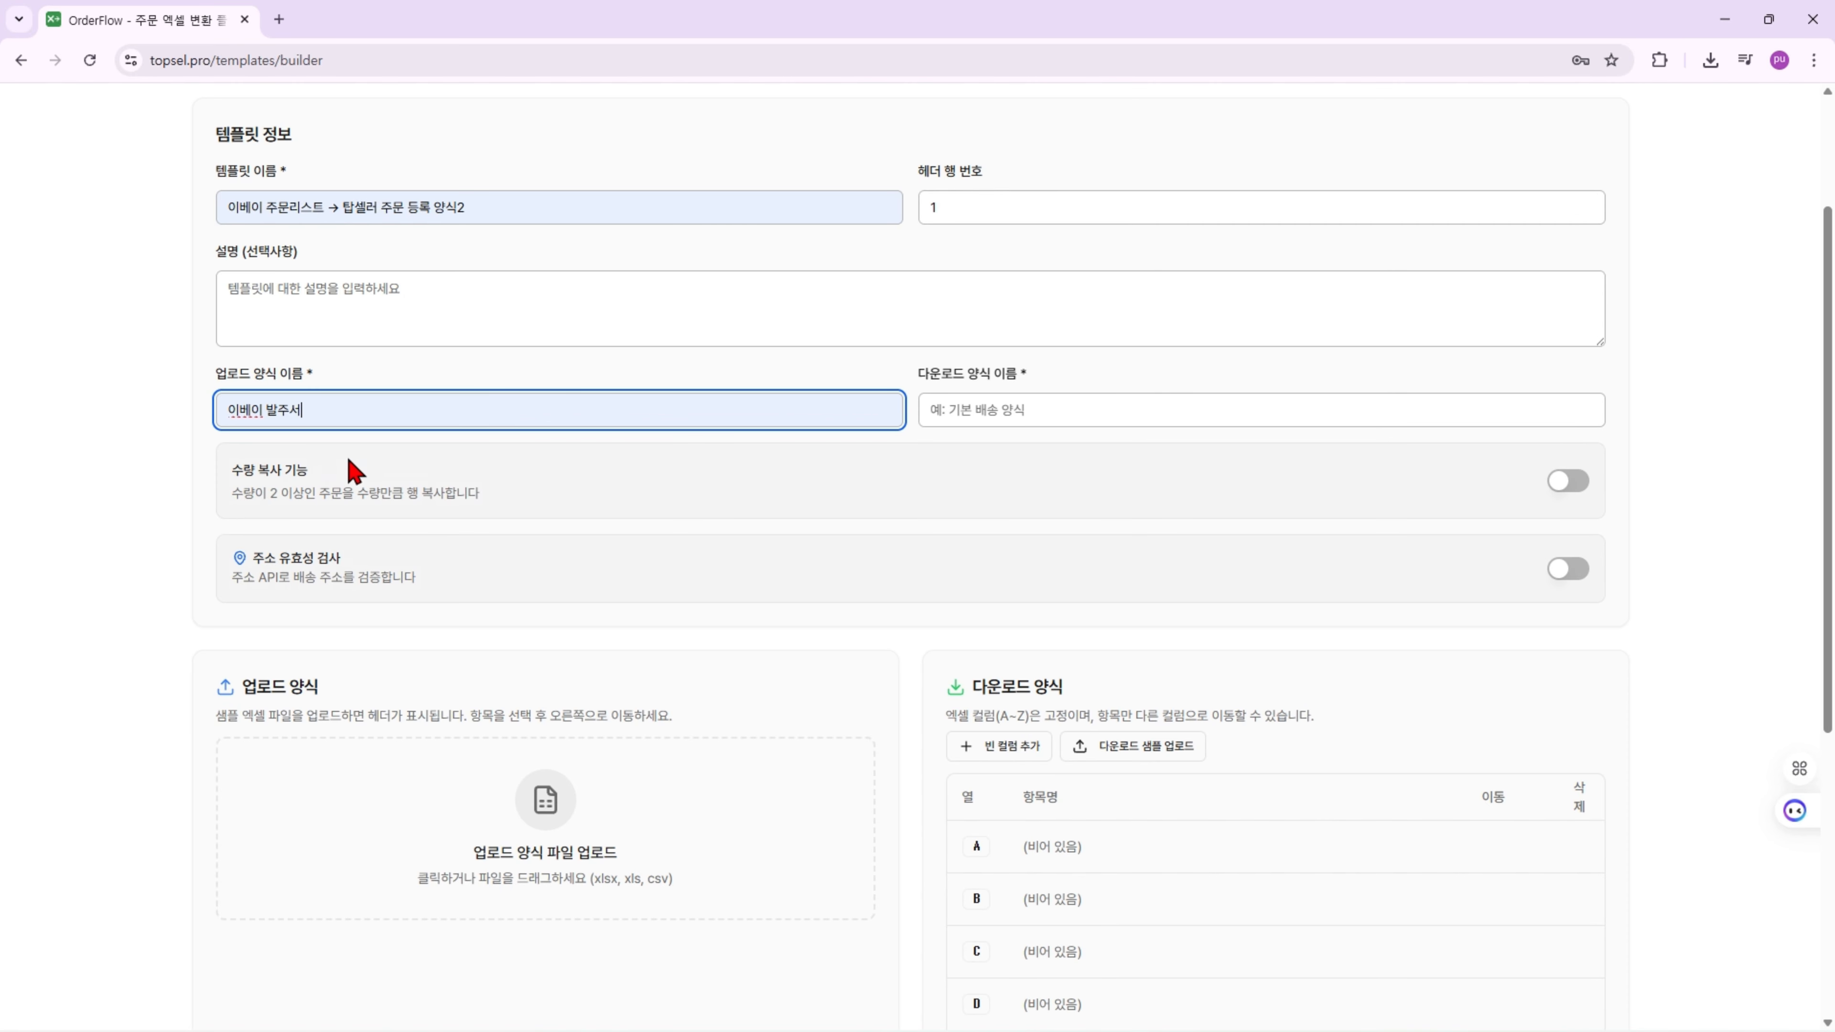
Enter "이베이 발주서" as the upload form name and "테스트-외주발주서" as the download form name
key(BackSpace)
text(서)
click(1002, 410)
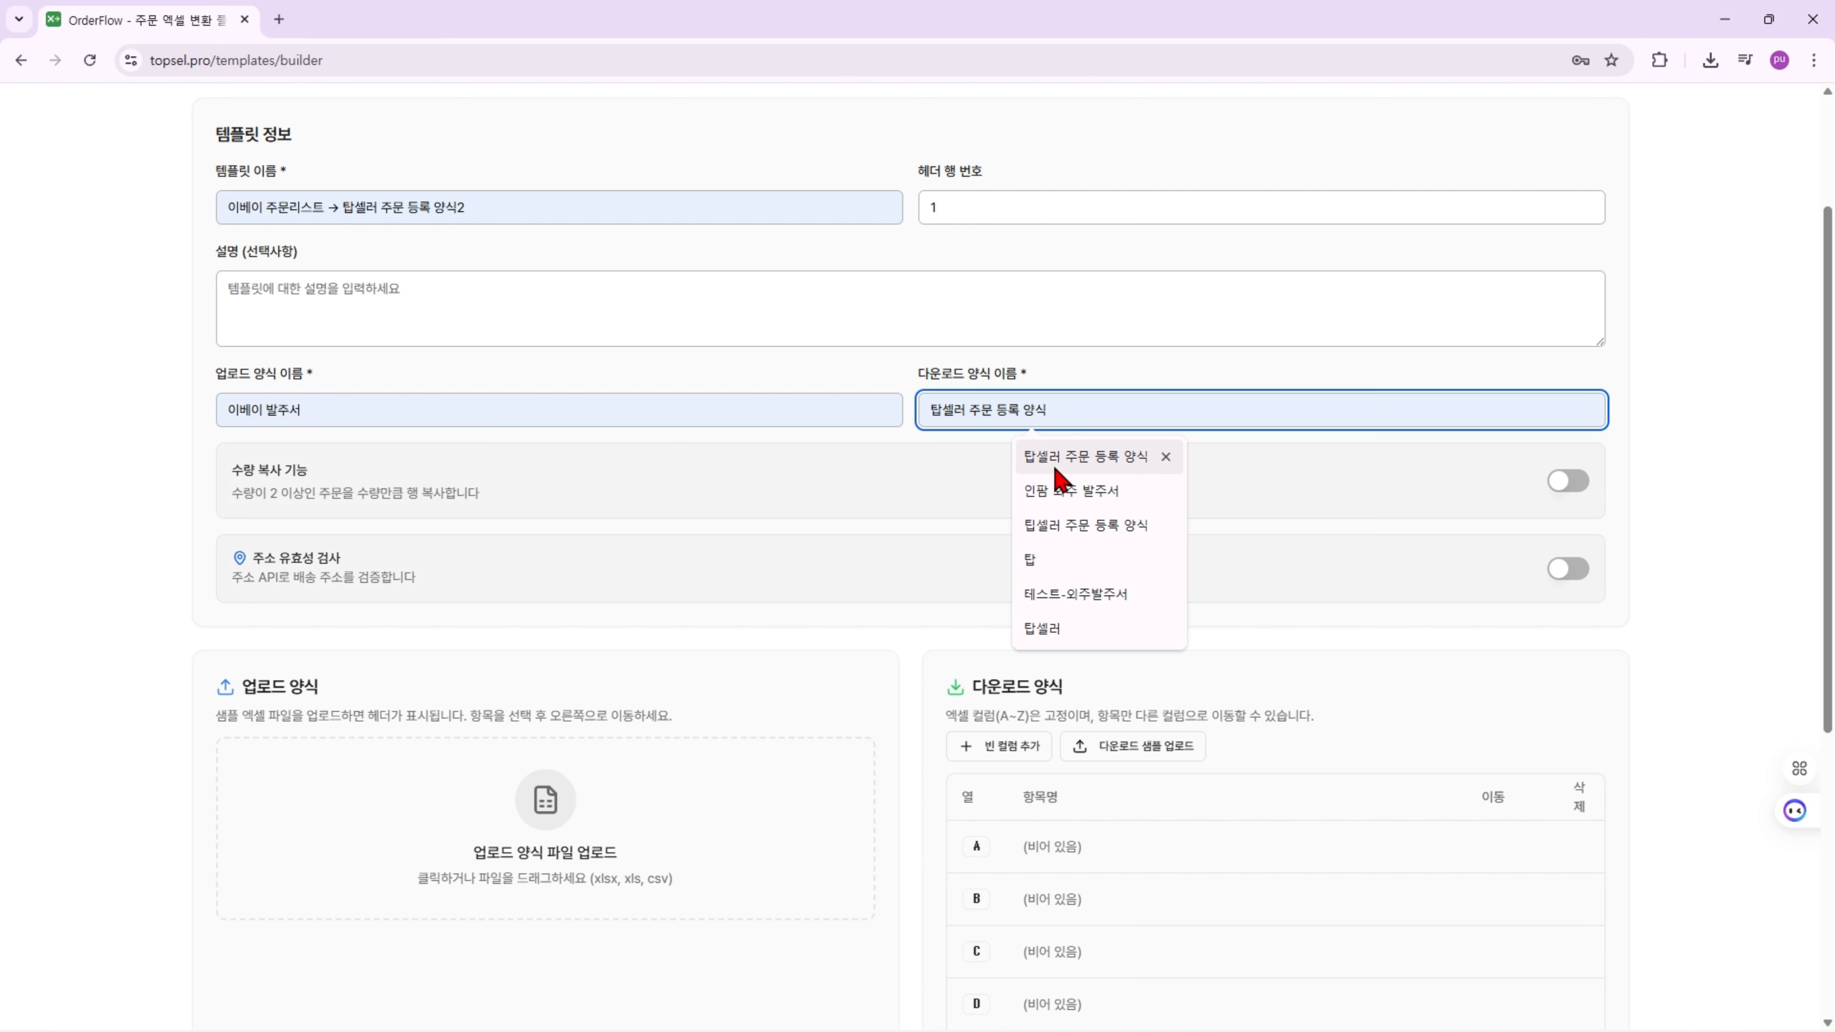
click(1070, 594)
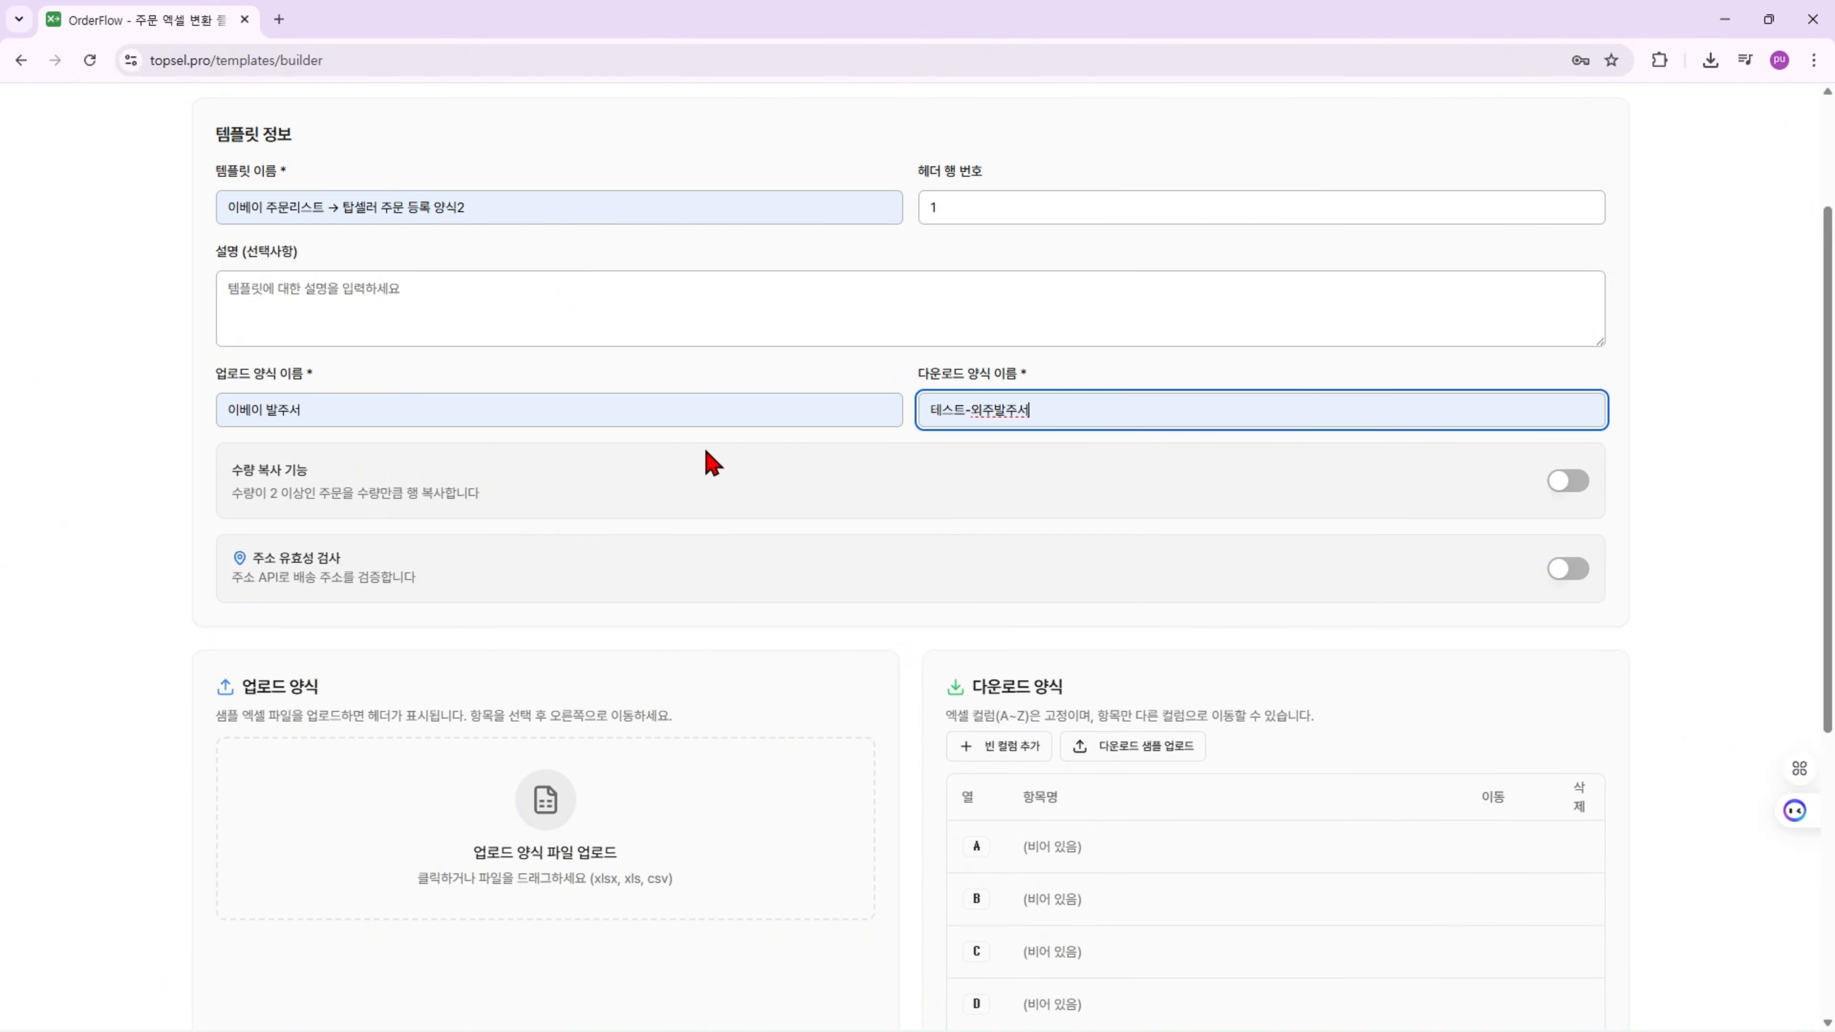
Load the file "이베이 발주서.xlsx" as the sample for the upload form
scroll(708, 462, down, 4)
scroll(795, 433, down, 2)
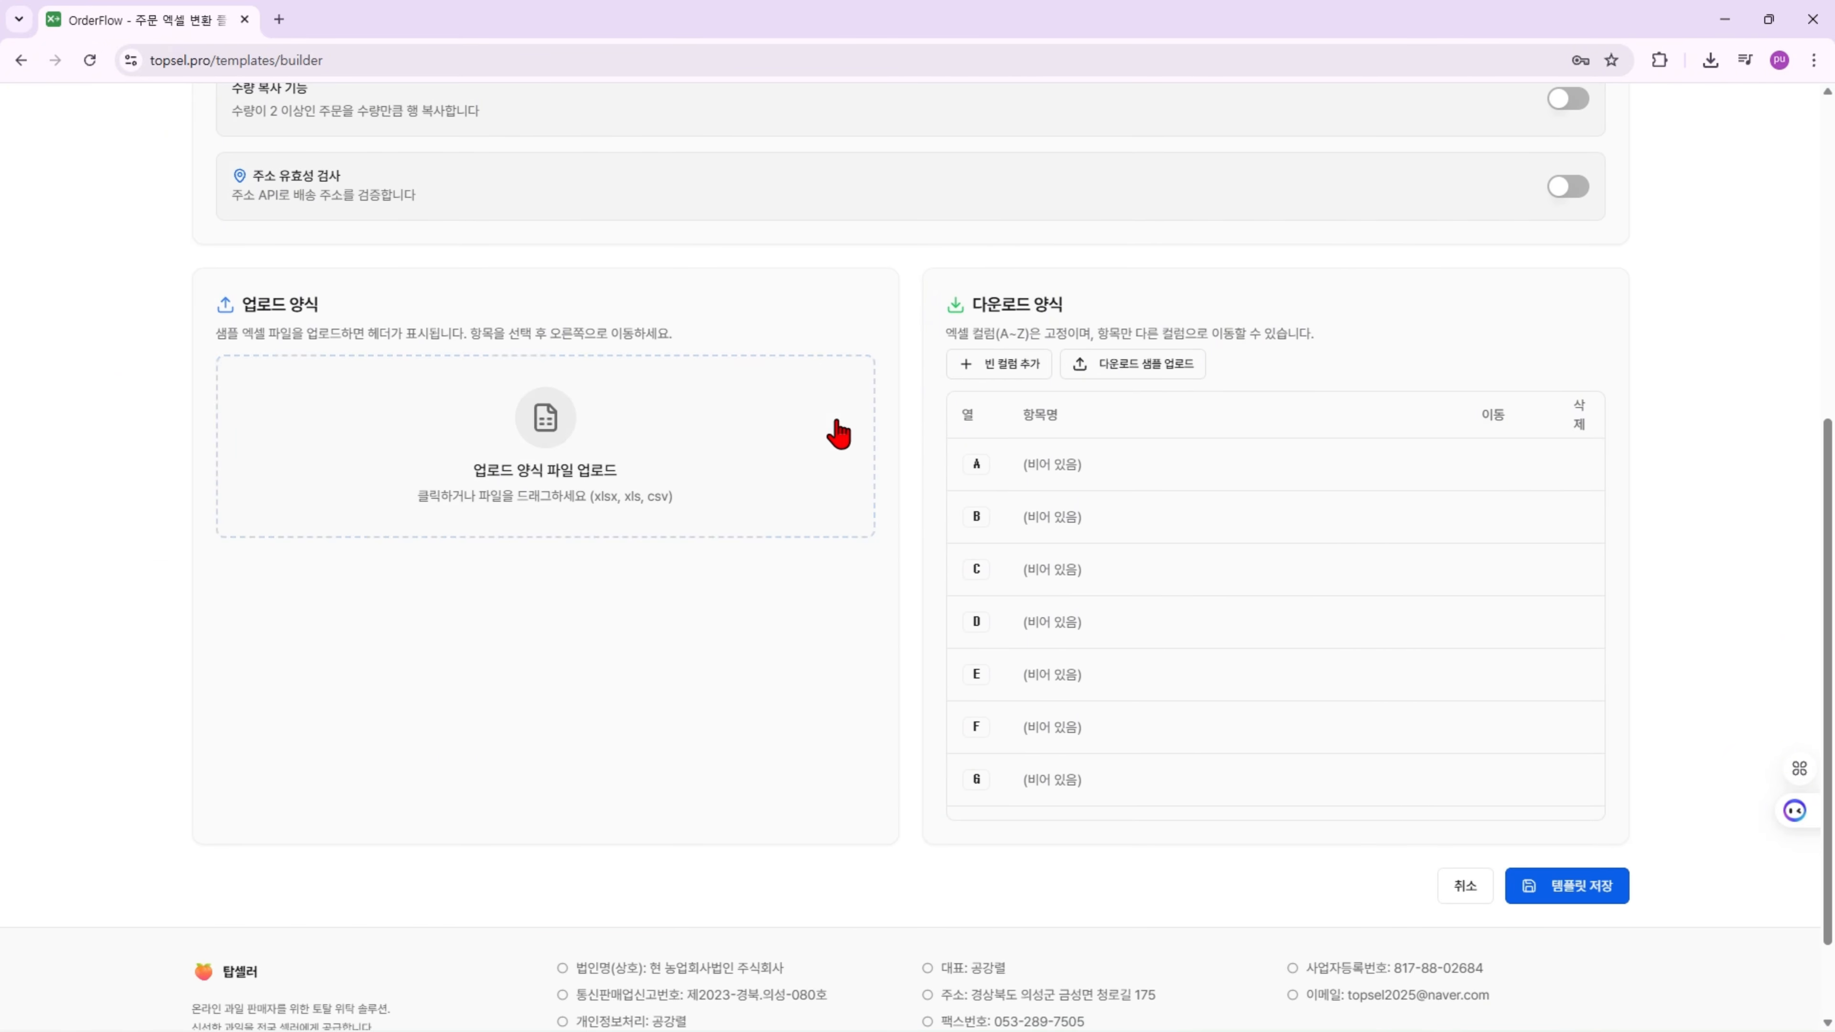
click(453, 506)
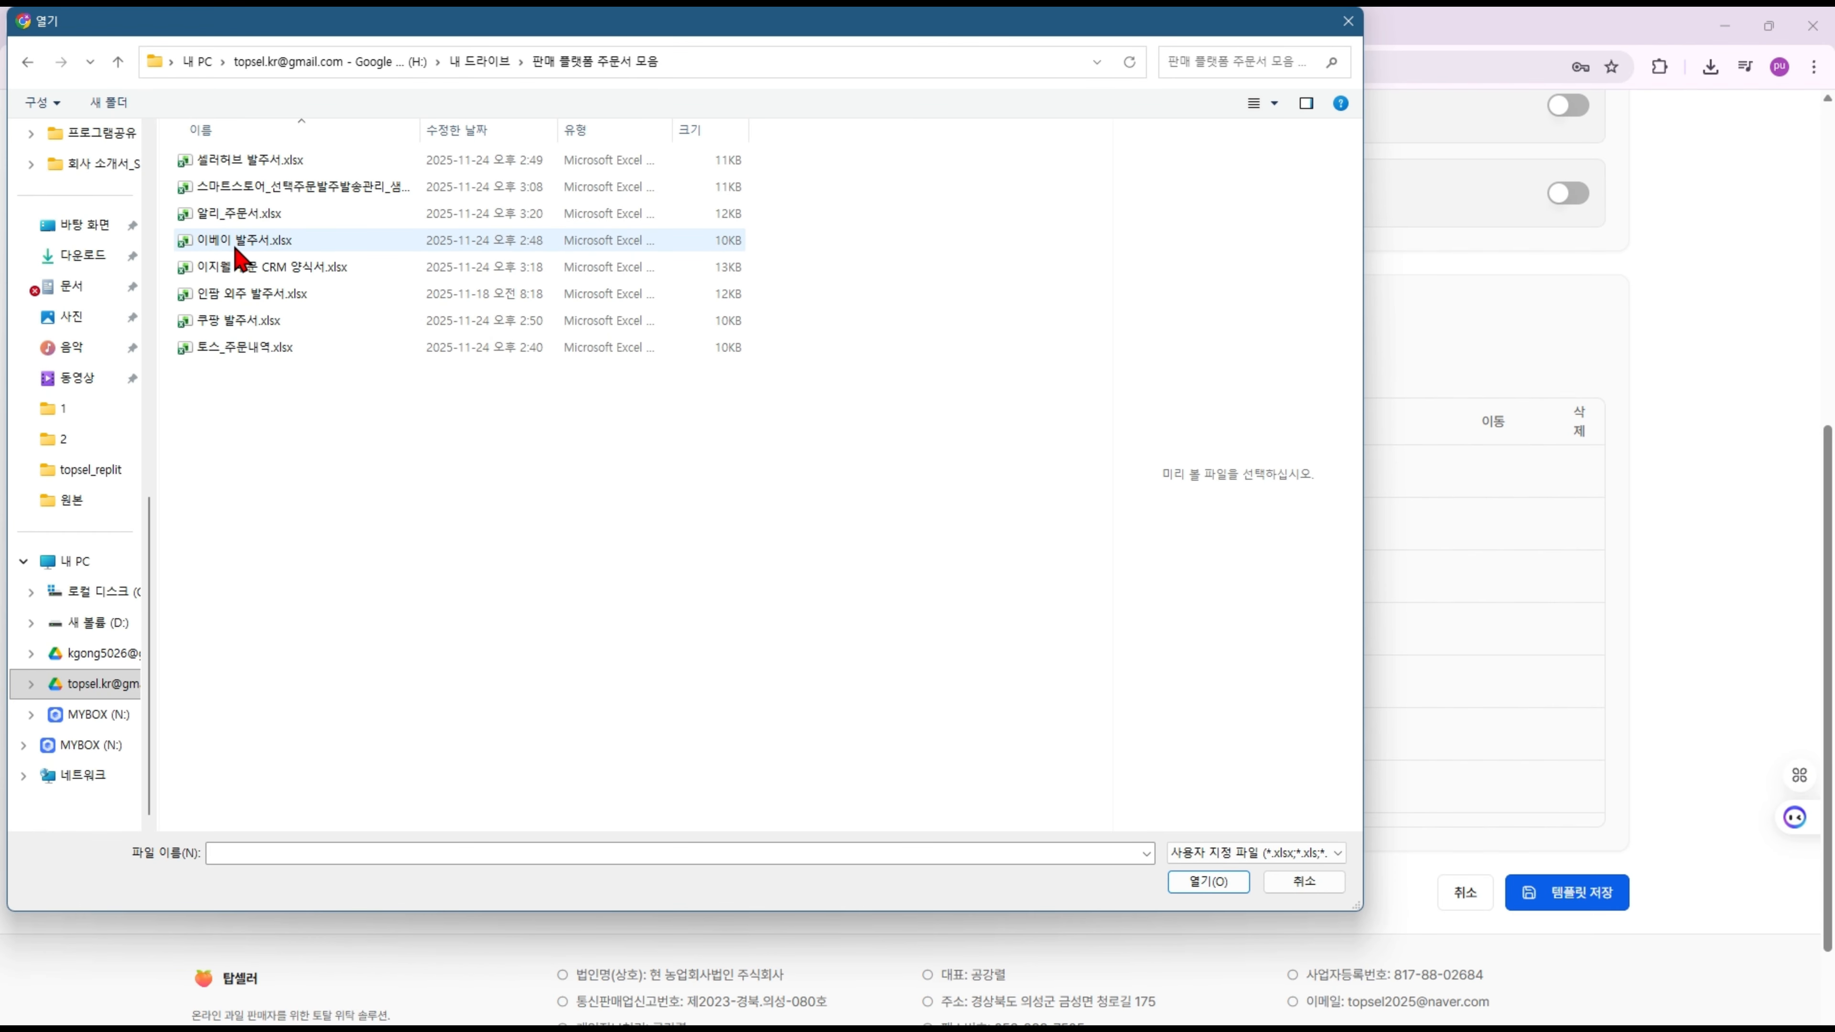
click(236, 248)
click(1208, 882)
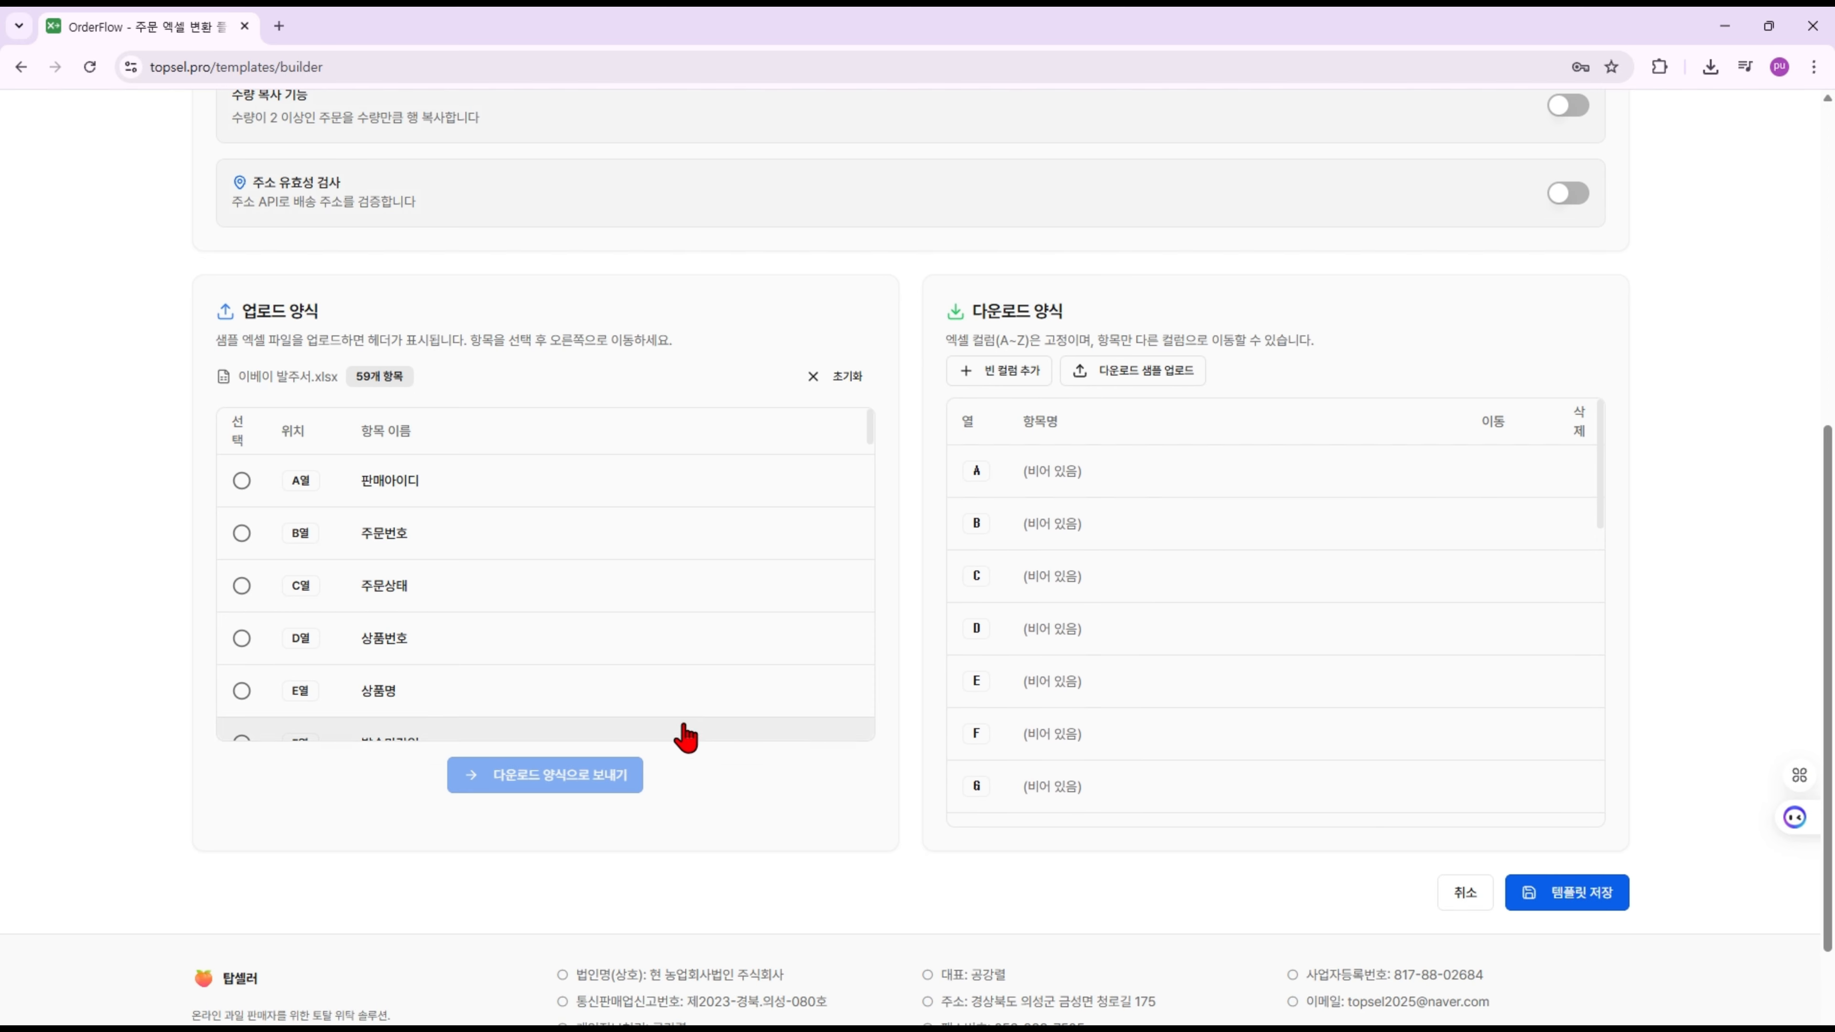
Send the upload items 주문번호, 상품명 and 수령인명 to columns A, B and C of the download form
scroll(483, 562, up, 4)
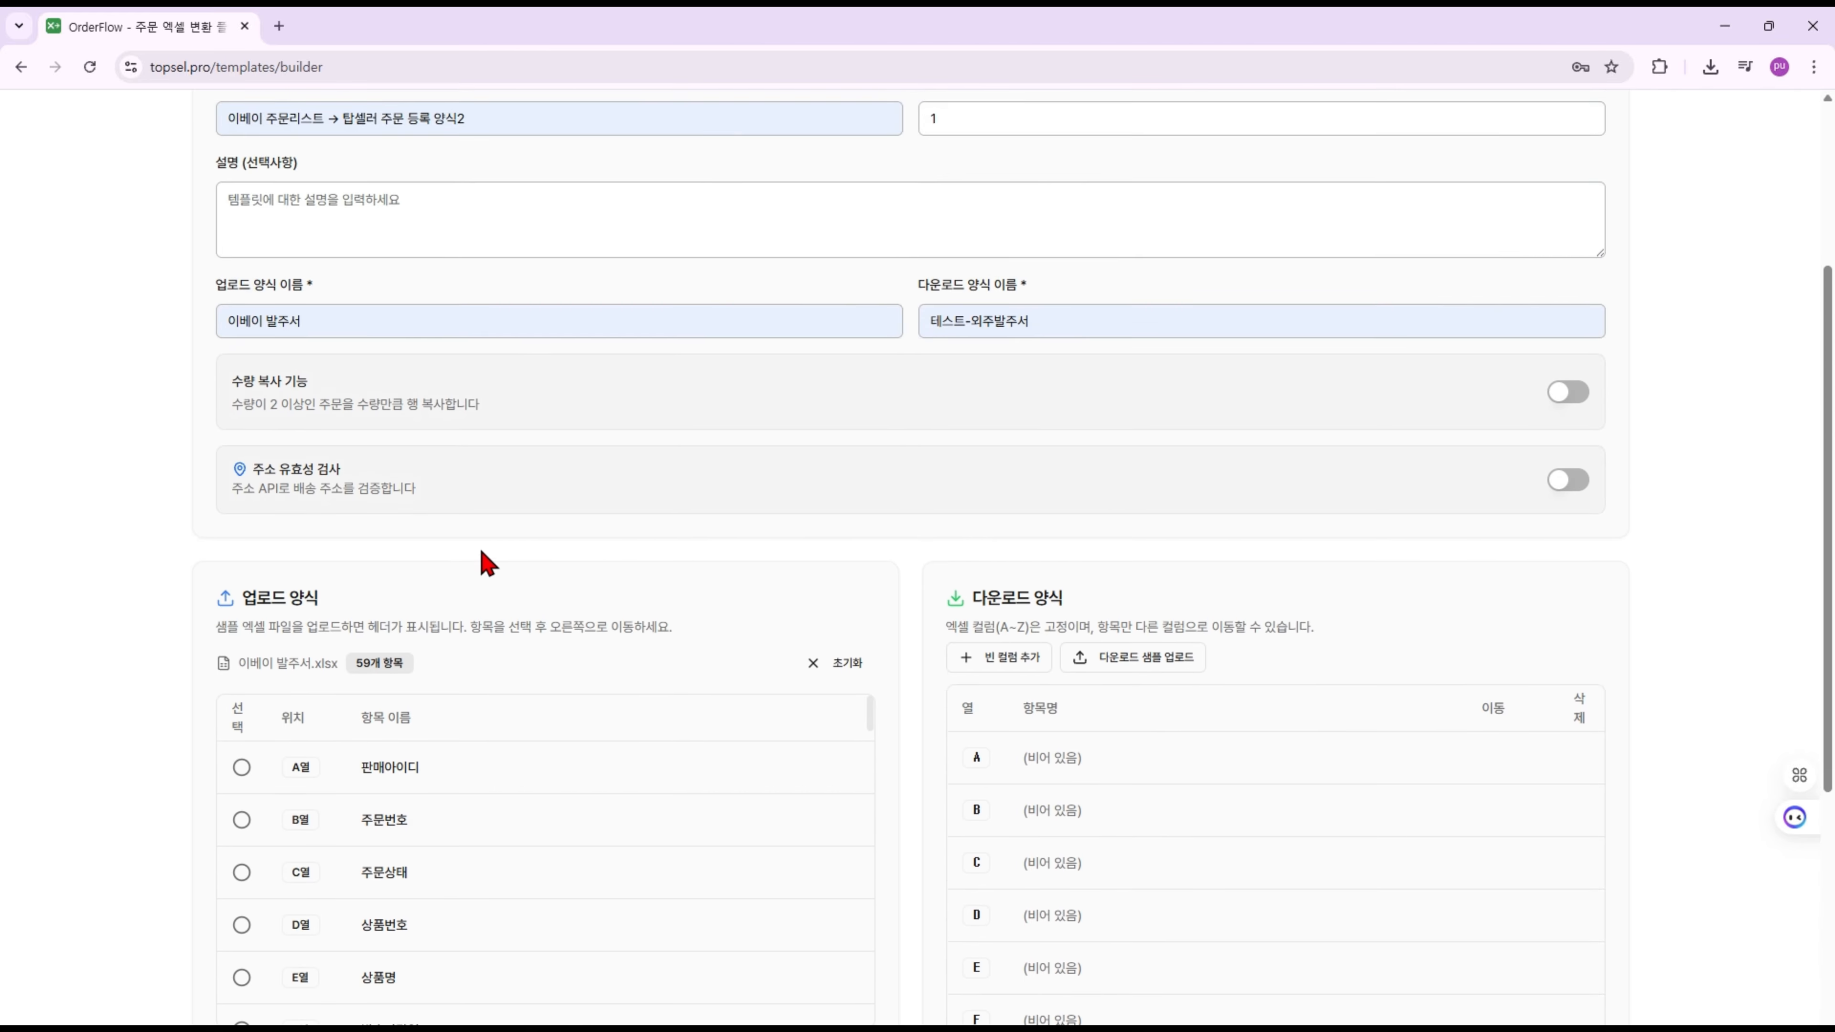
scroll(475, 553, down, 6)
scroll(455, 534, up, 3)
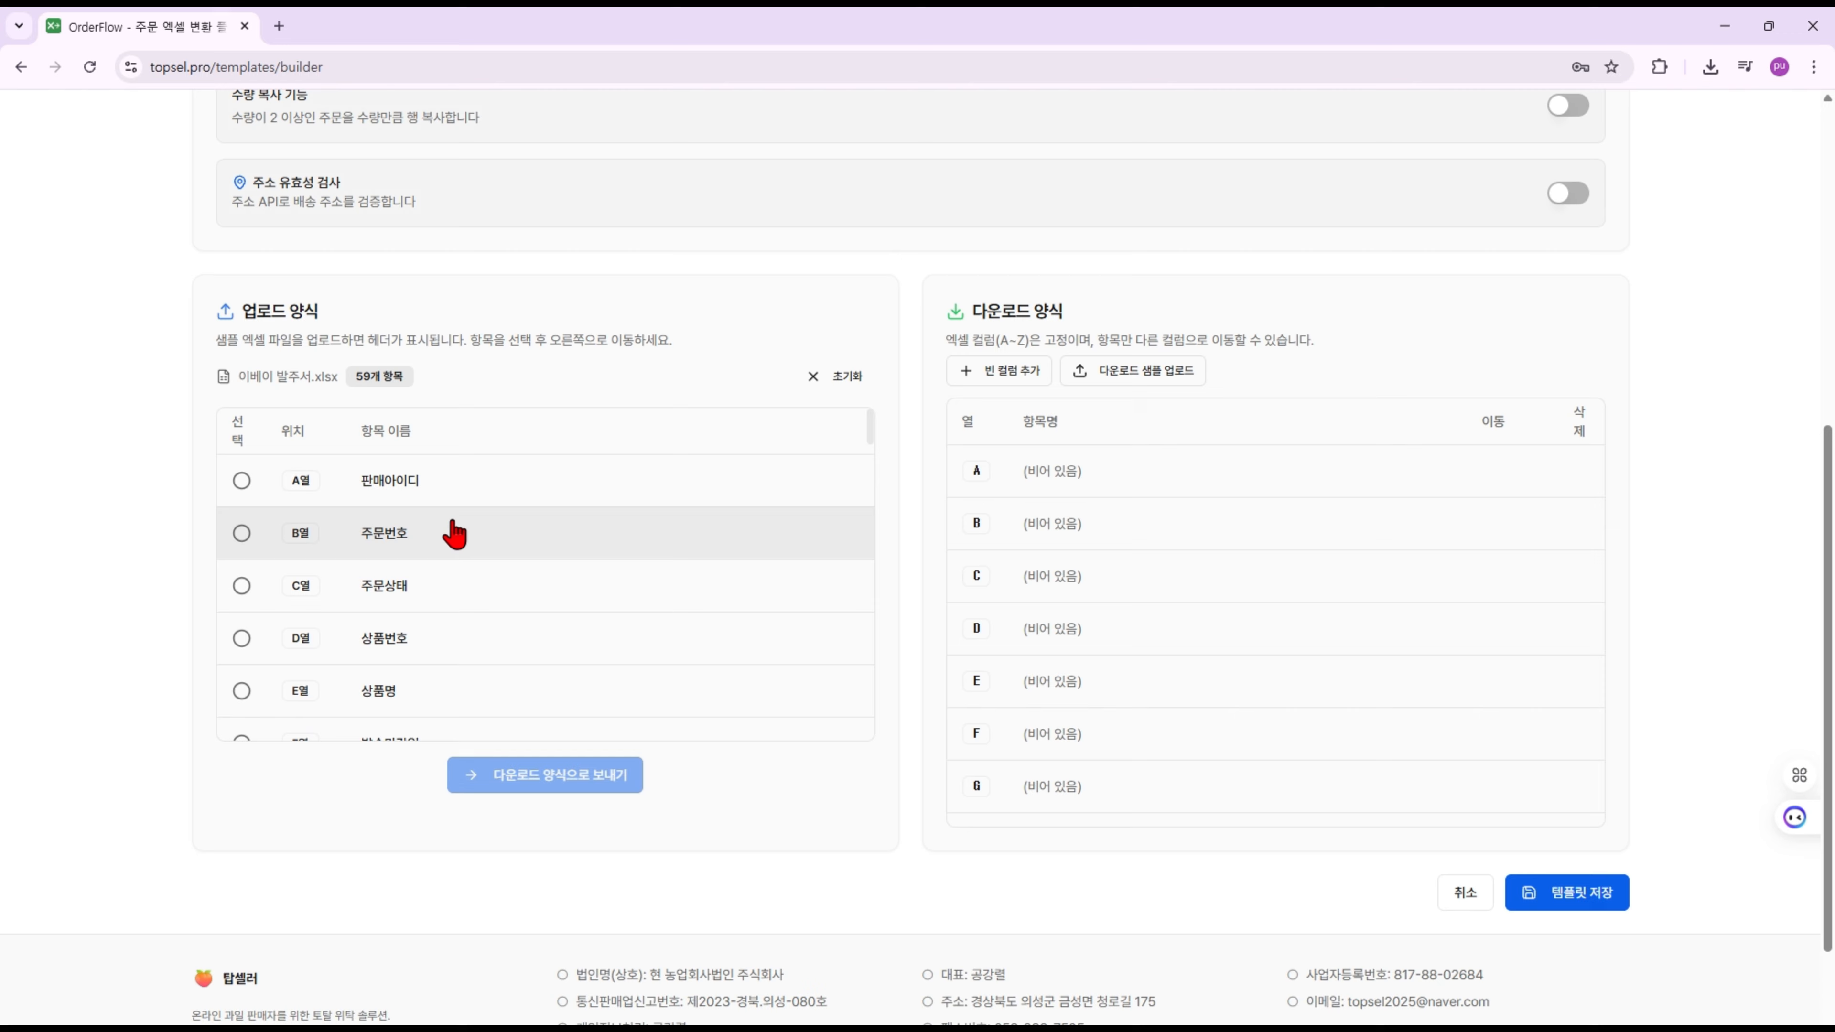
click(242, 534)
click(583, 774)
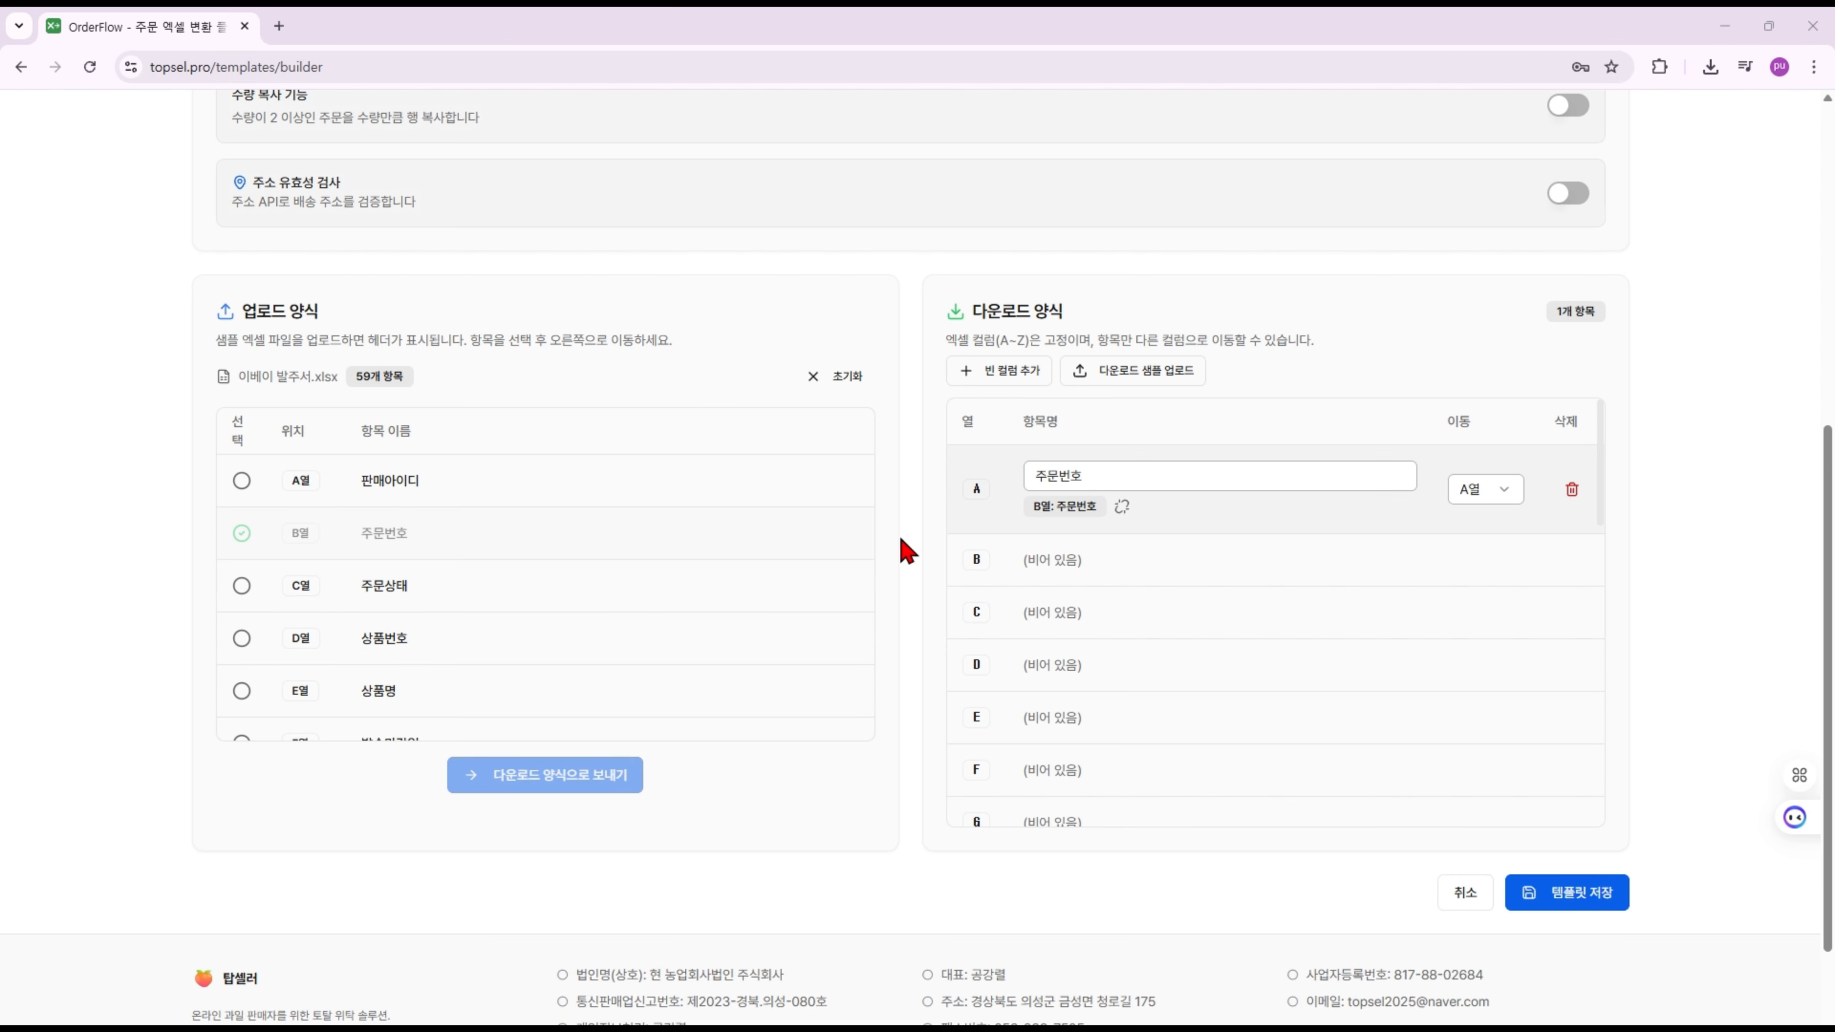
scroll(459, 545, down, 2)
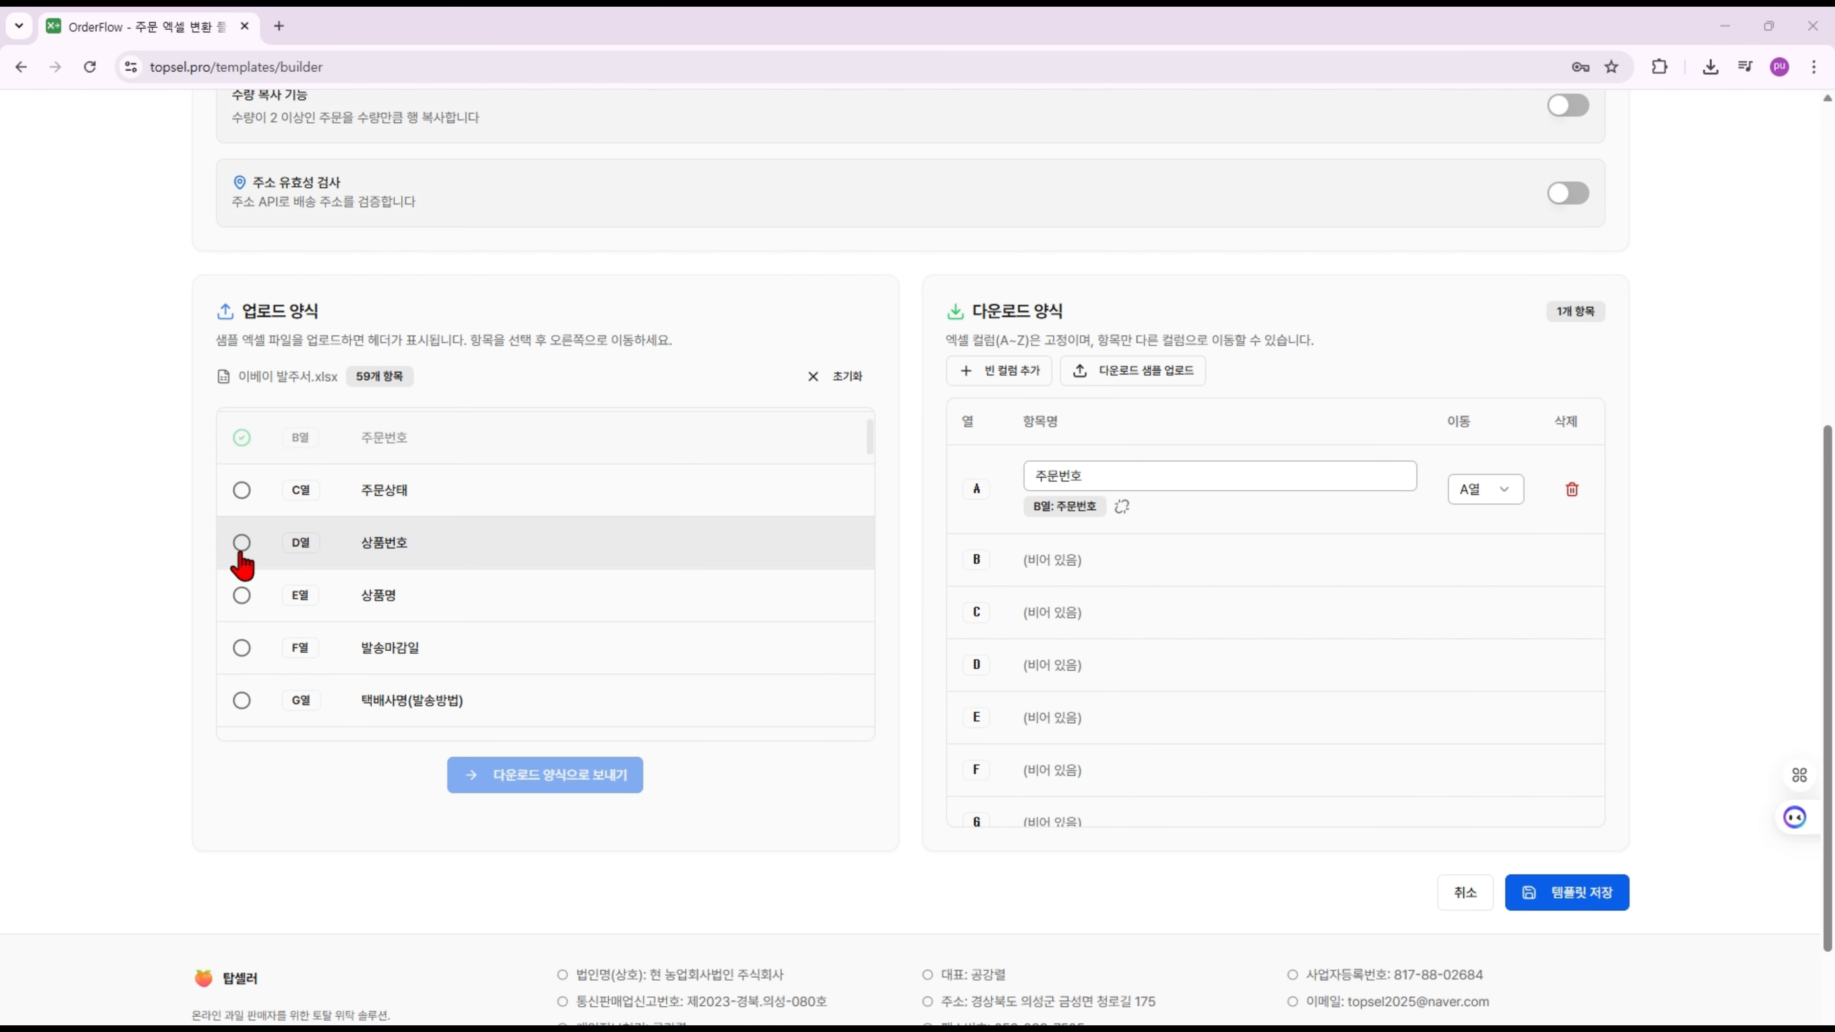
click(242, 595)
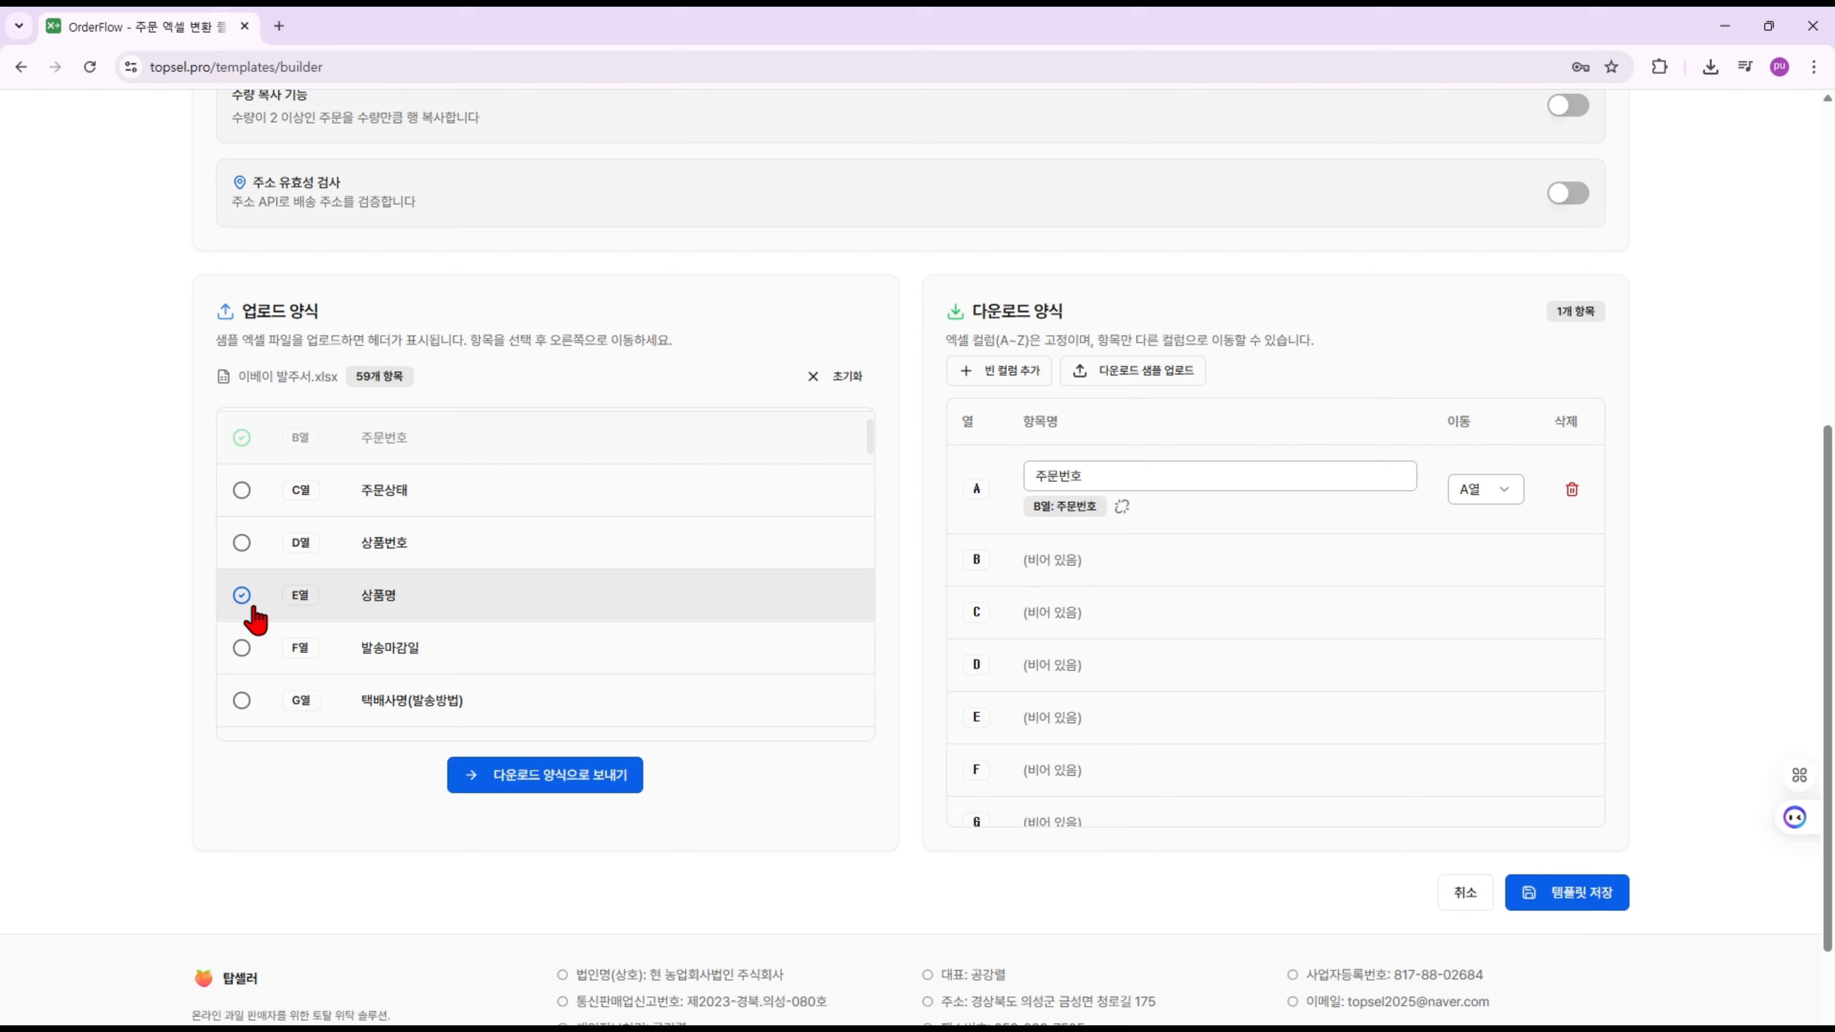
click(589, 778)
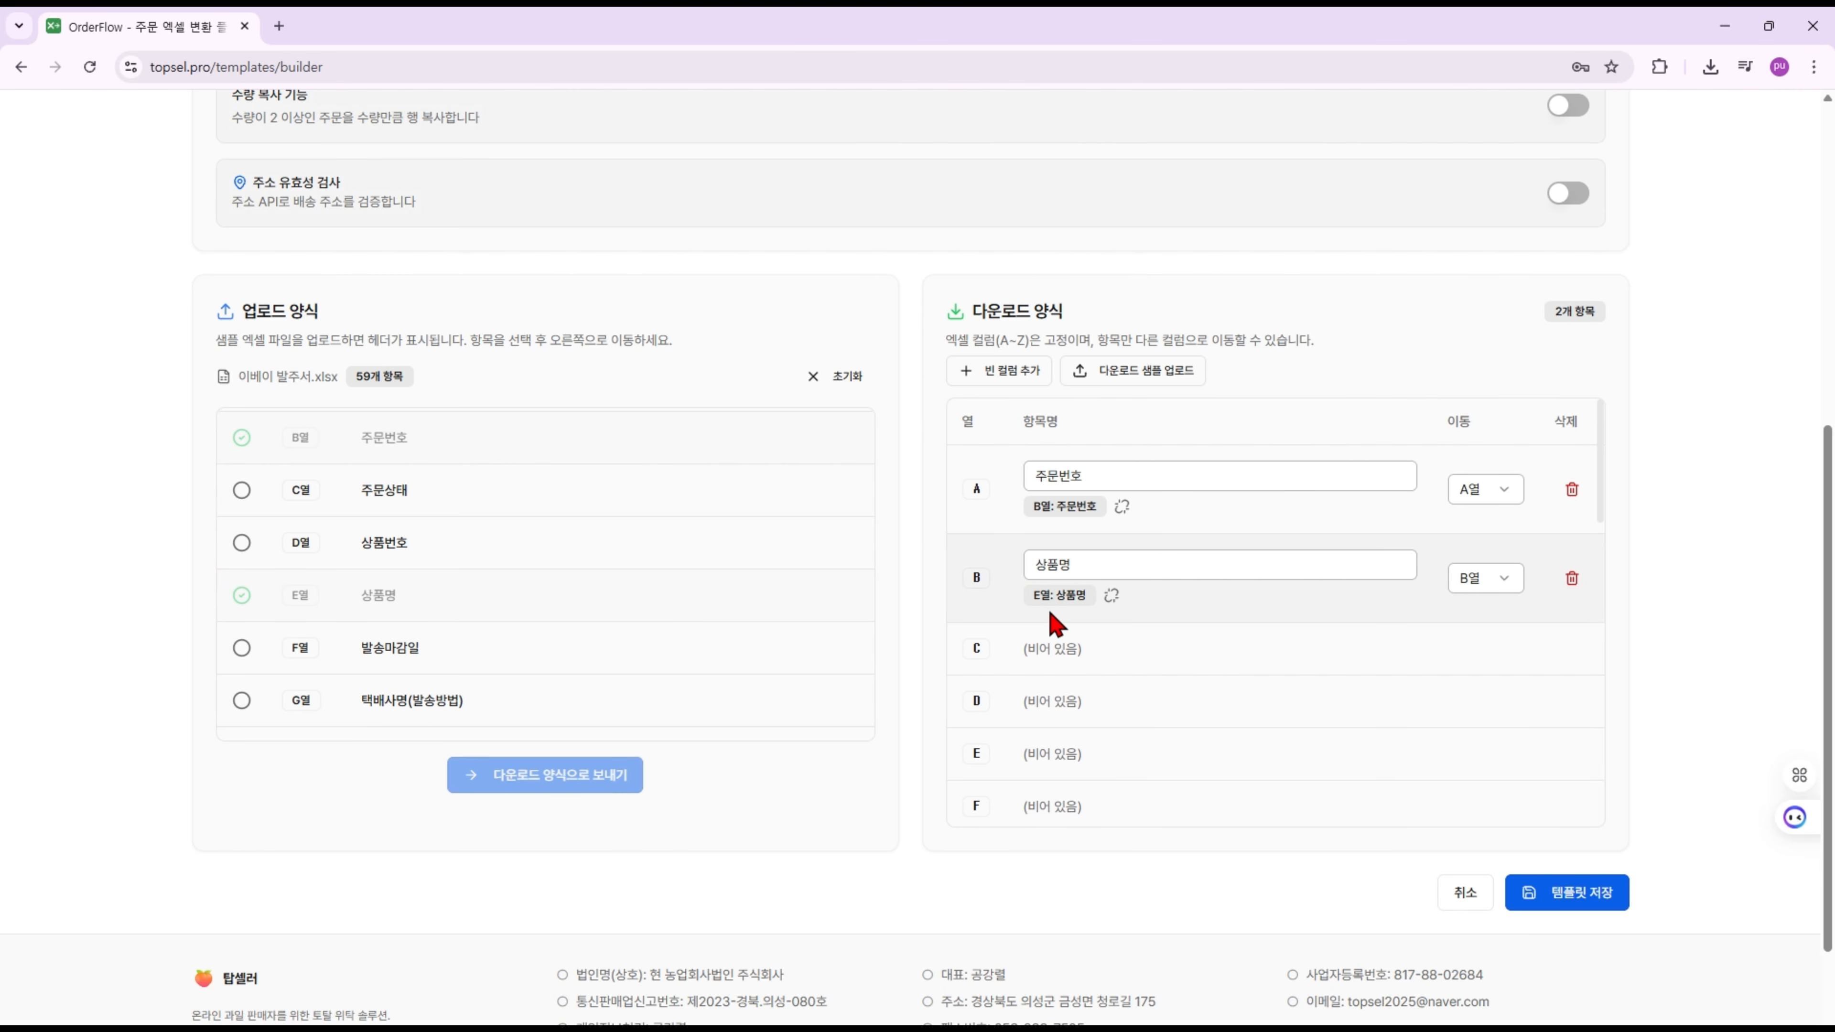
scroll(421, 654, down, 4)
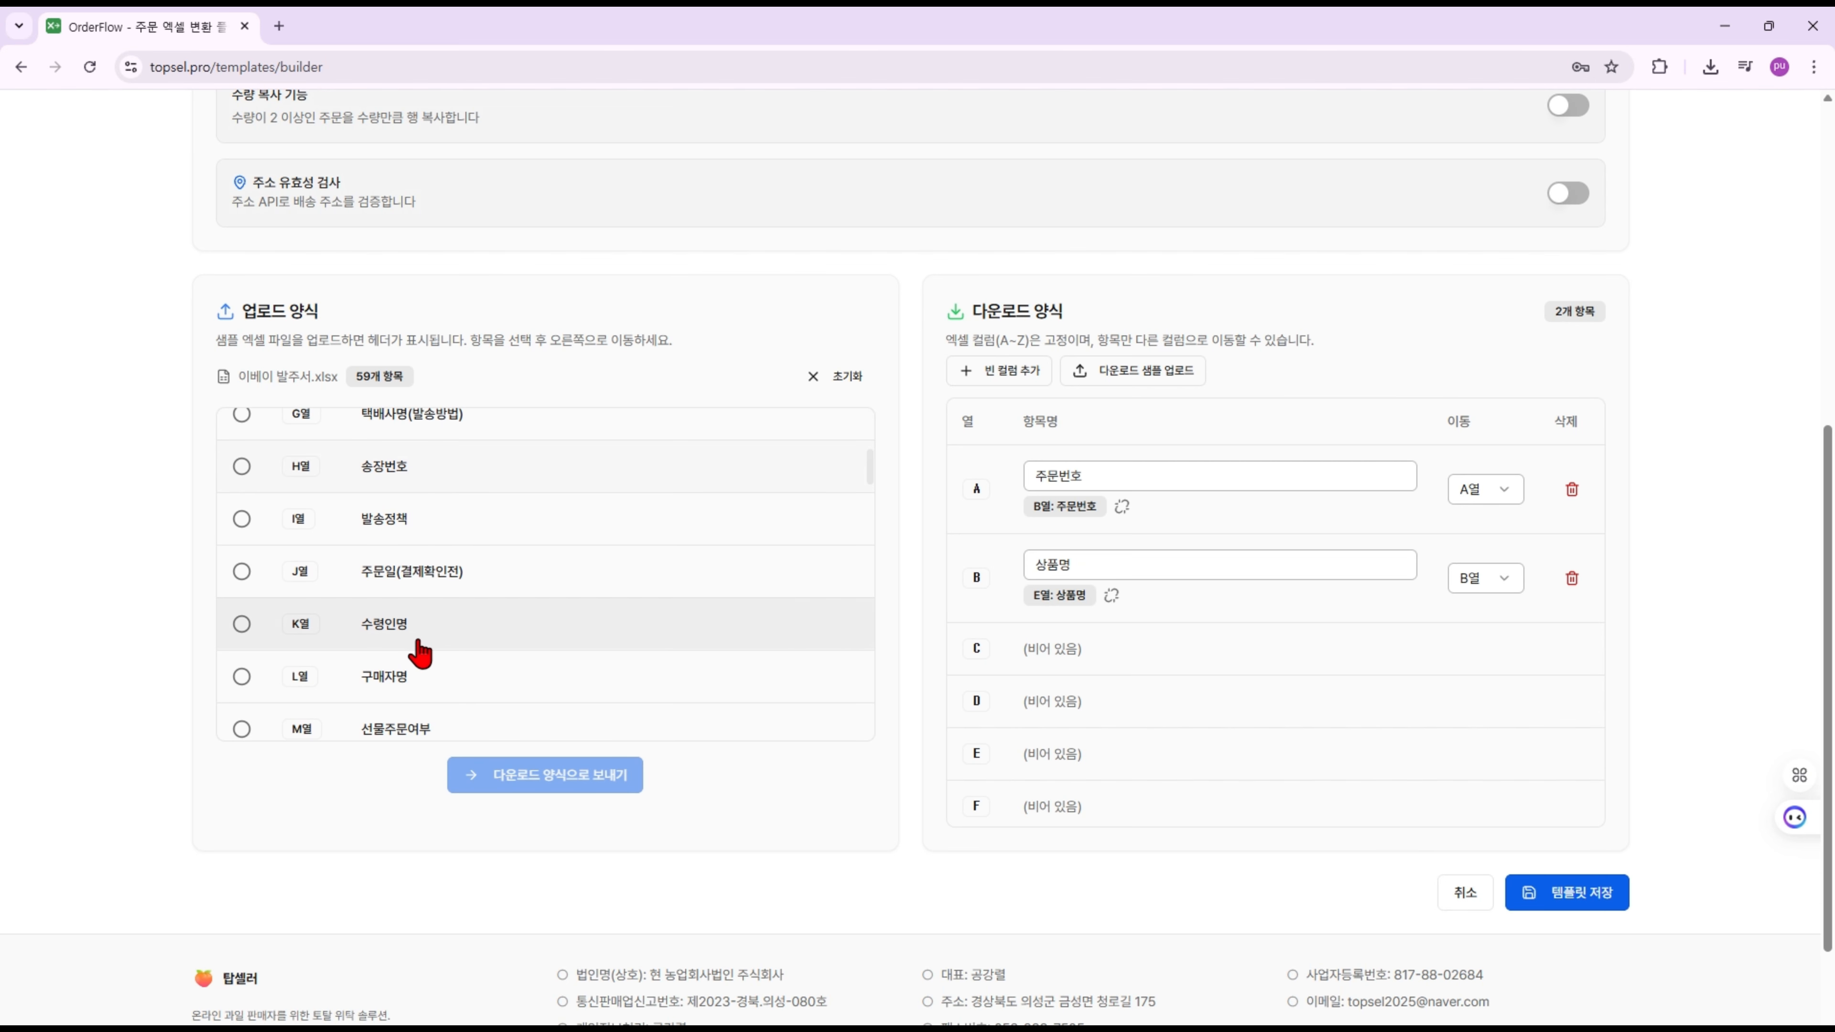
scroll(376, 649, down, 2)
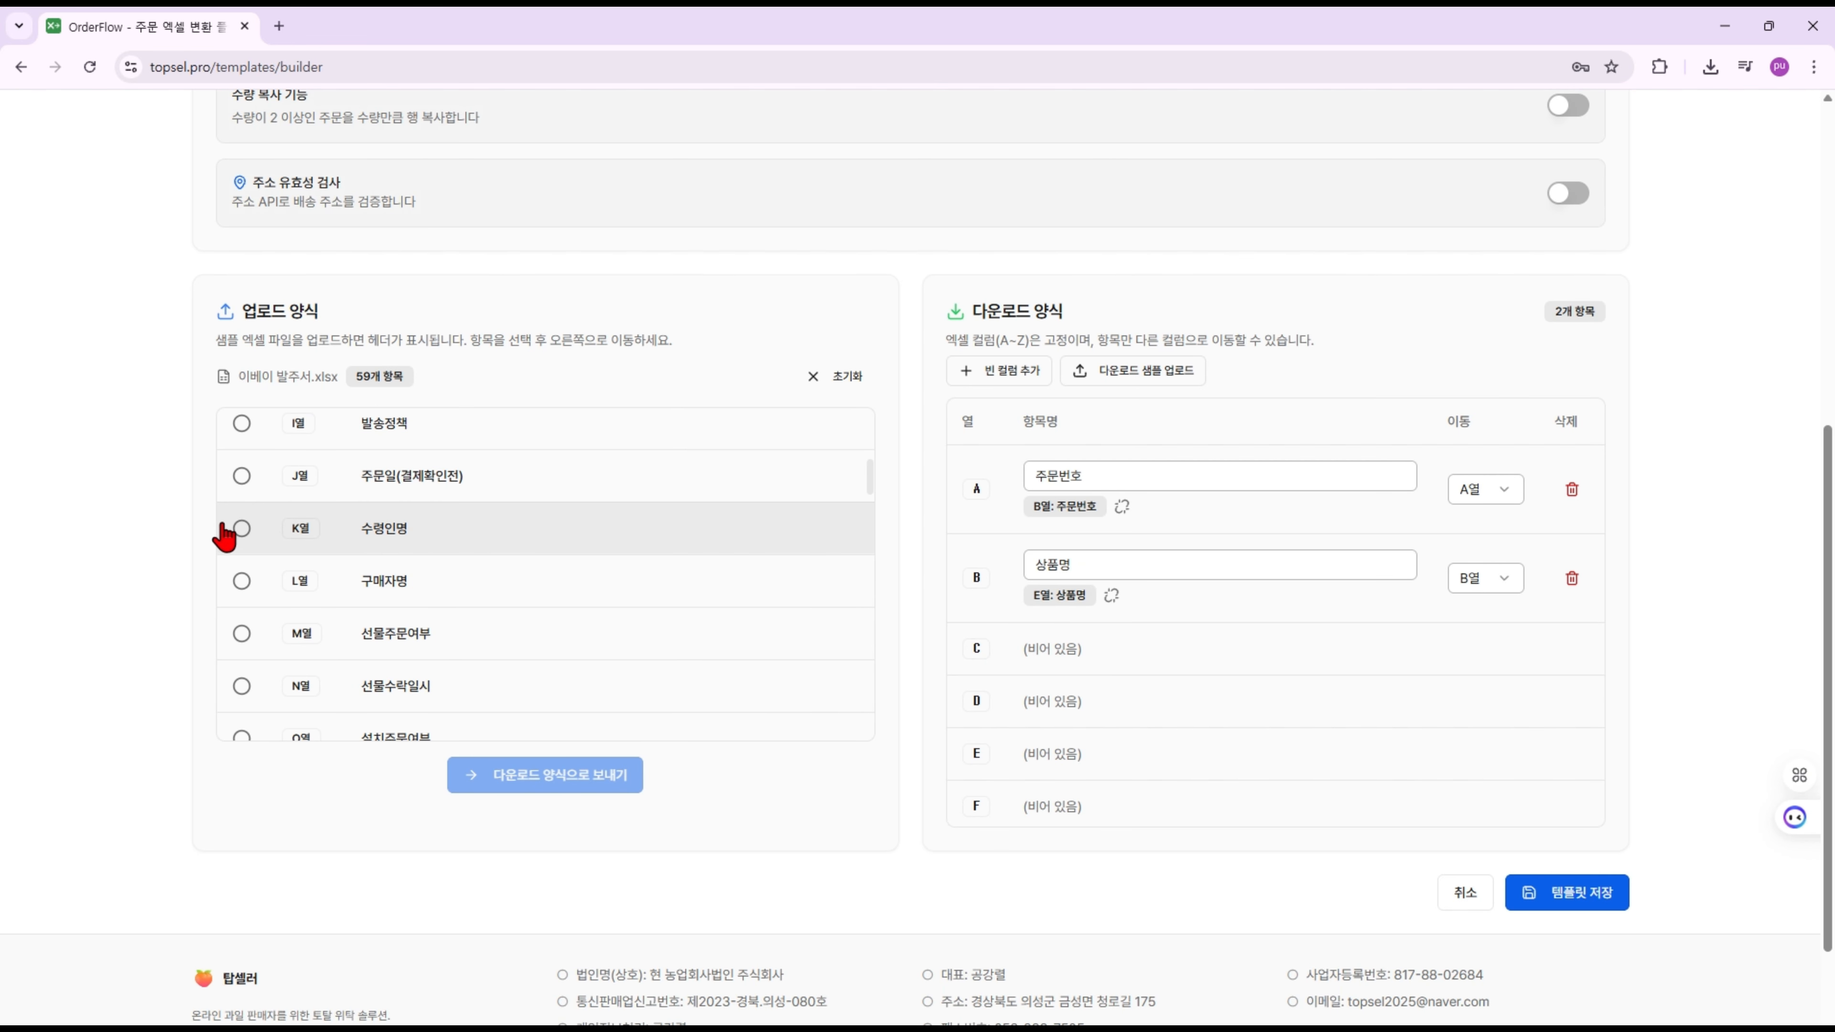
click(241, 529)
click(549, 777)
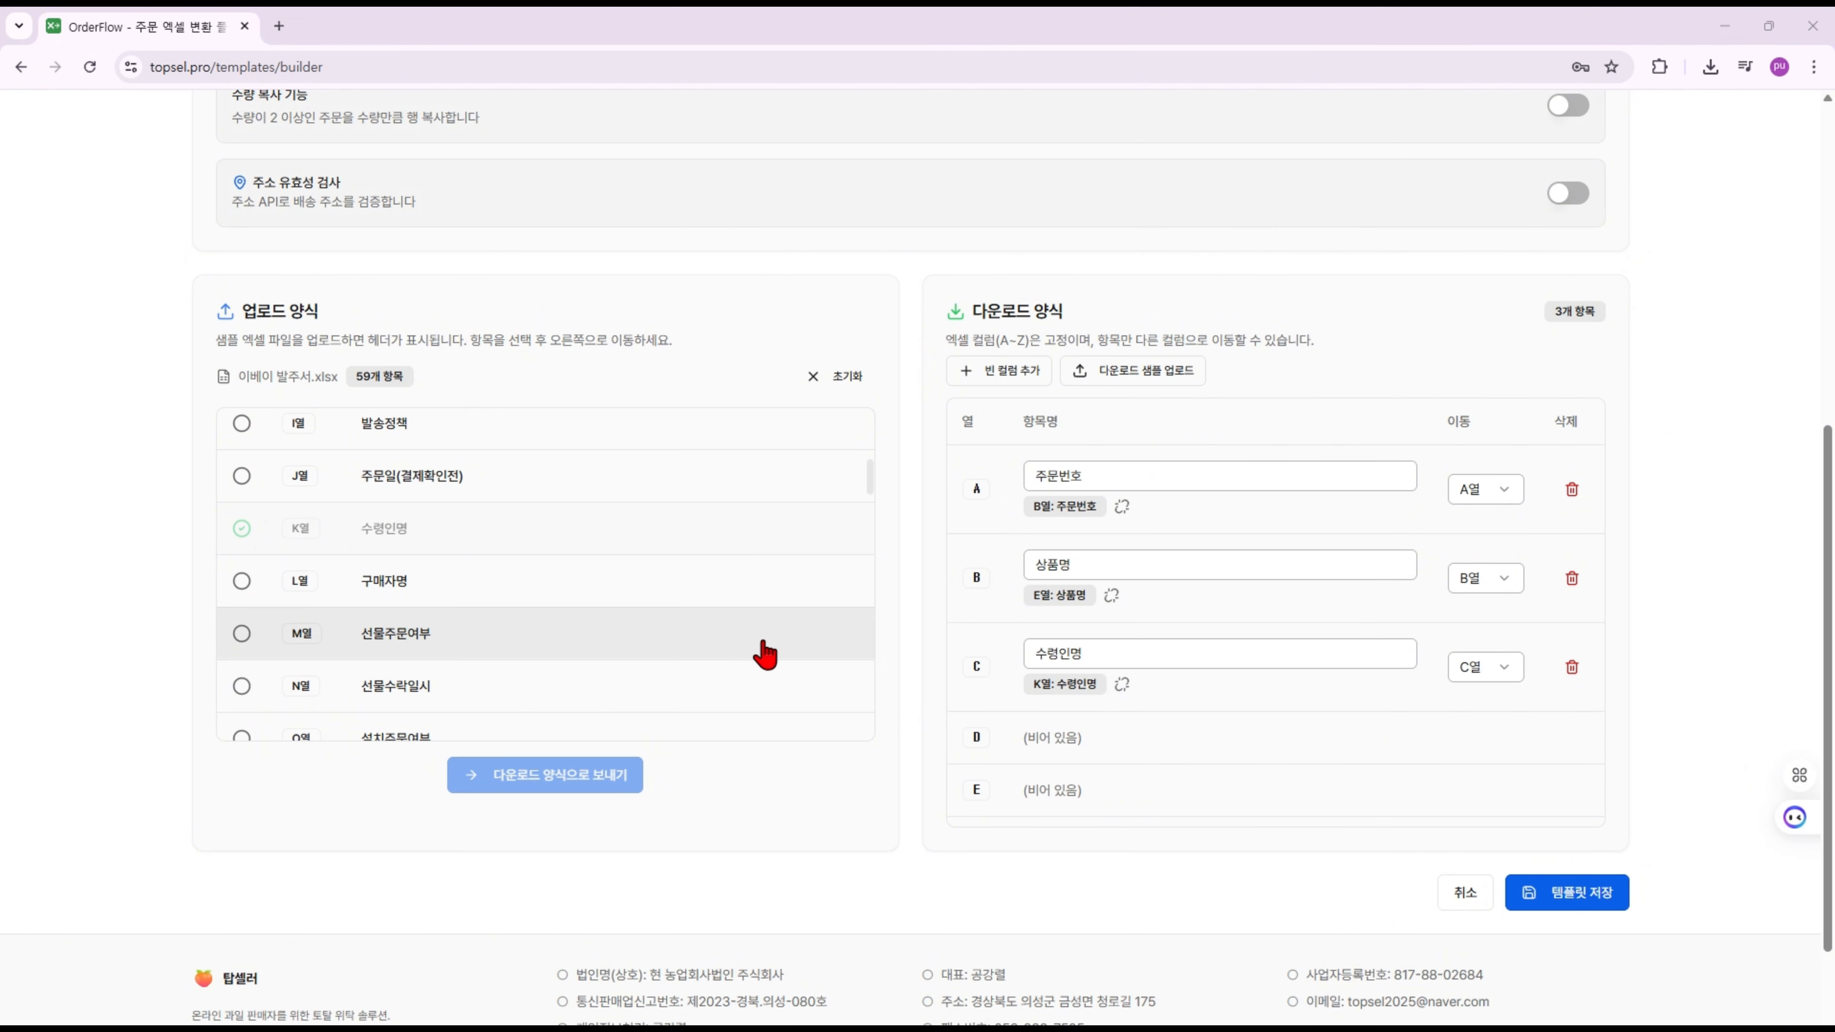
Rename the item in download column A by adding "자체" in front of 주문번호
click(1052, 483)
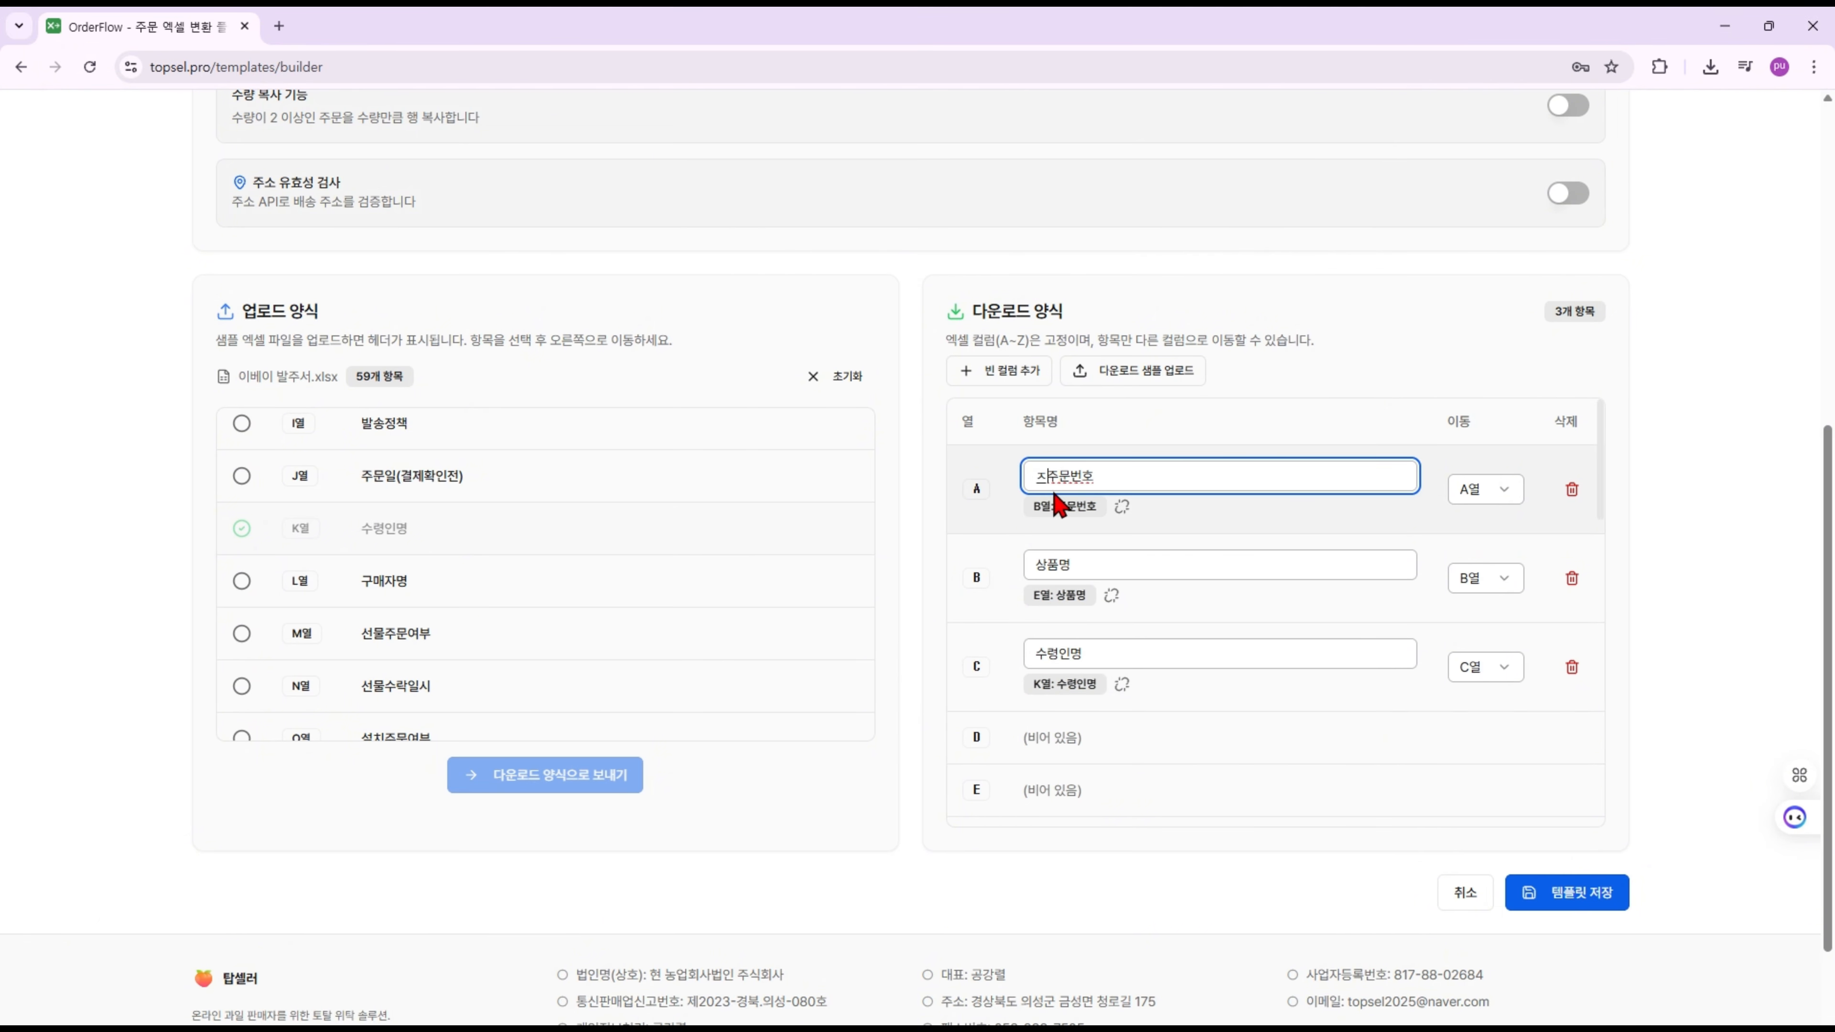
text(자체)
click(929, 553)
Add an empty download column named "보내는분" and give it the company name 탑셀러 as its default value
scroll(979, 564, down, 1)
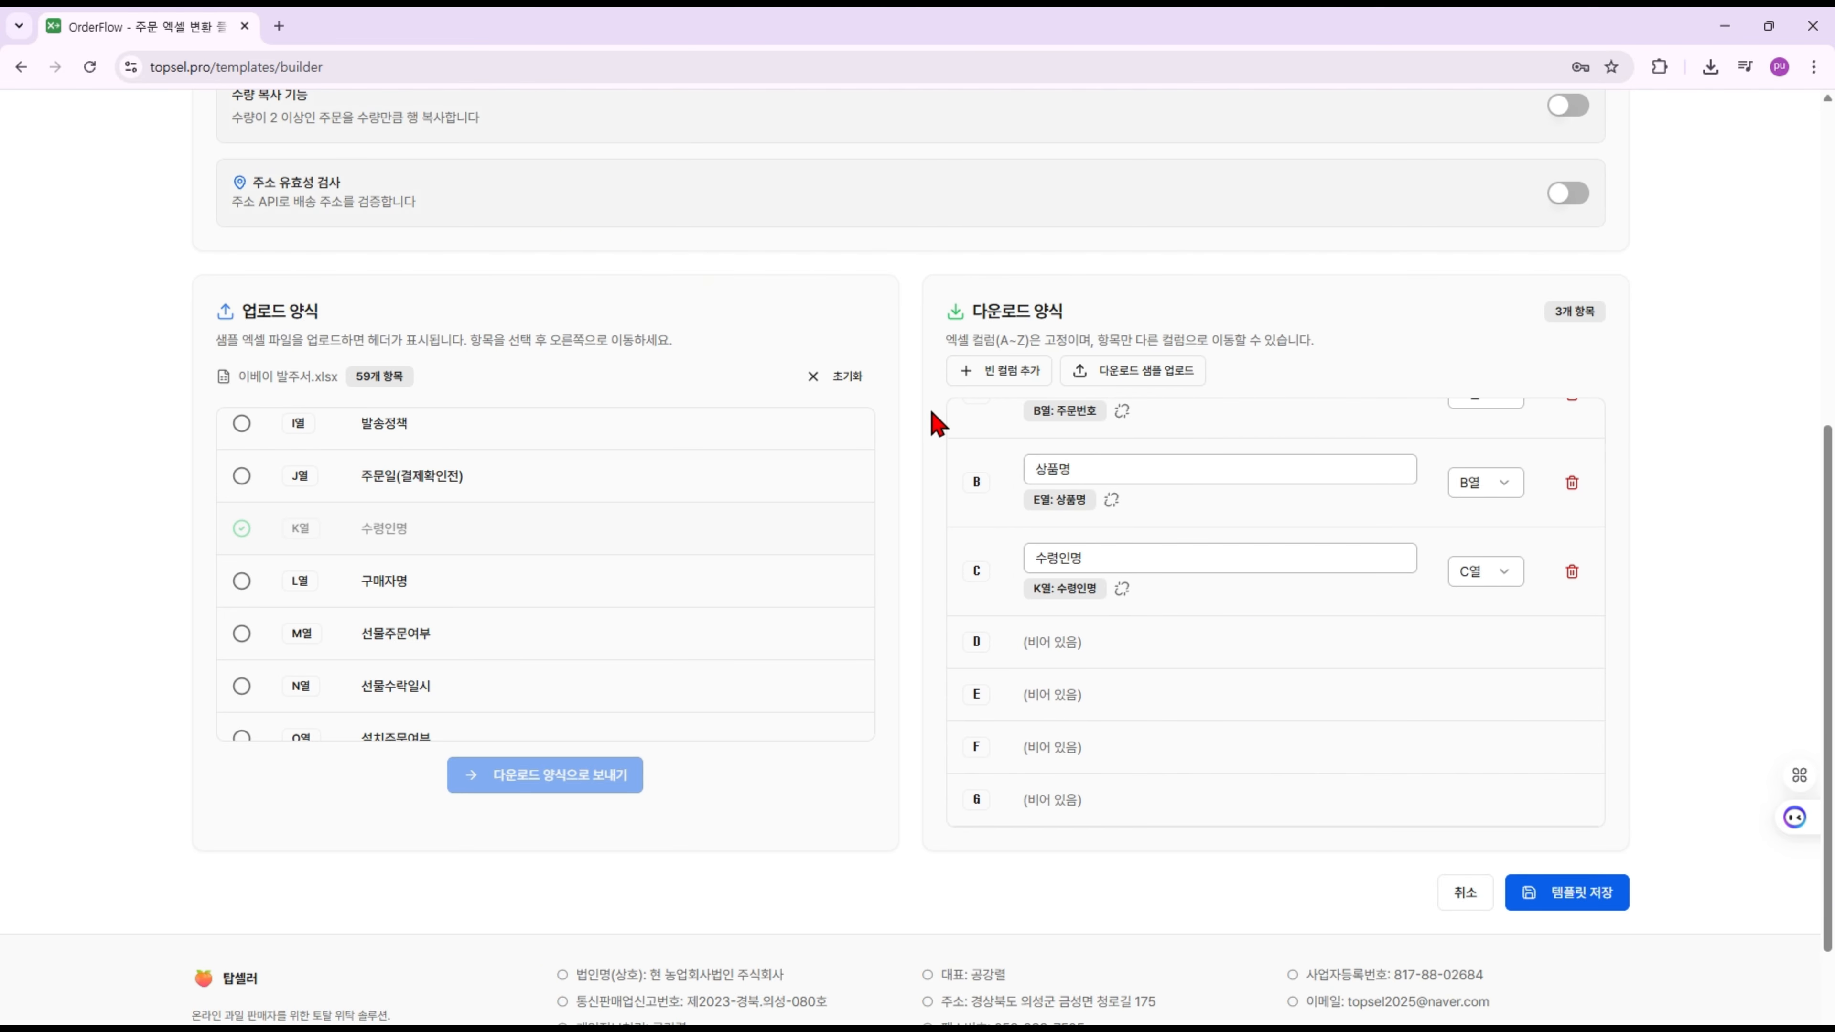
click(1003, 372)
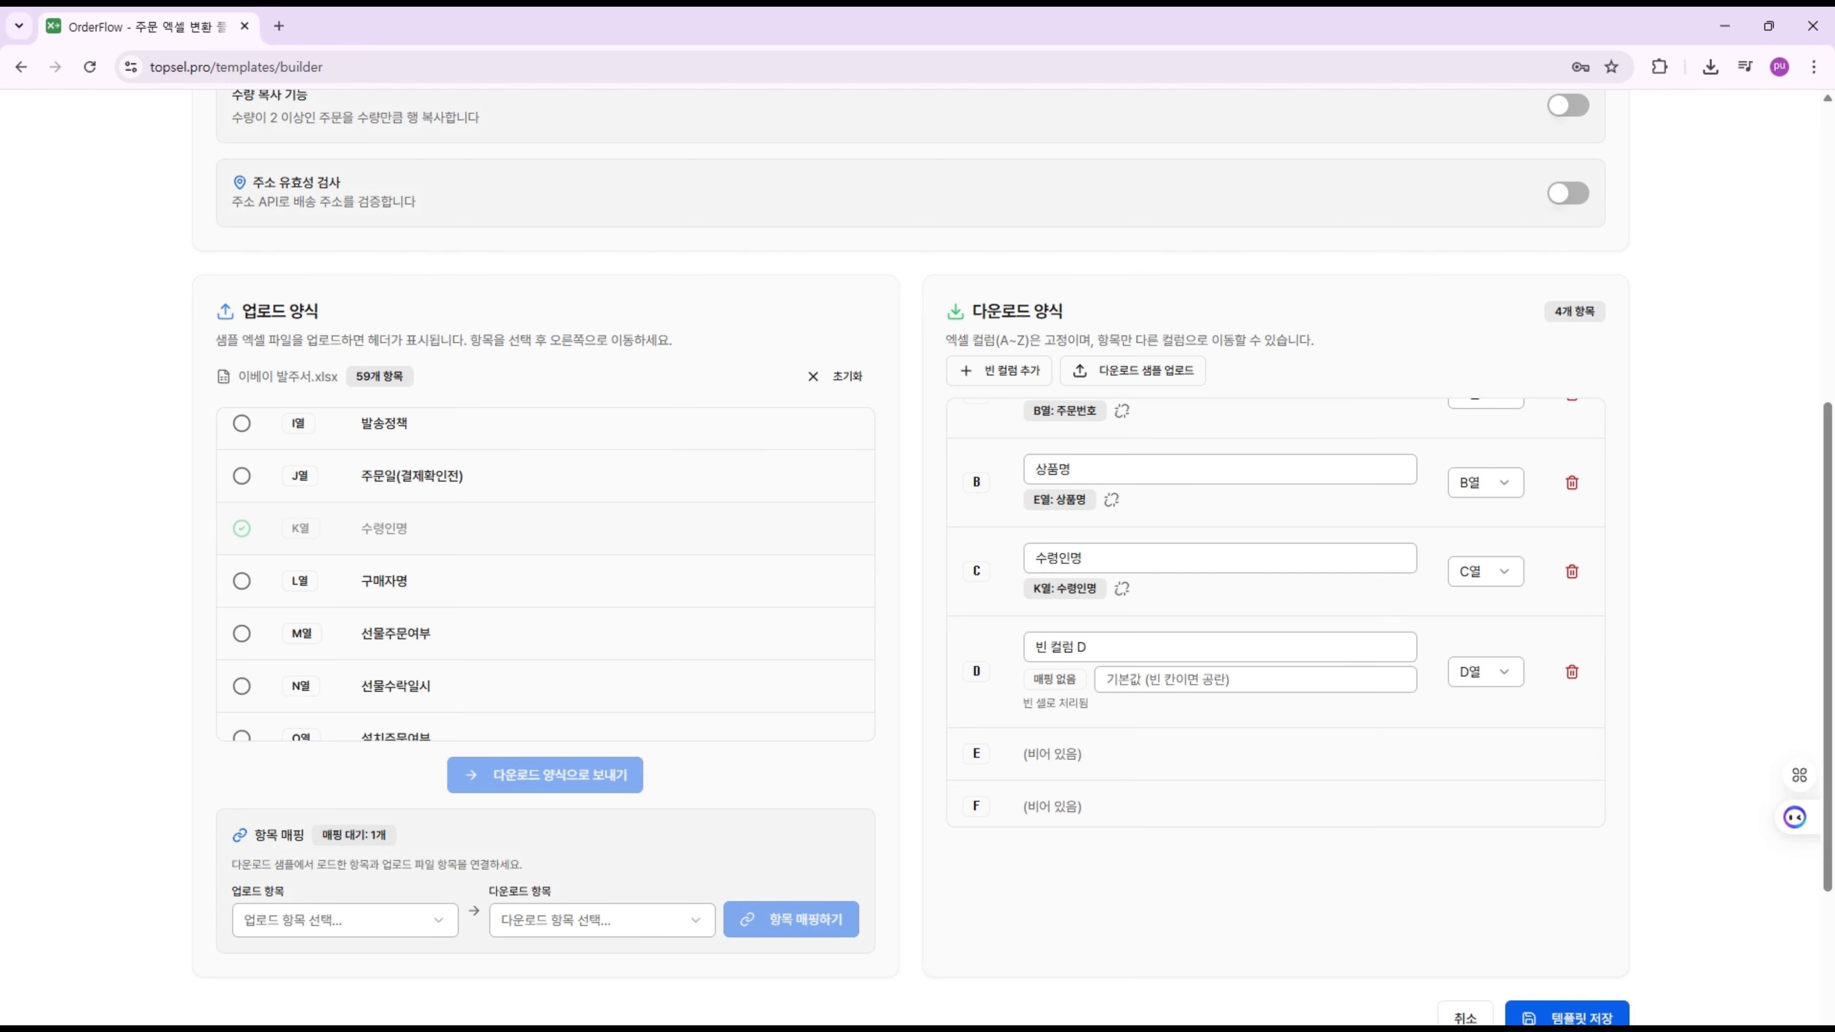
triple_click(1085, 648)
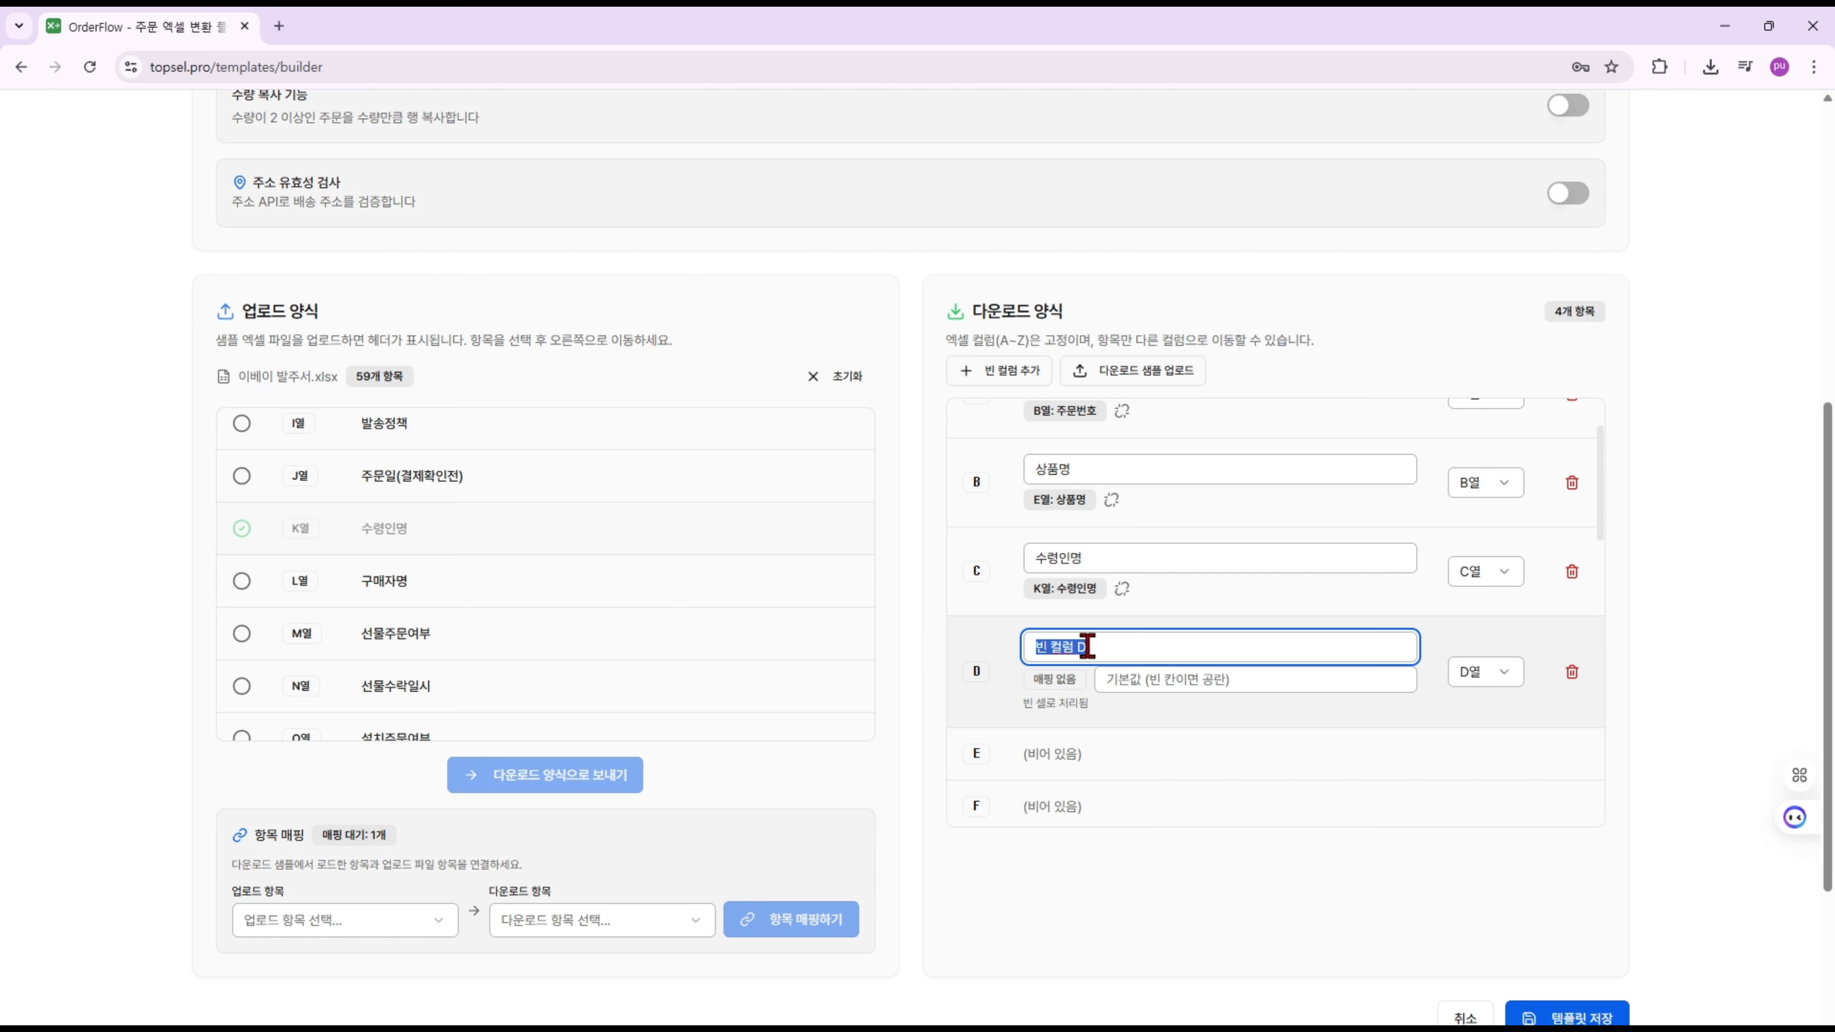
text(버내는분)
drag(1080, 646, 1023, 646)
key(BackSpace)
click(1157, 685)
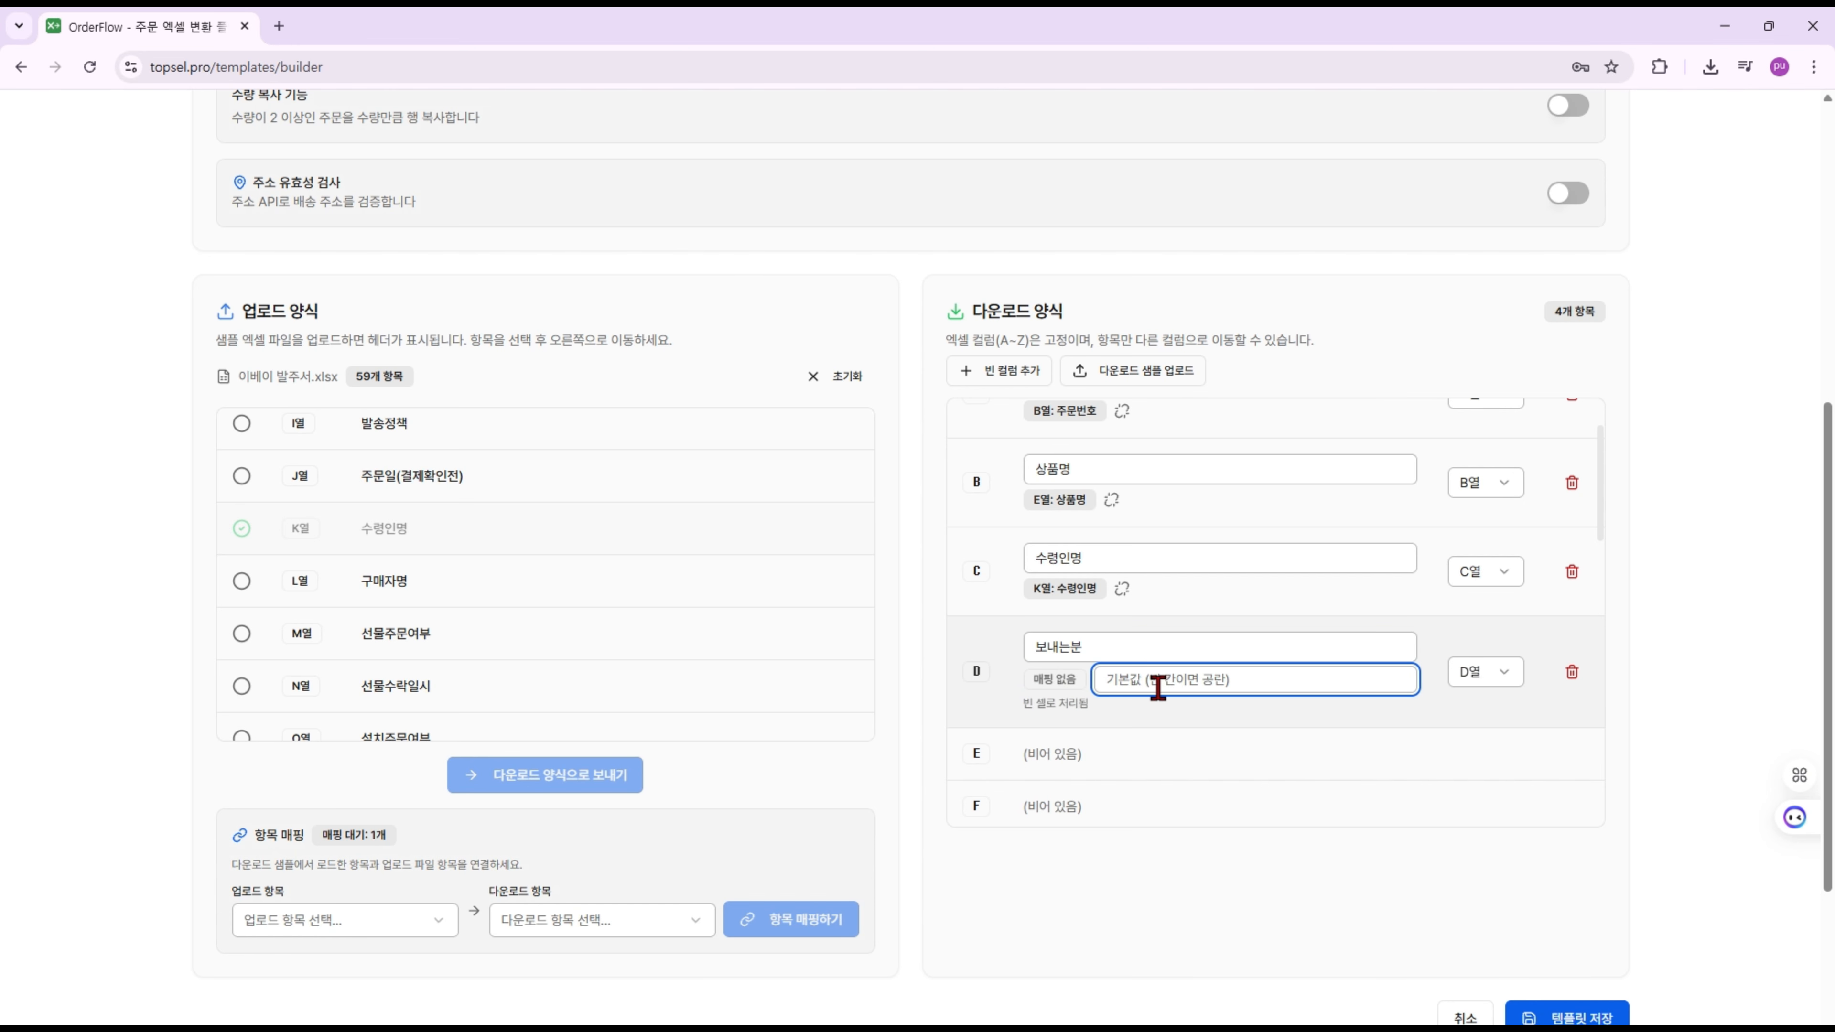
text(탑셀라(주)
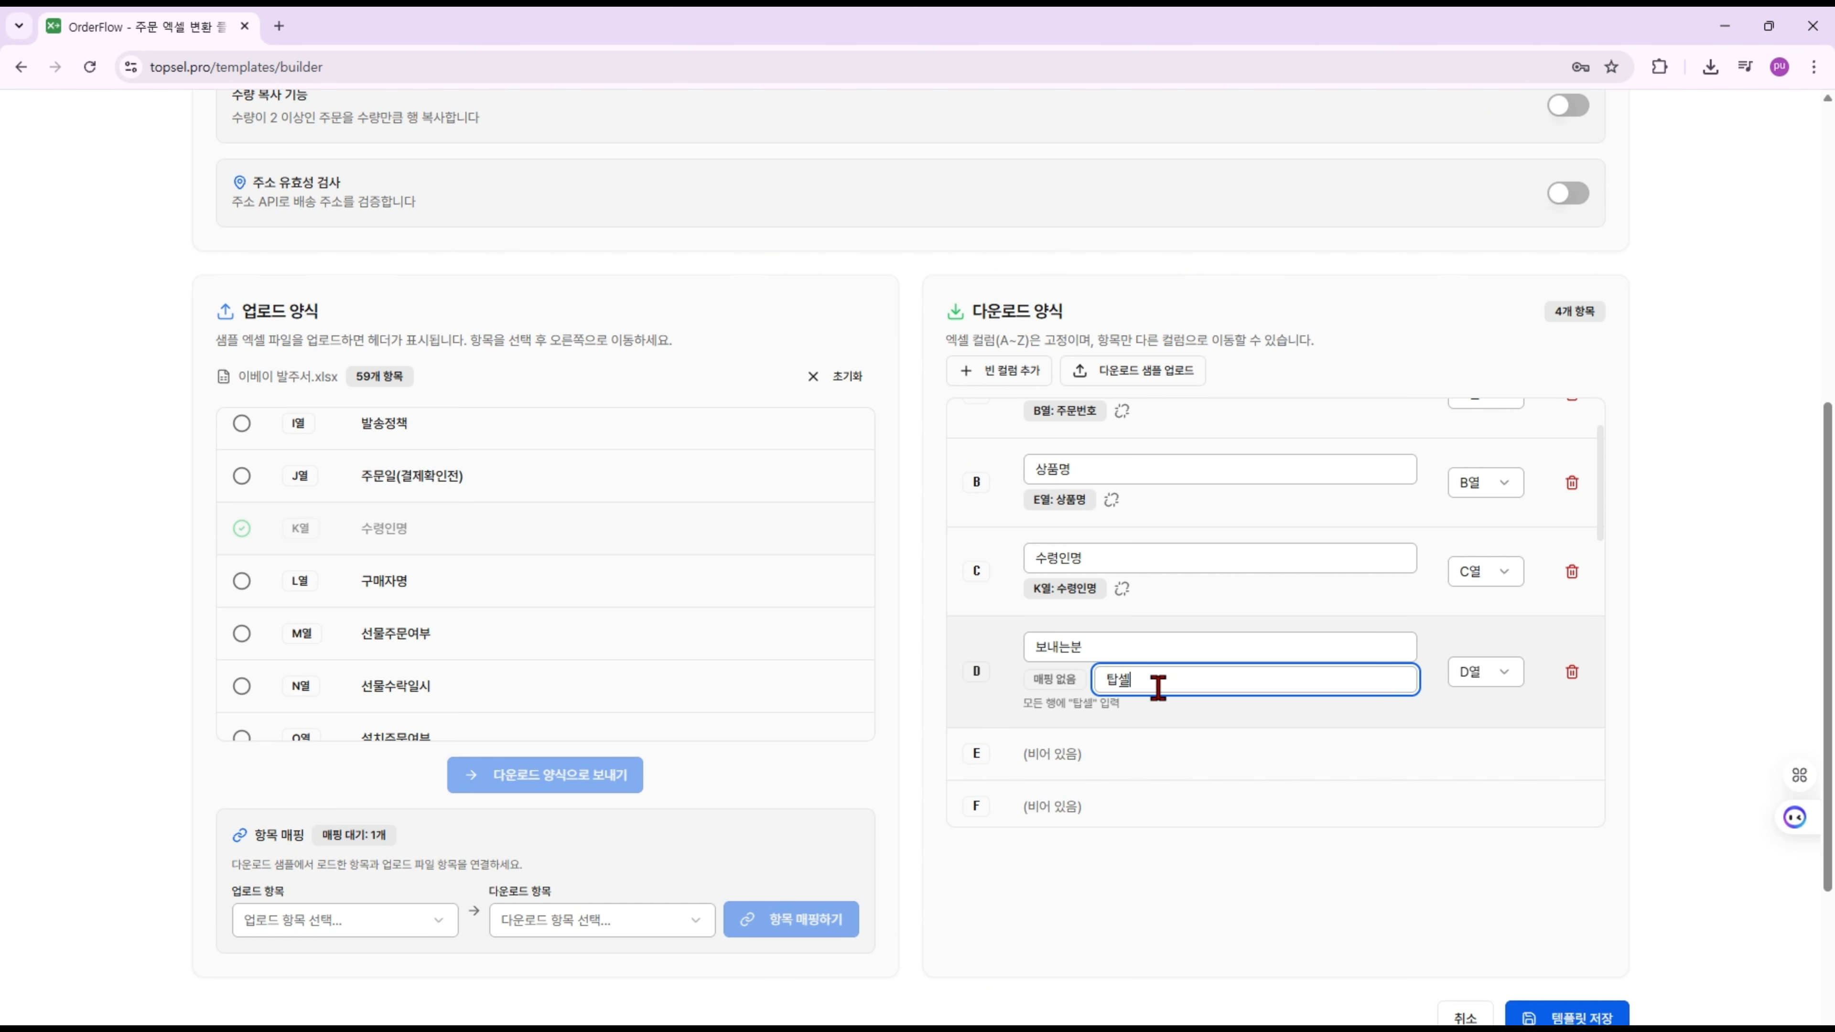
click(1166, 727)
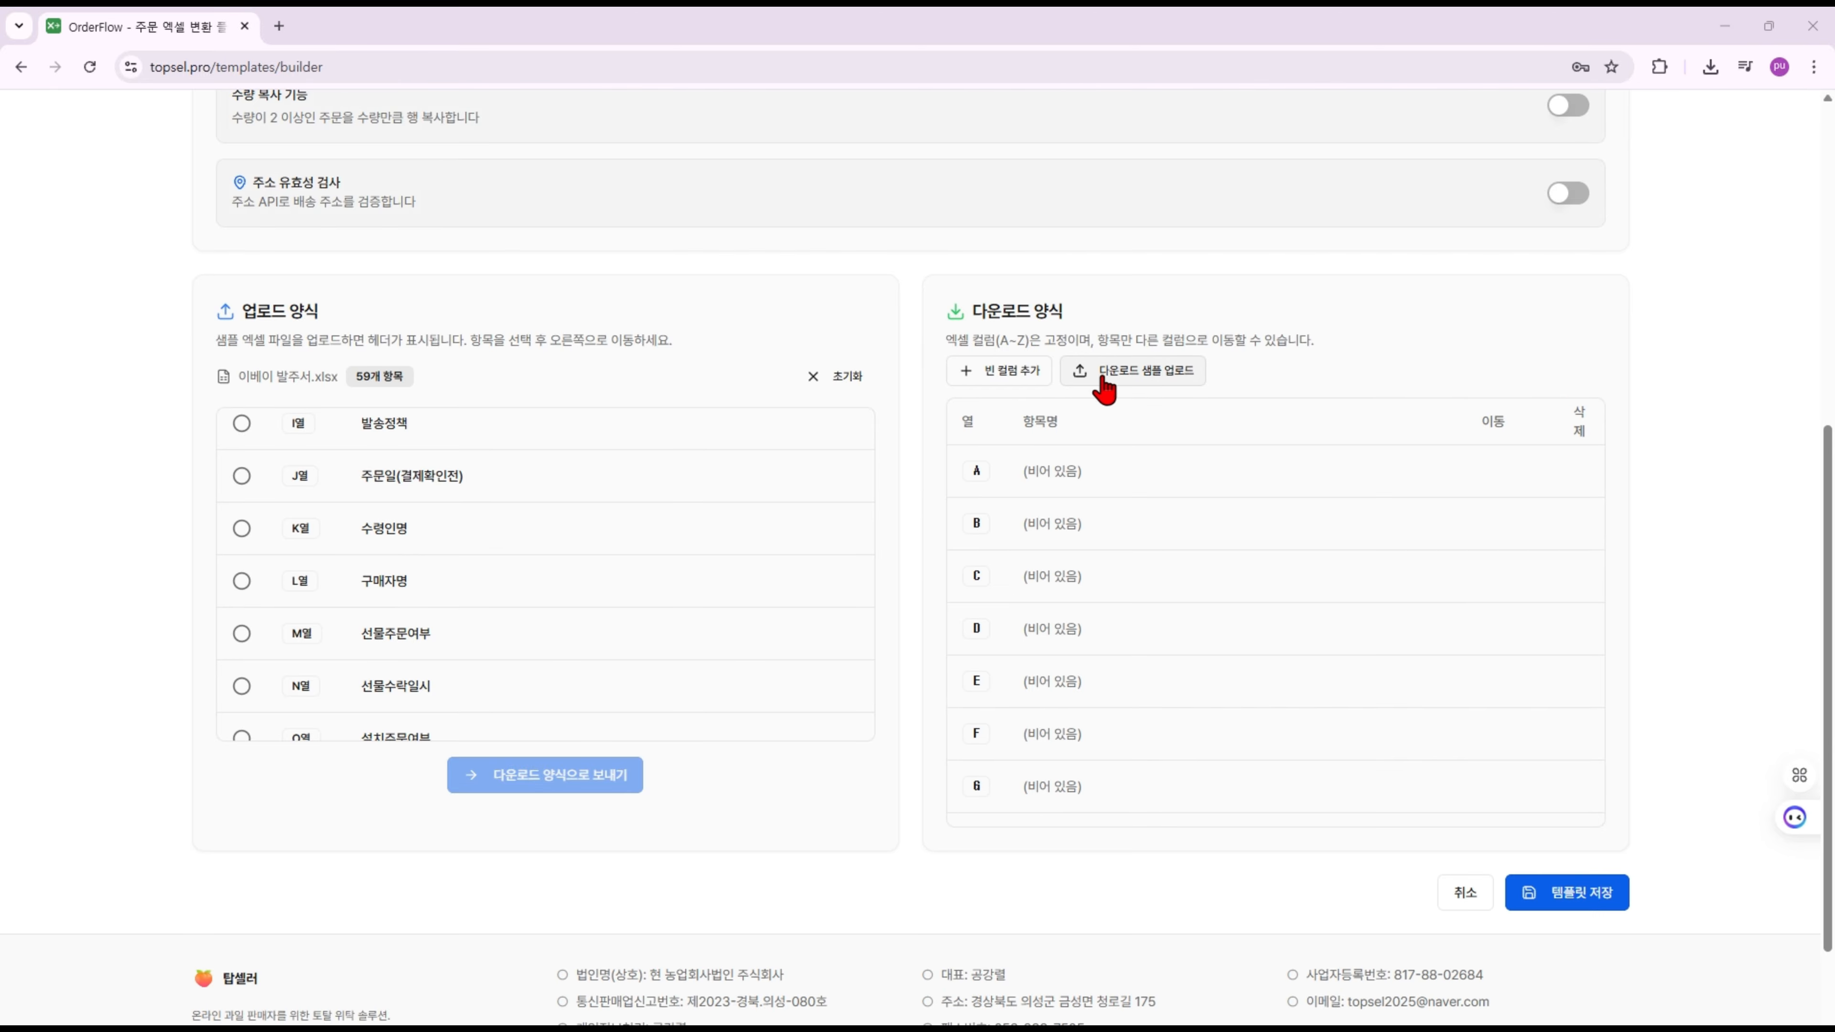
Load the file "인팜 외주 발주서.xlsx" as the sample for the download form and review its columns
click(1158, 373)
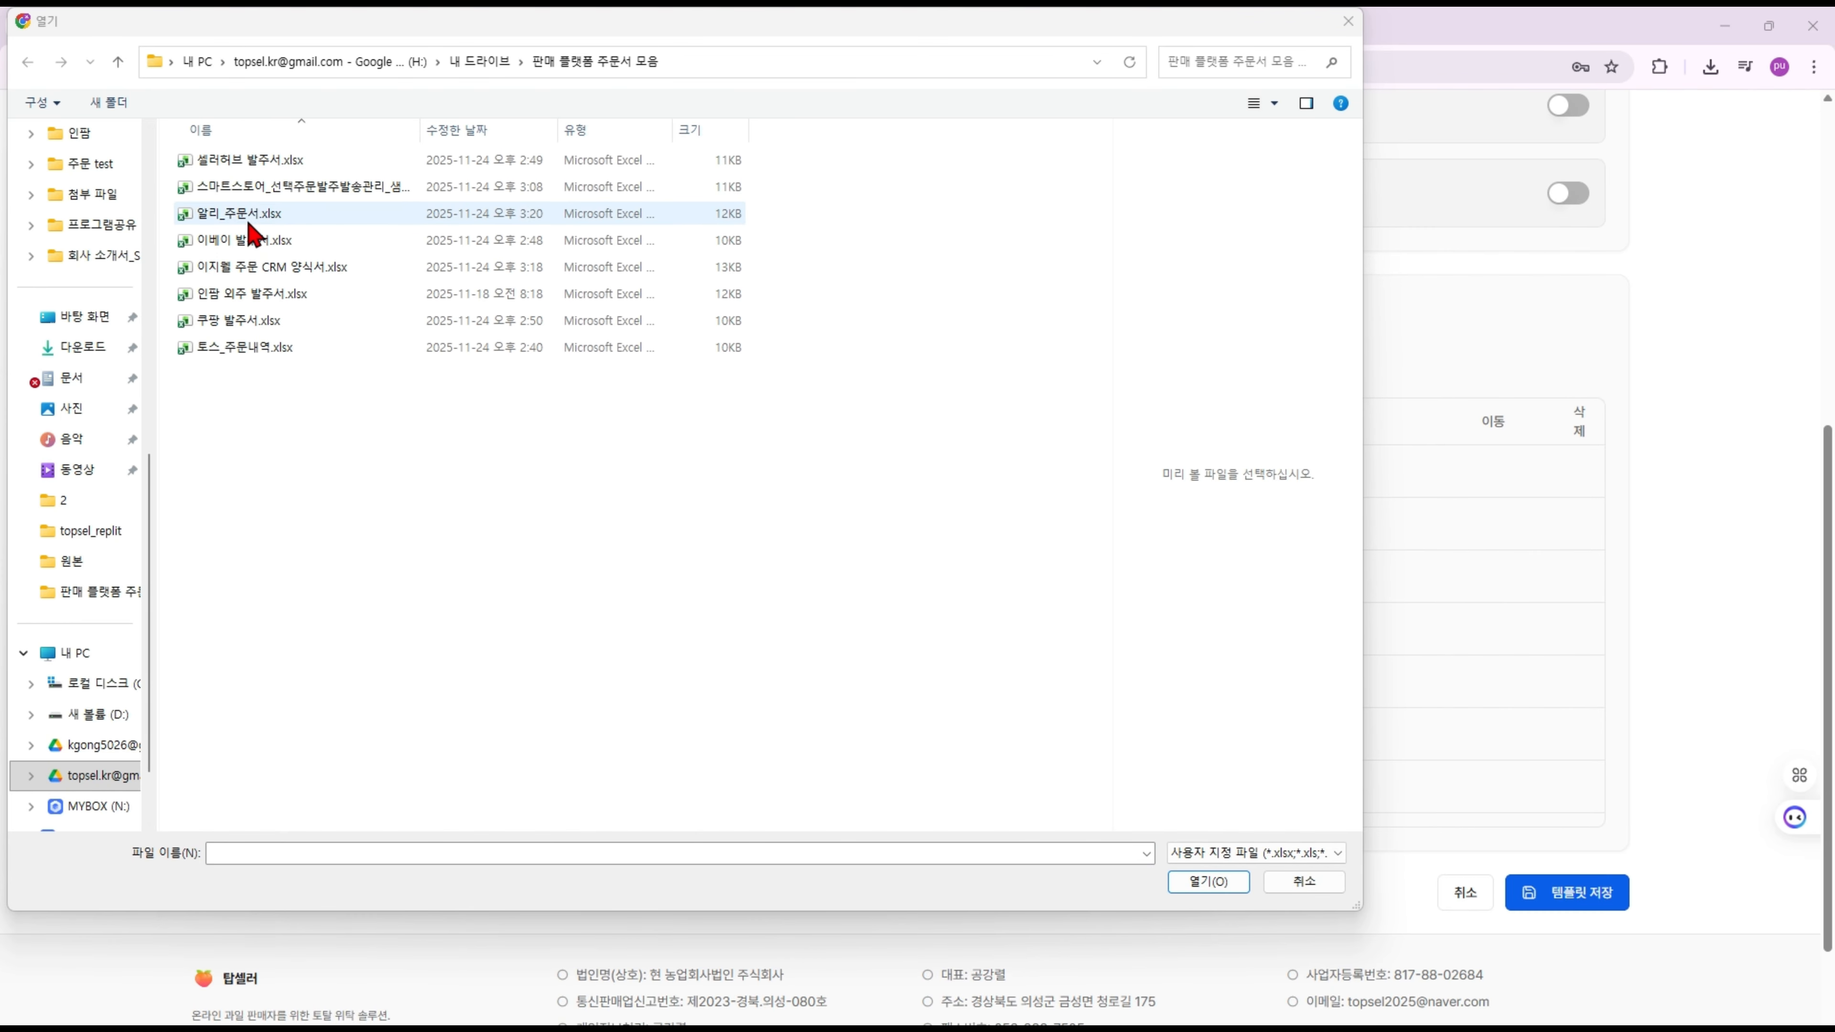
click(239, 295)
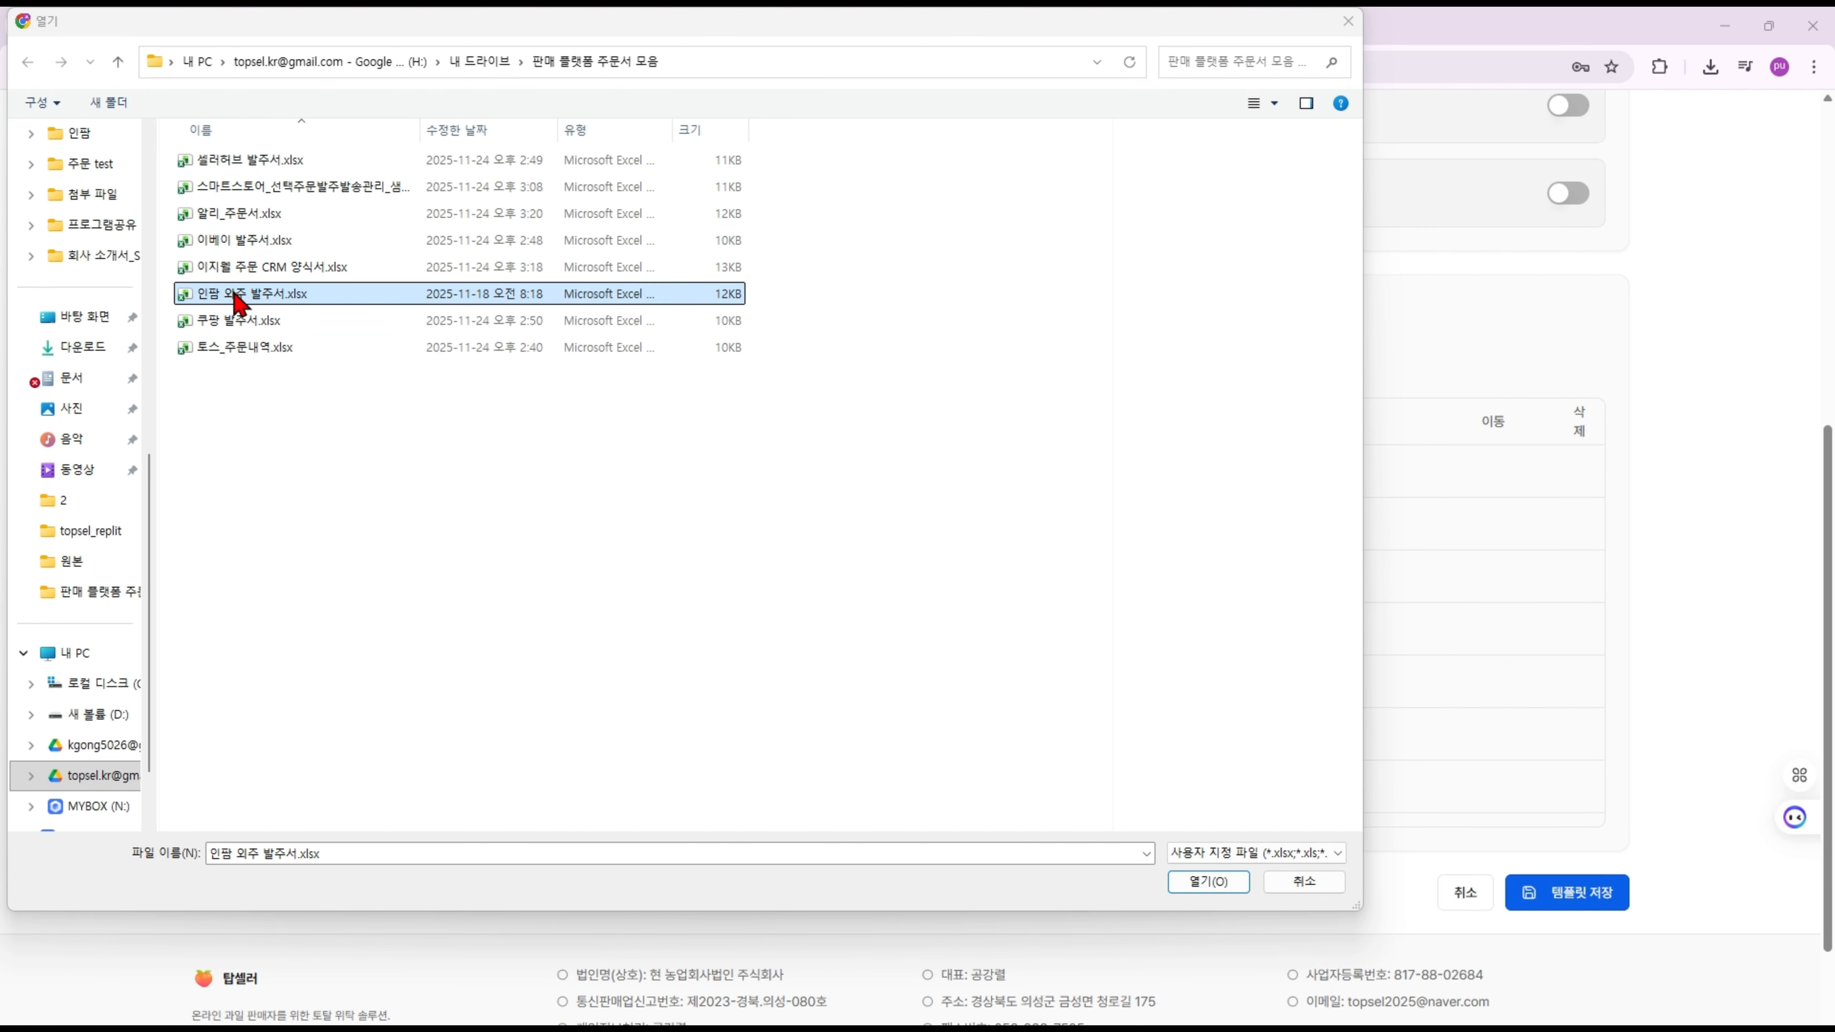
click(1206, 882)
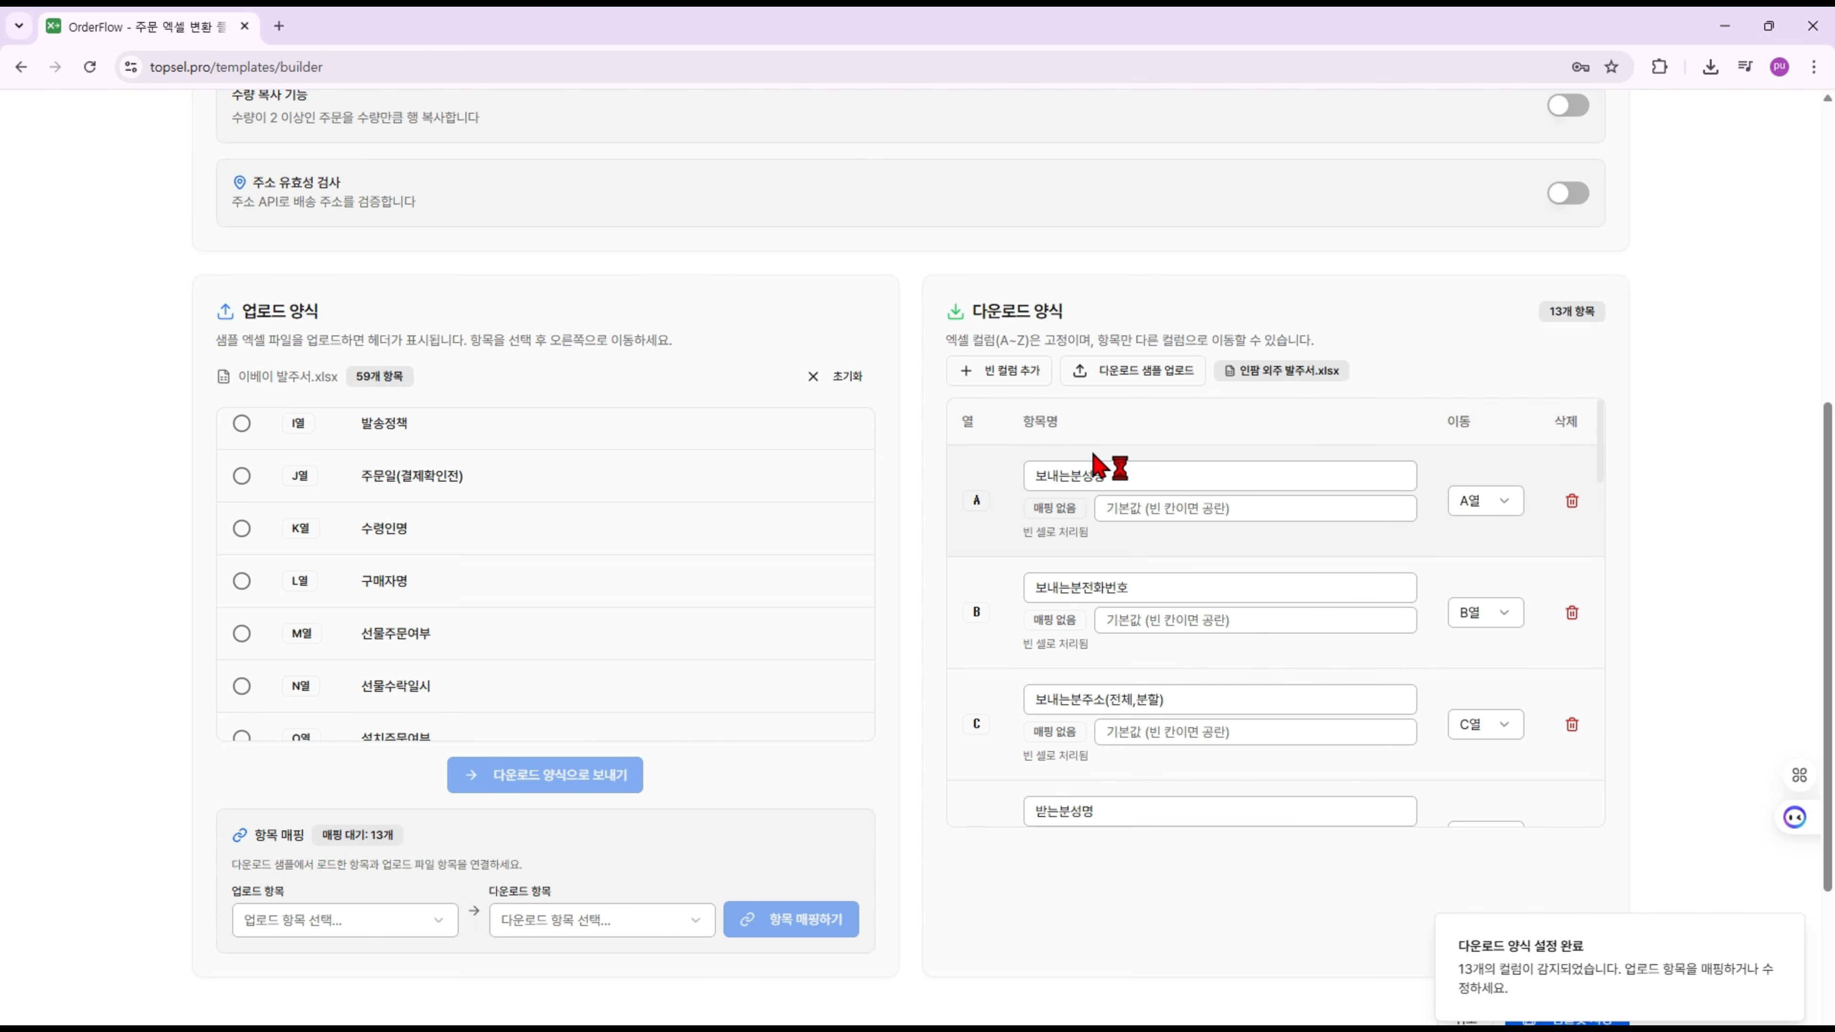
scroll(1118, 688, down, 3)
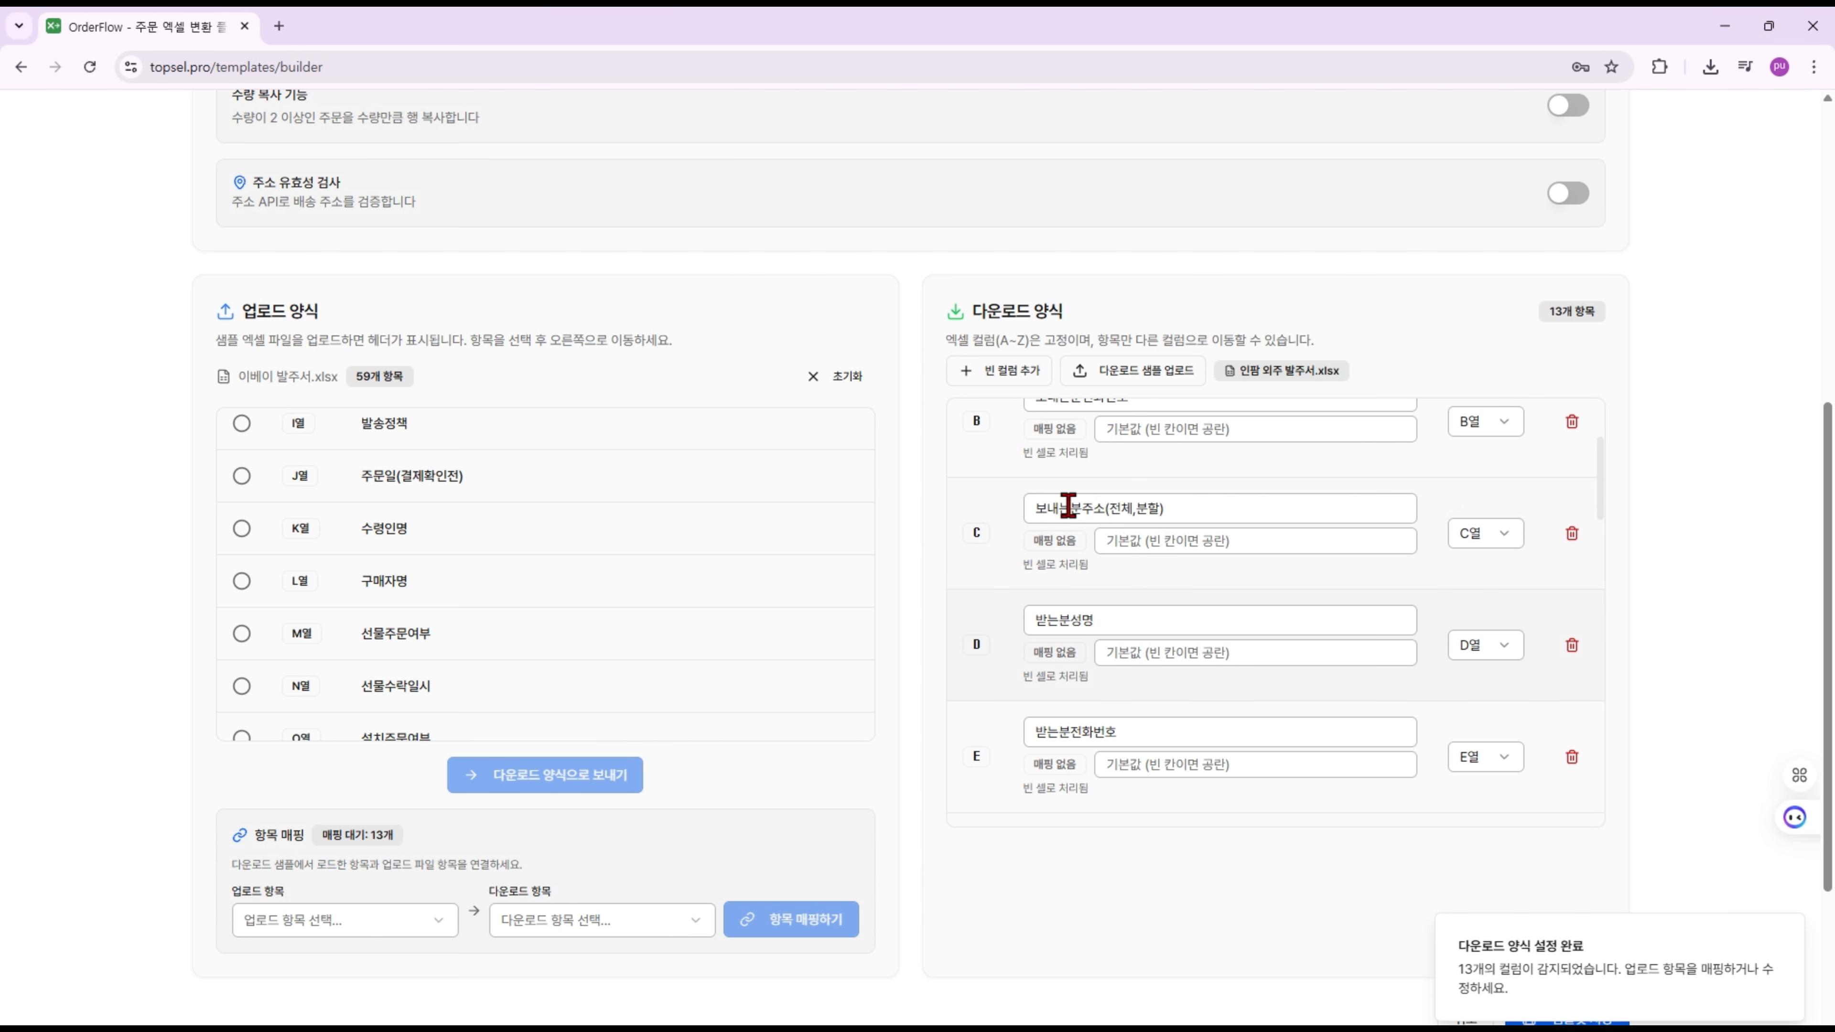
scroll(1200, 578, up, 5)
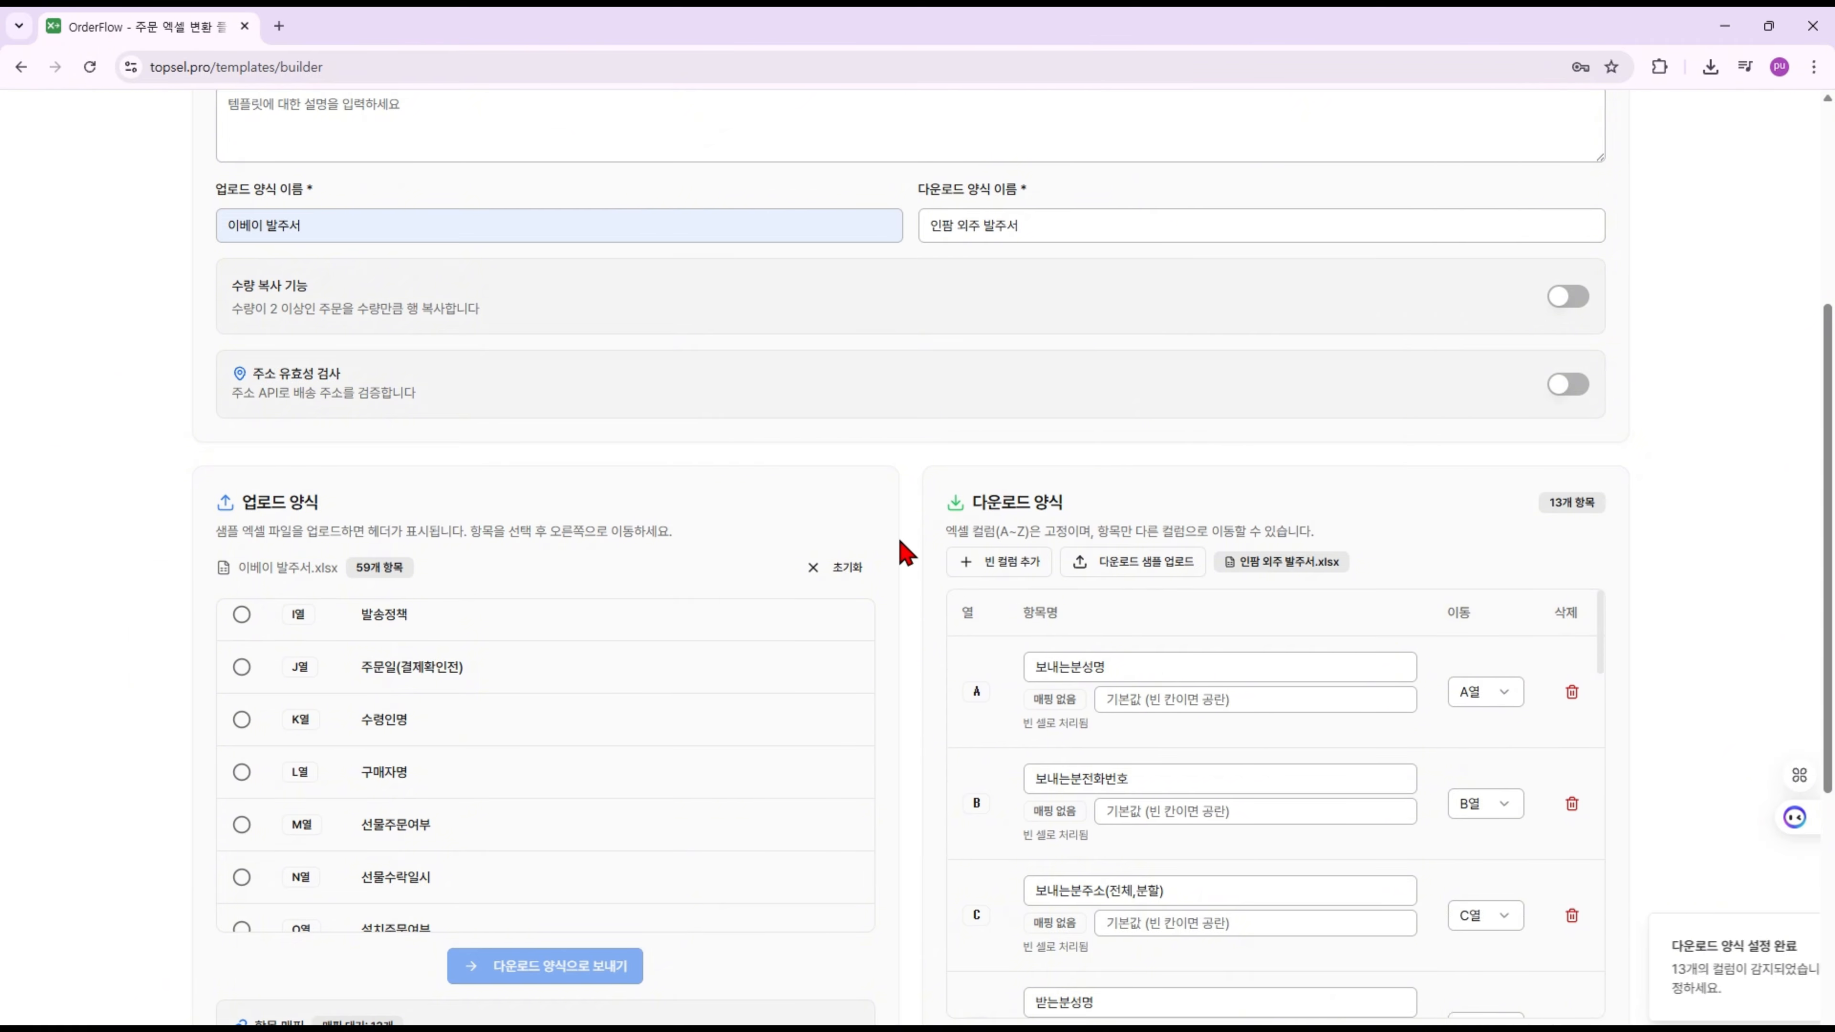
Map the upload item "L열: 구매자명" to the download item "A열: 보내는분성명"
scroll(901, 553, down, 3)
scroll(907, 552, down, 2)
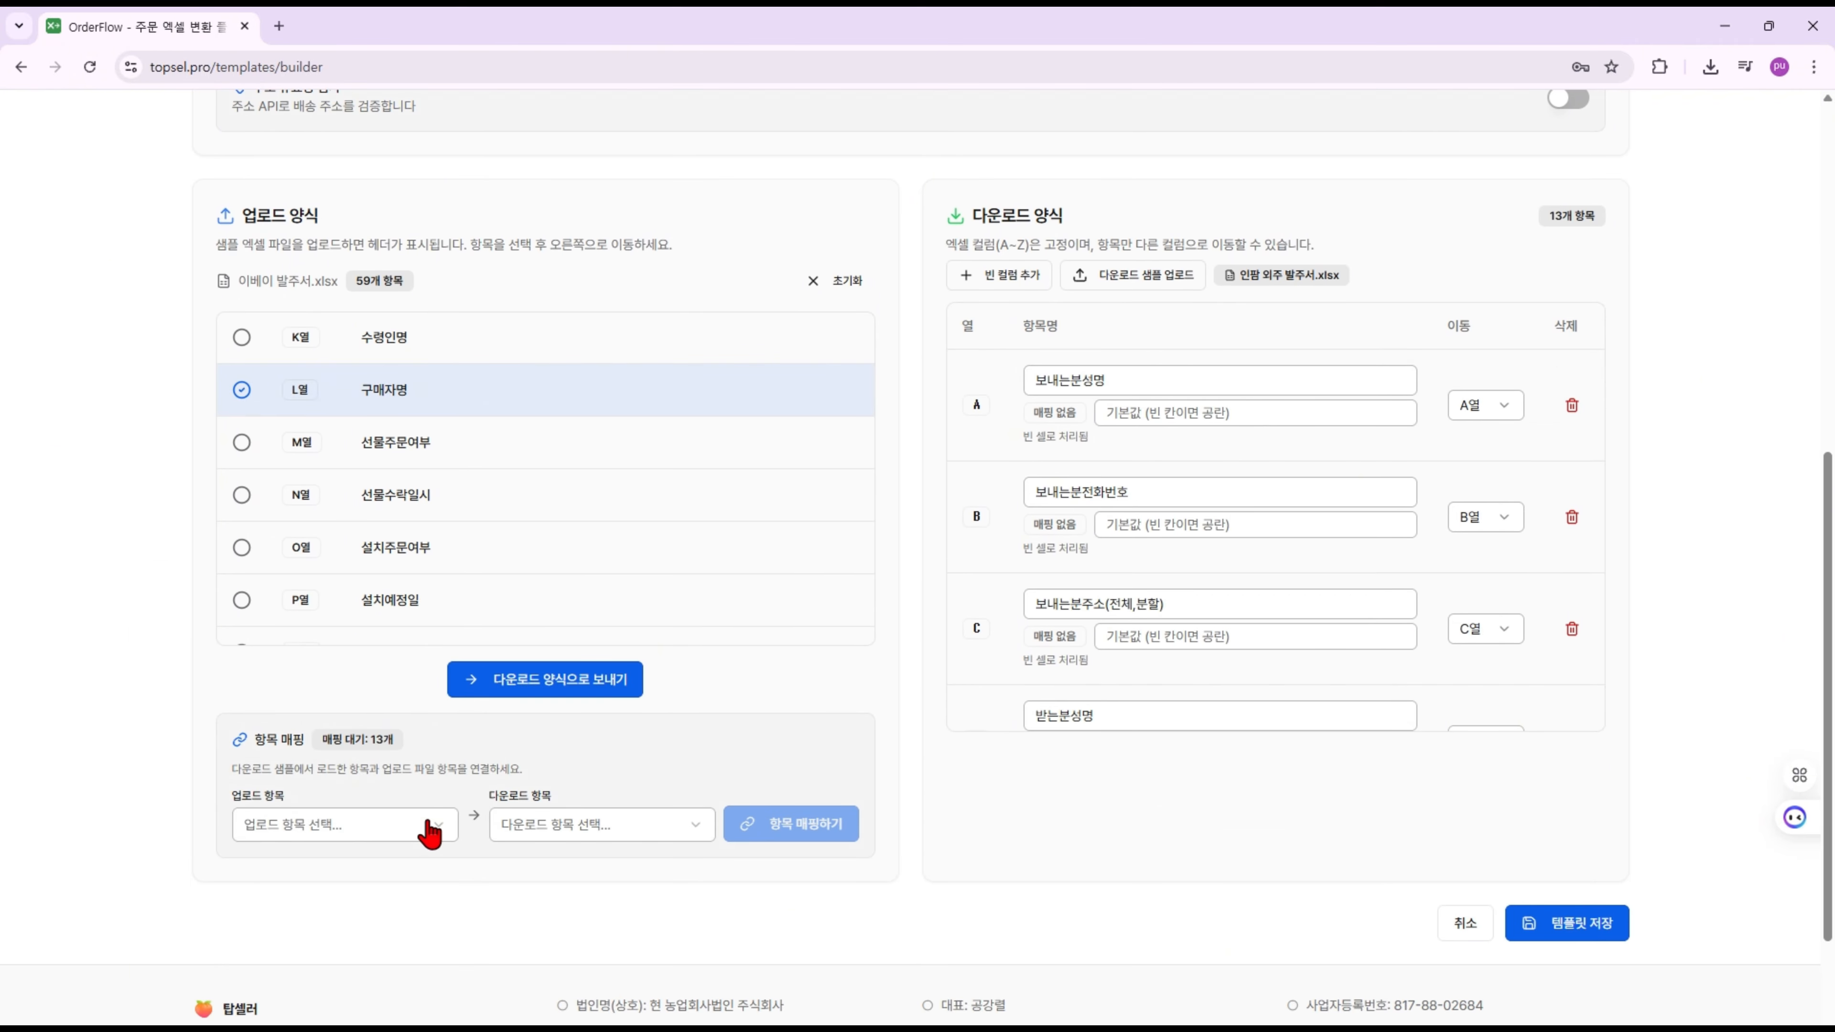
click(427, 820)
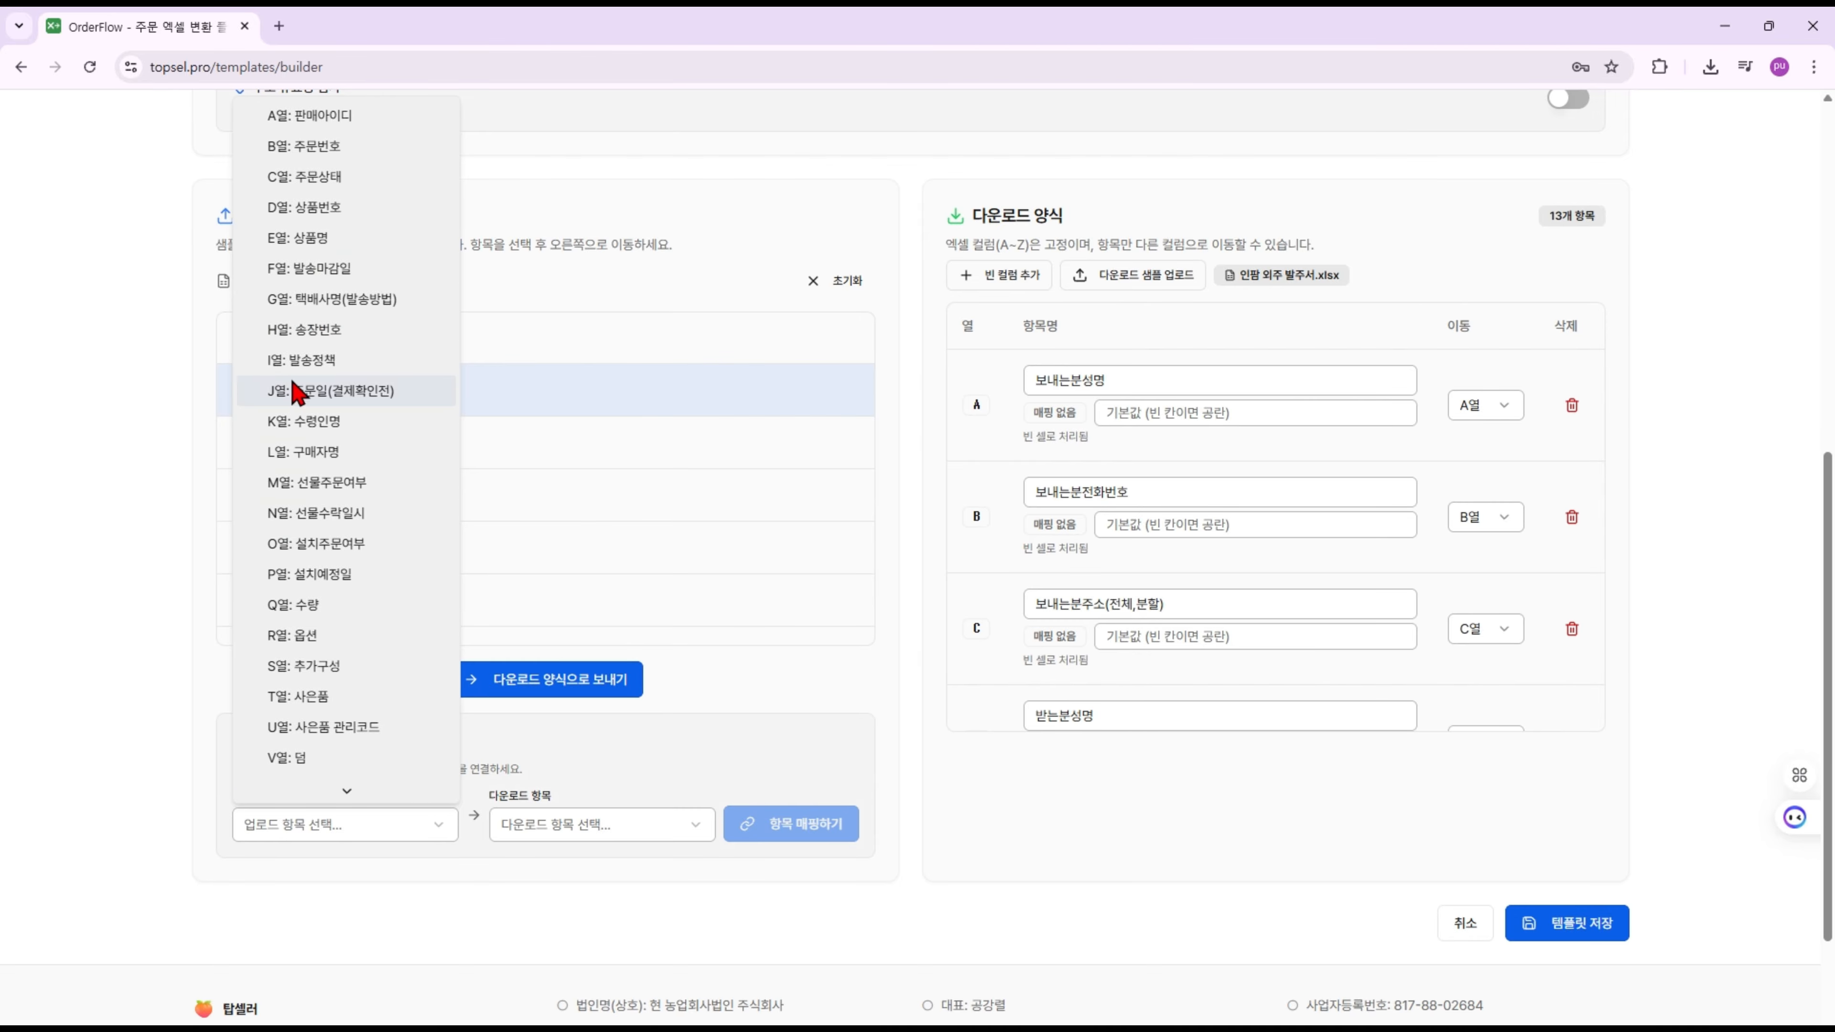
click(329, 452)
click(668, 828)
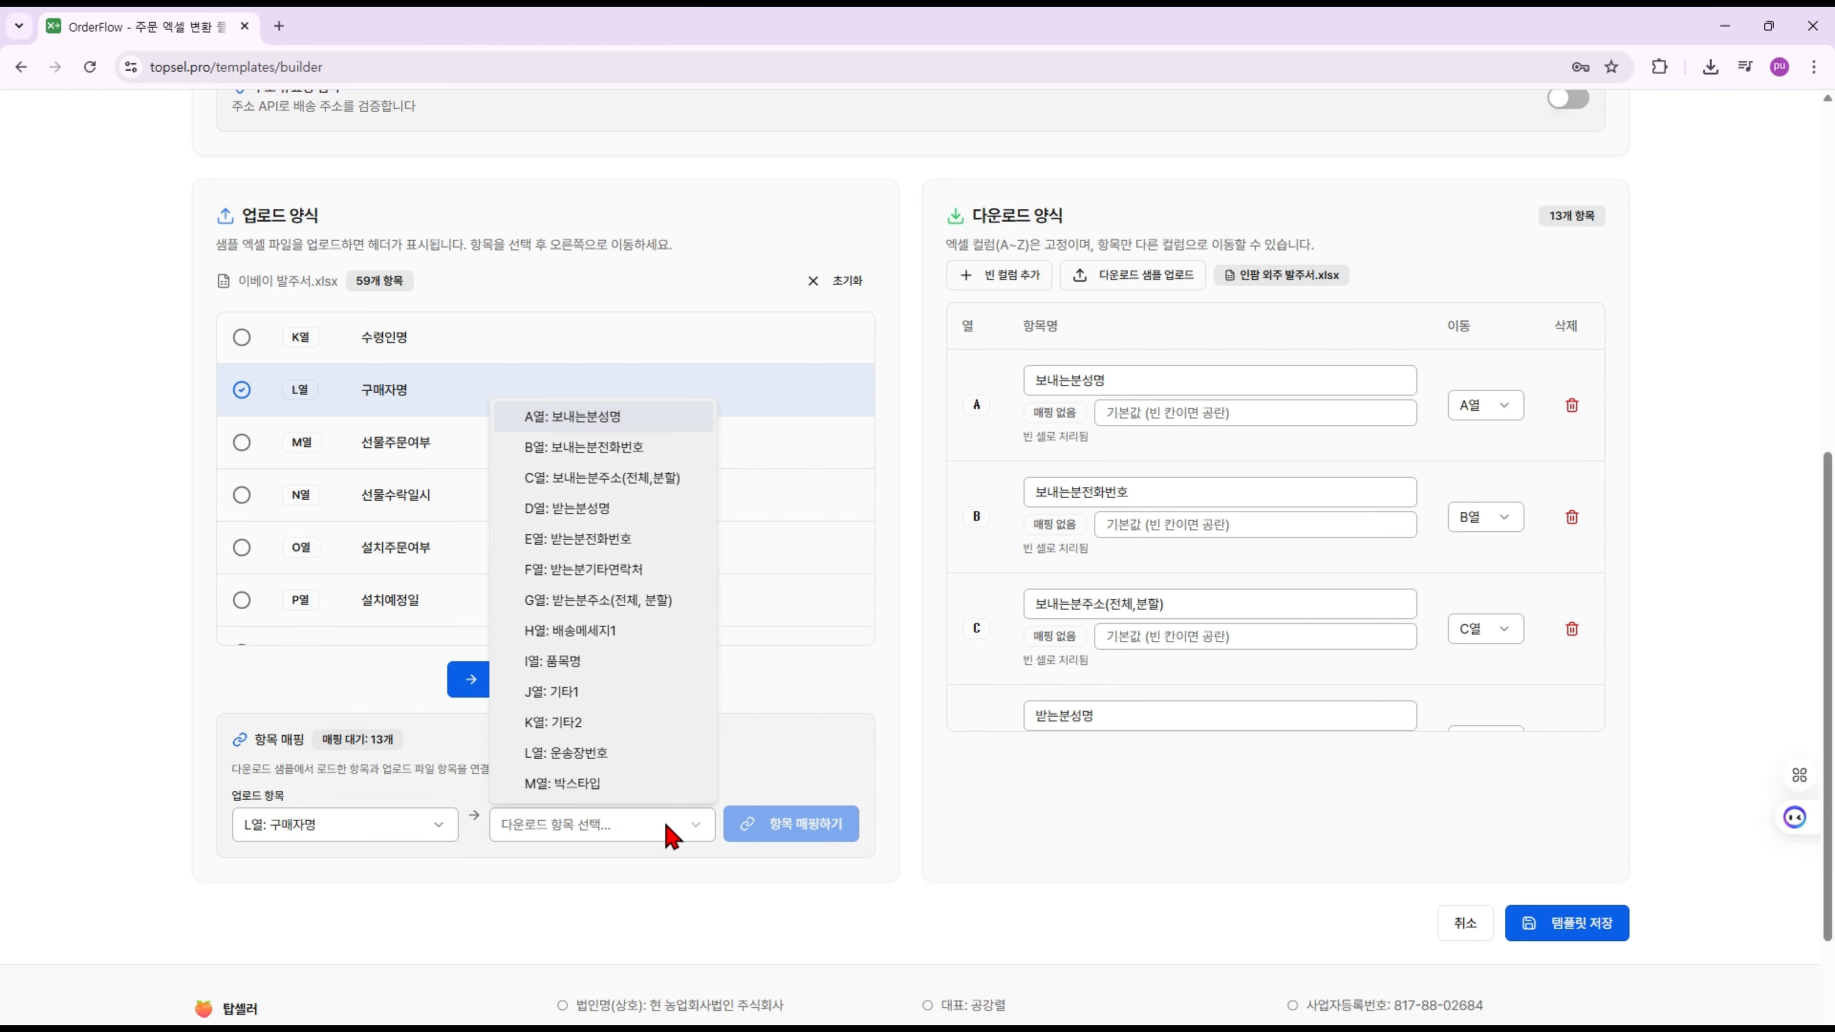
click(571, 417)
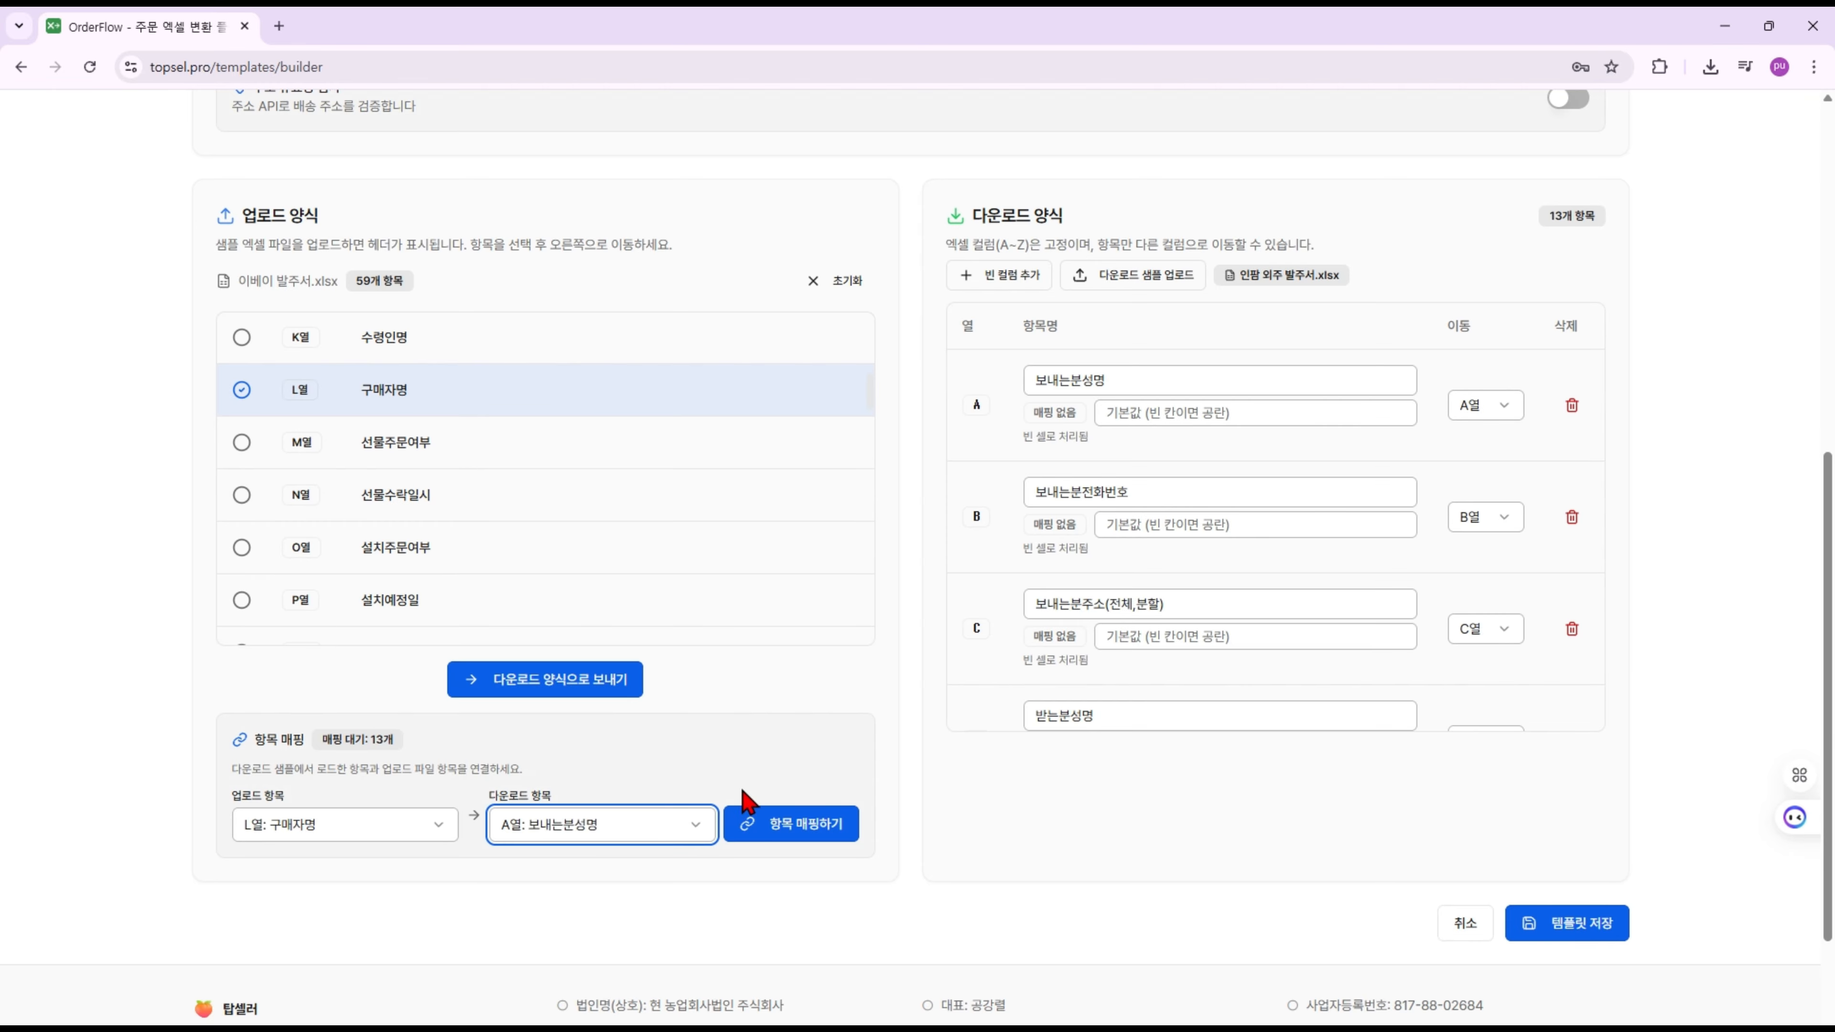
click(797, 839)
Map the upload item "AP열: 구매자 전화번호" to the download item "B열: 보내는분전화번호"
scroll(438, 860, up, 1)
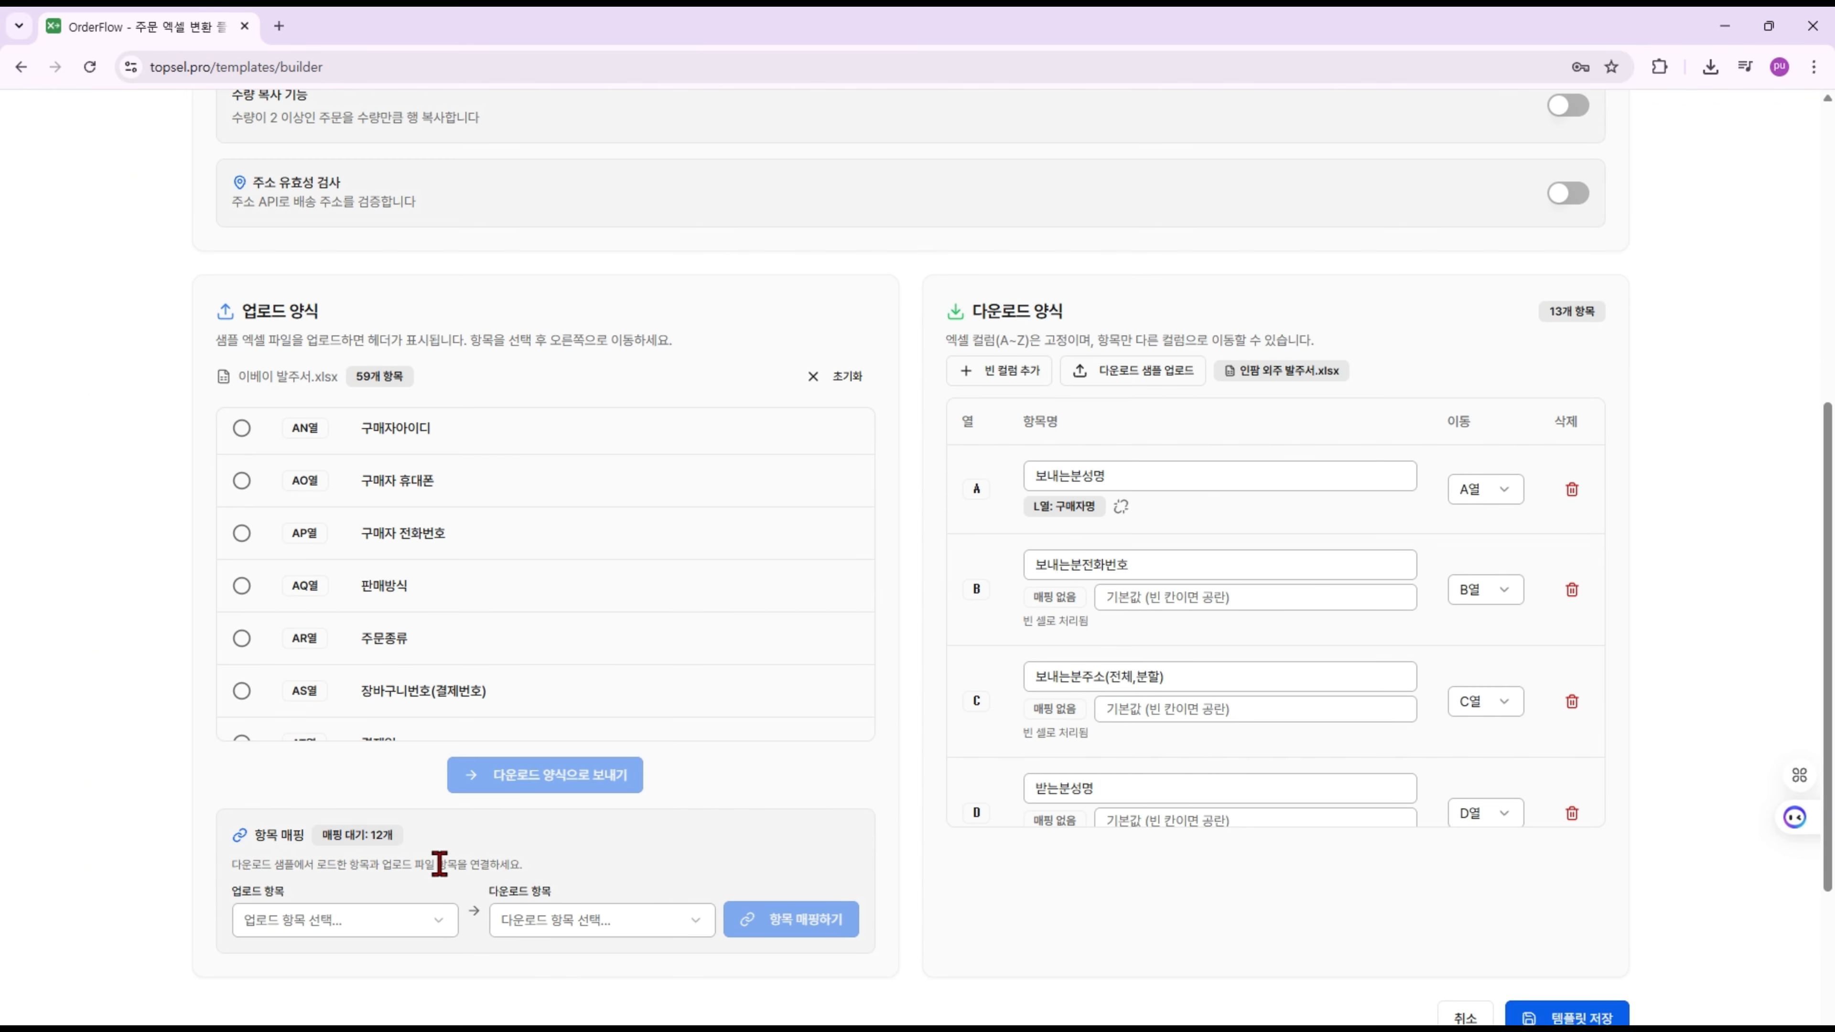
click(389, 932)
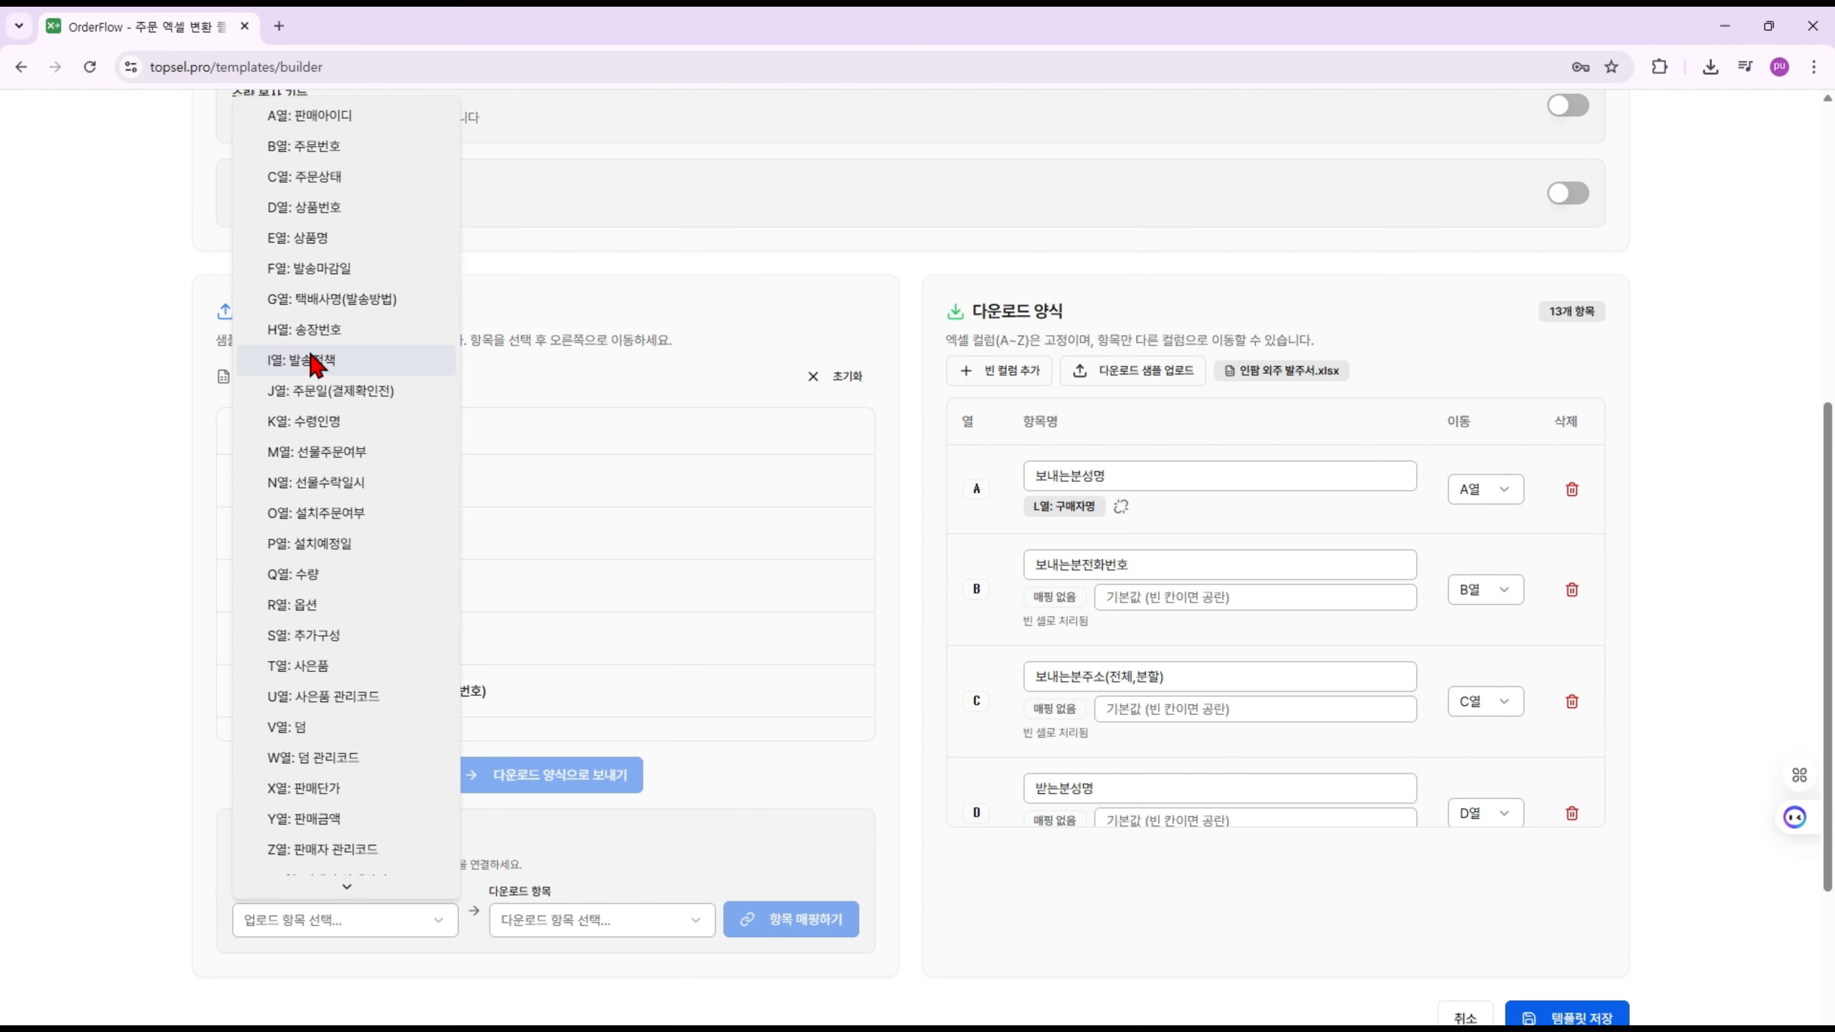
scroll(328, 705, down, 4)
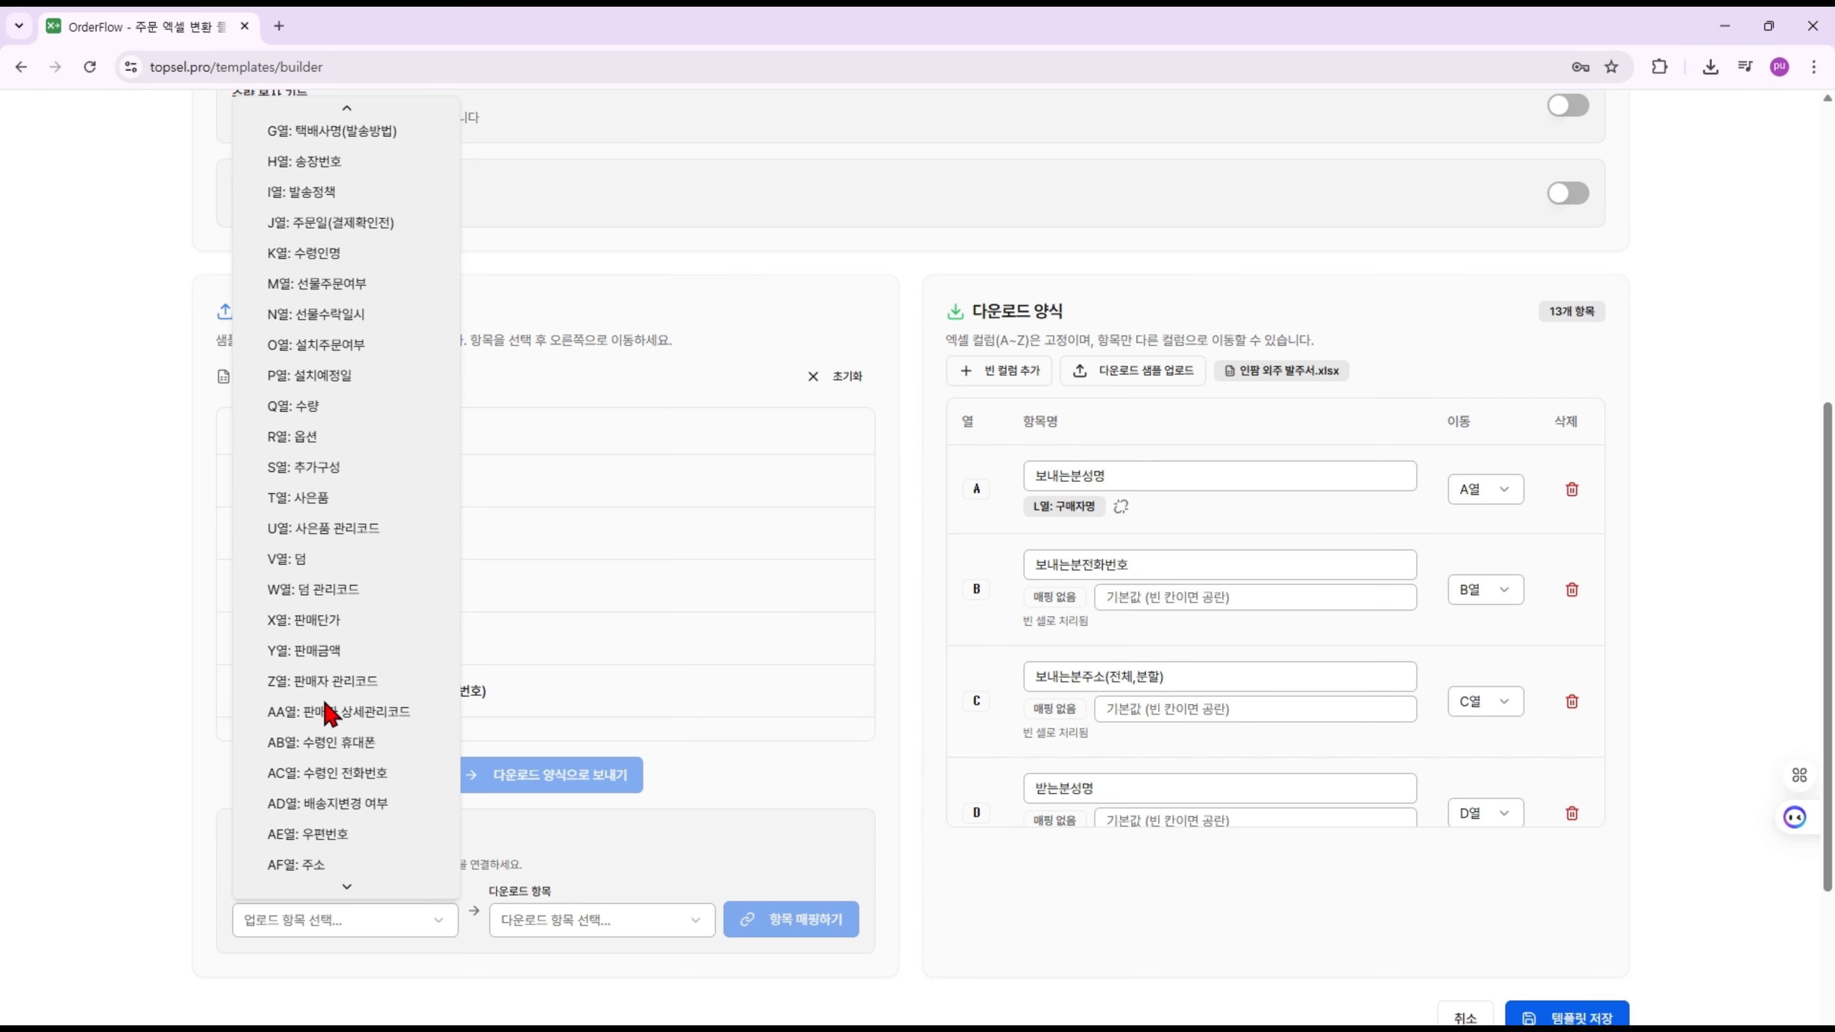
scroll(326, 712, down, 4)
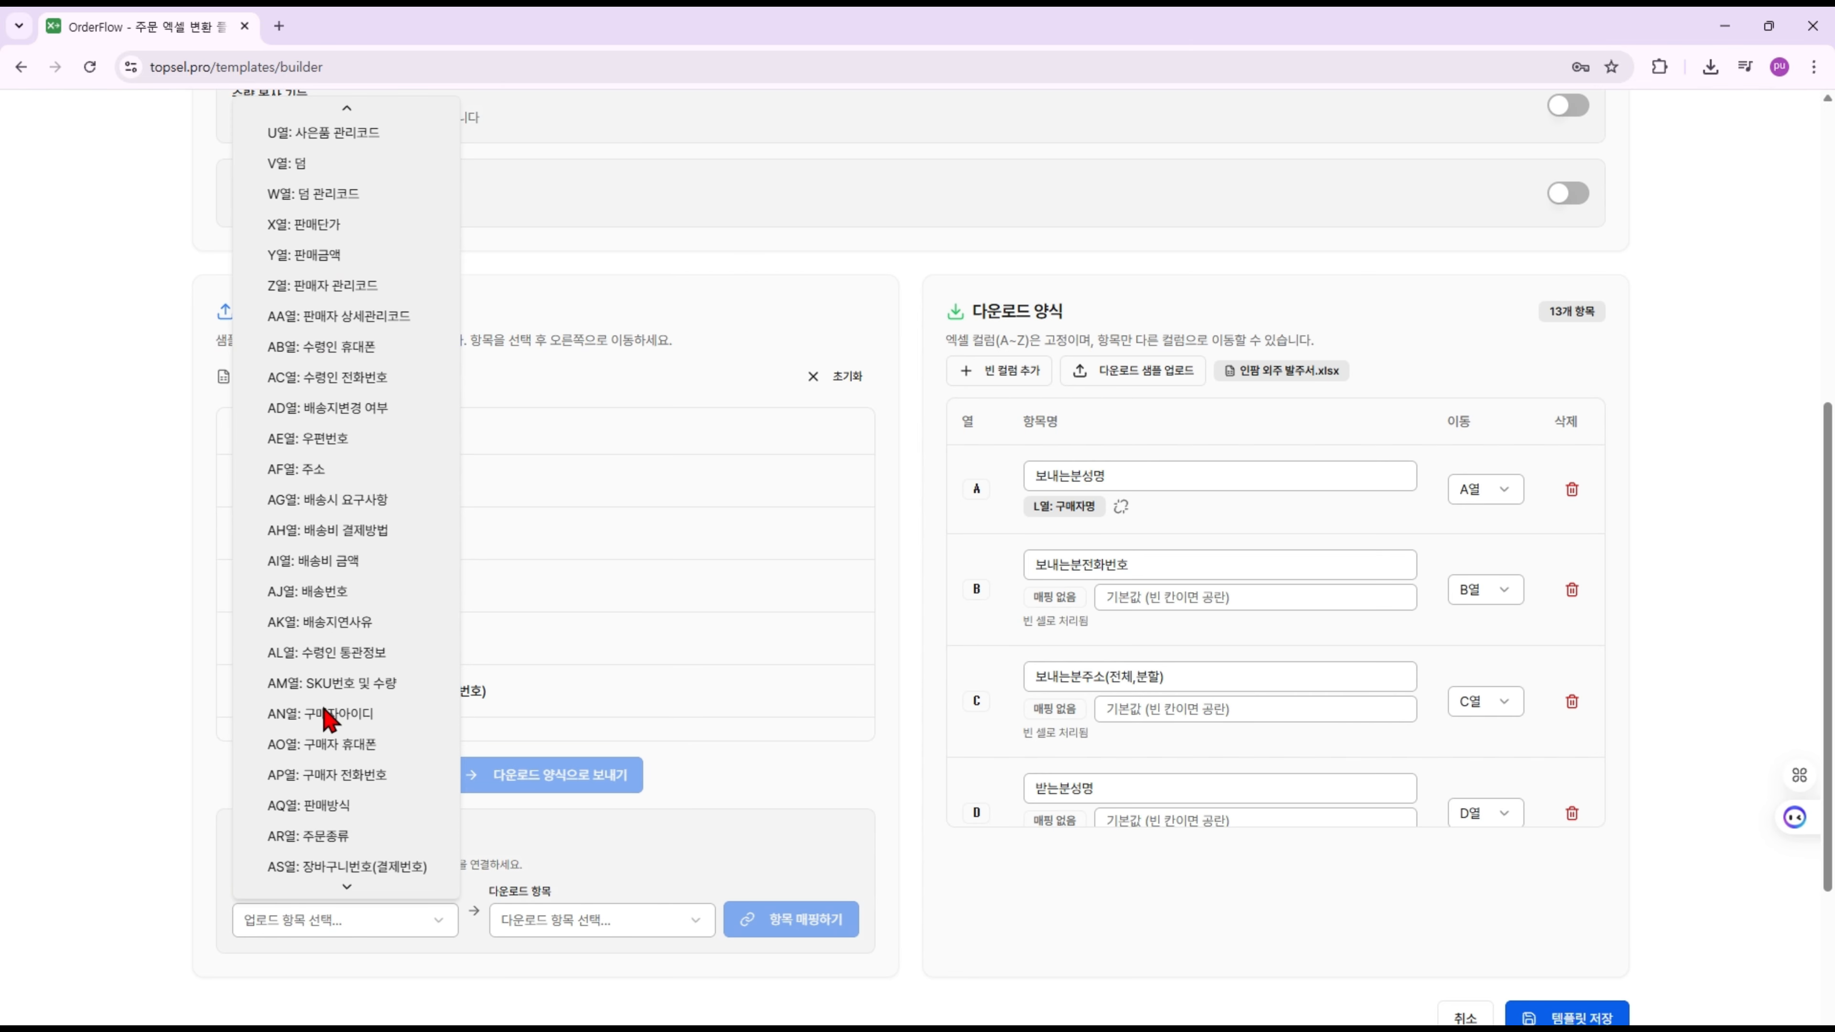
click(339, 695)
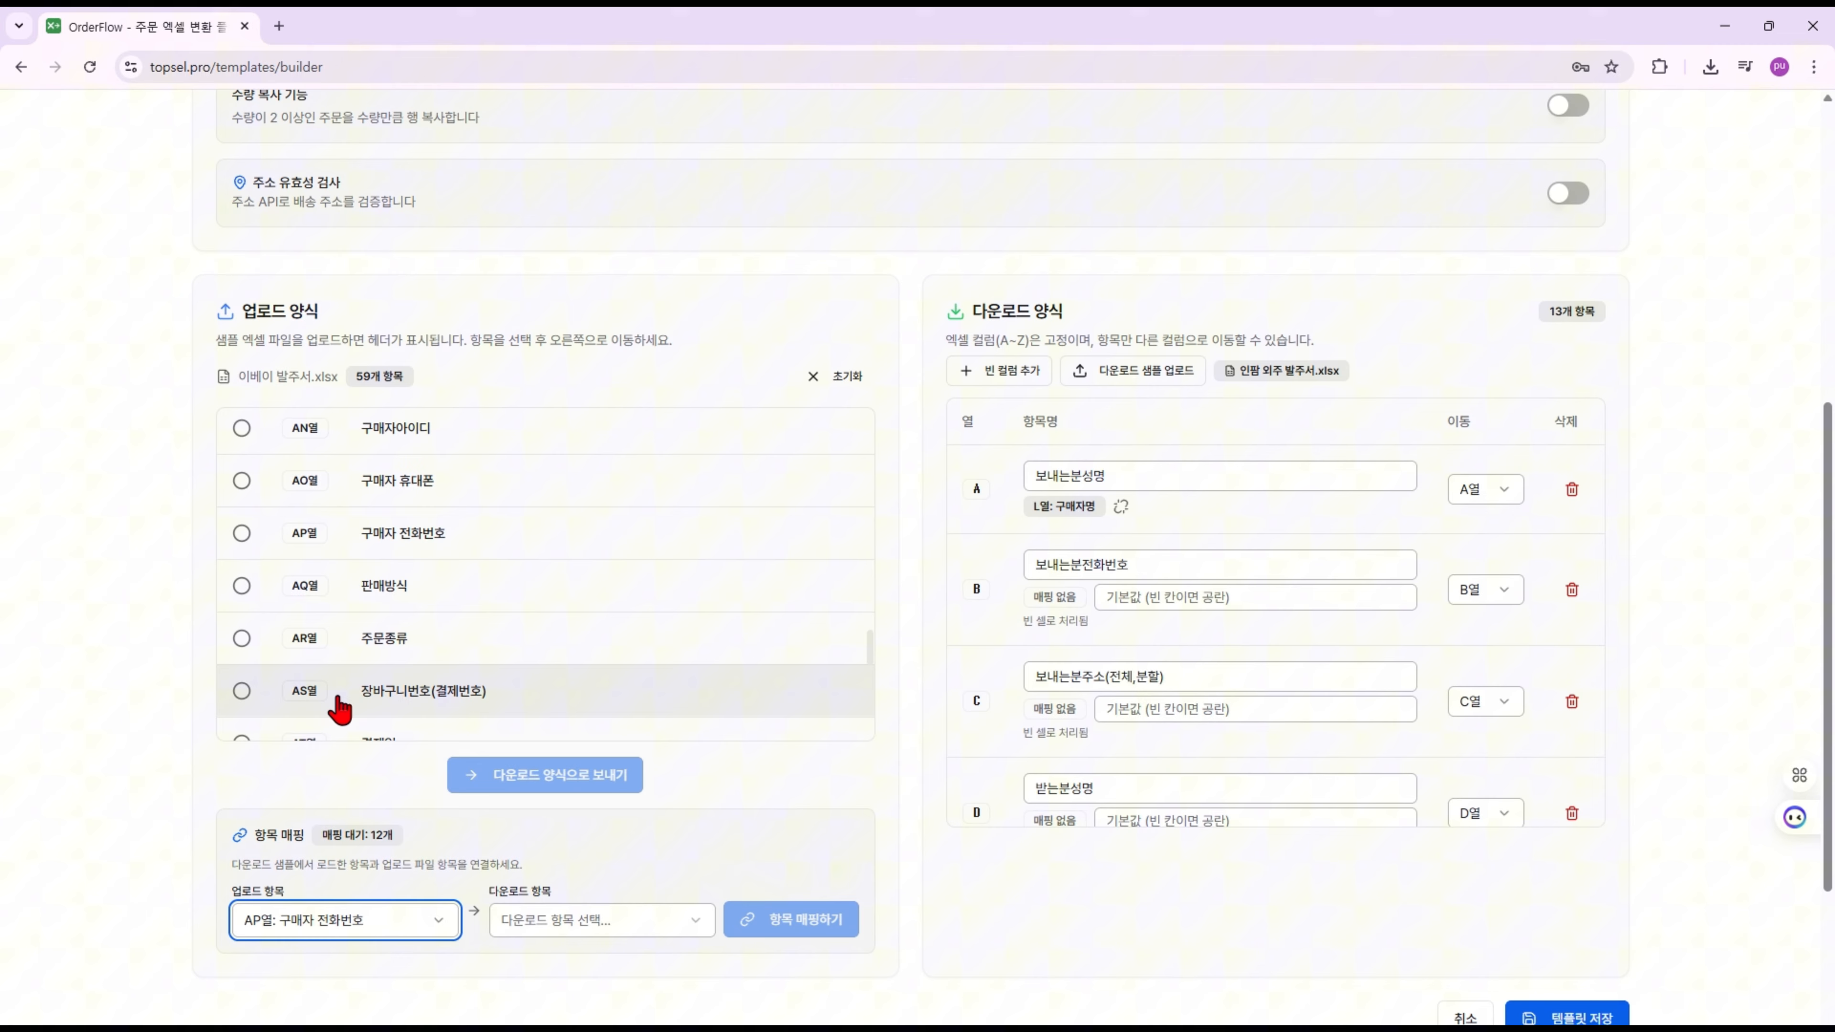
click(625, 932)
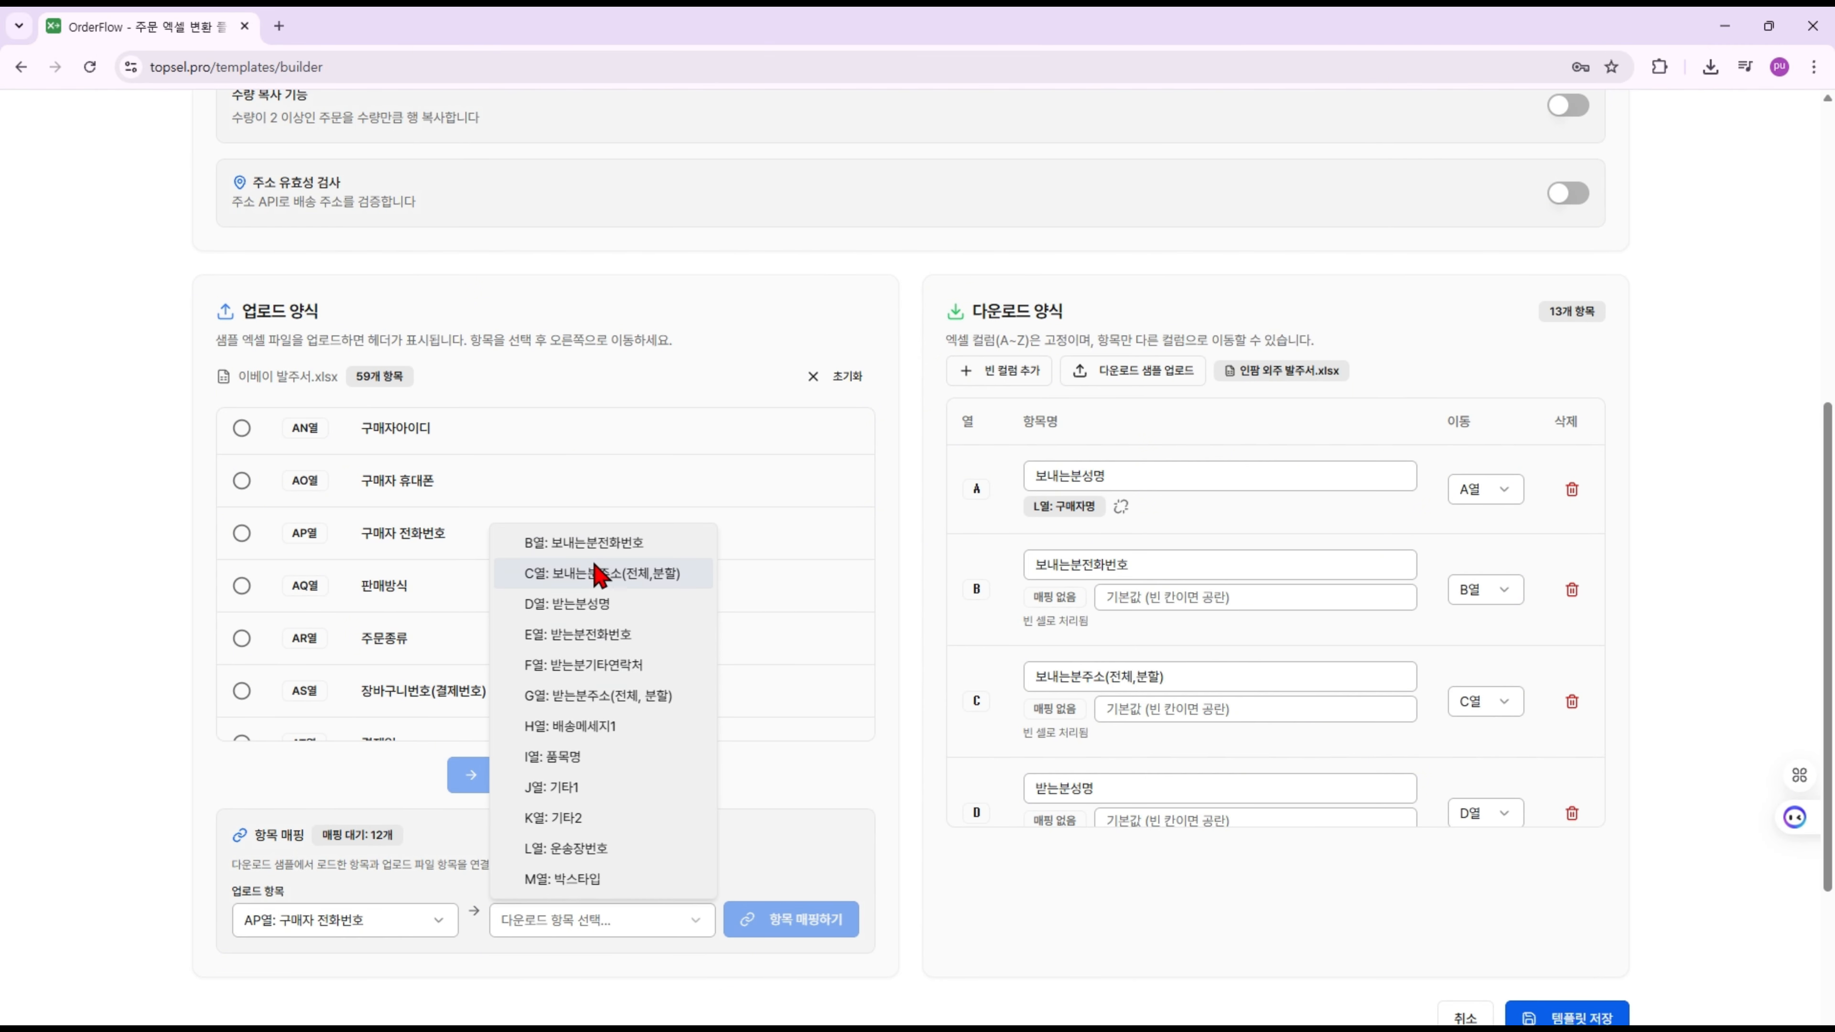
click(571, 542)
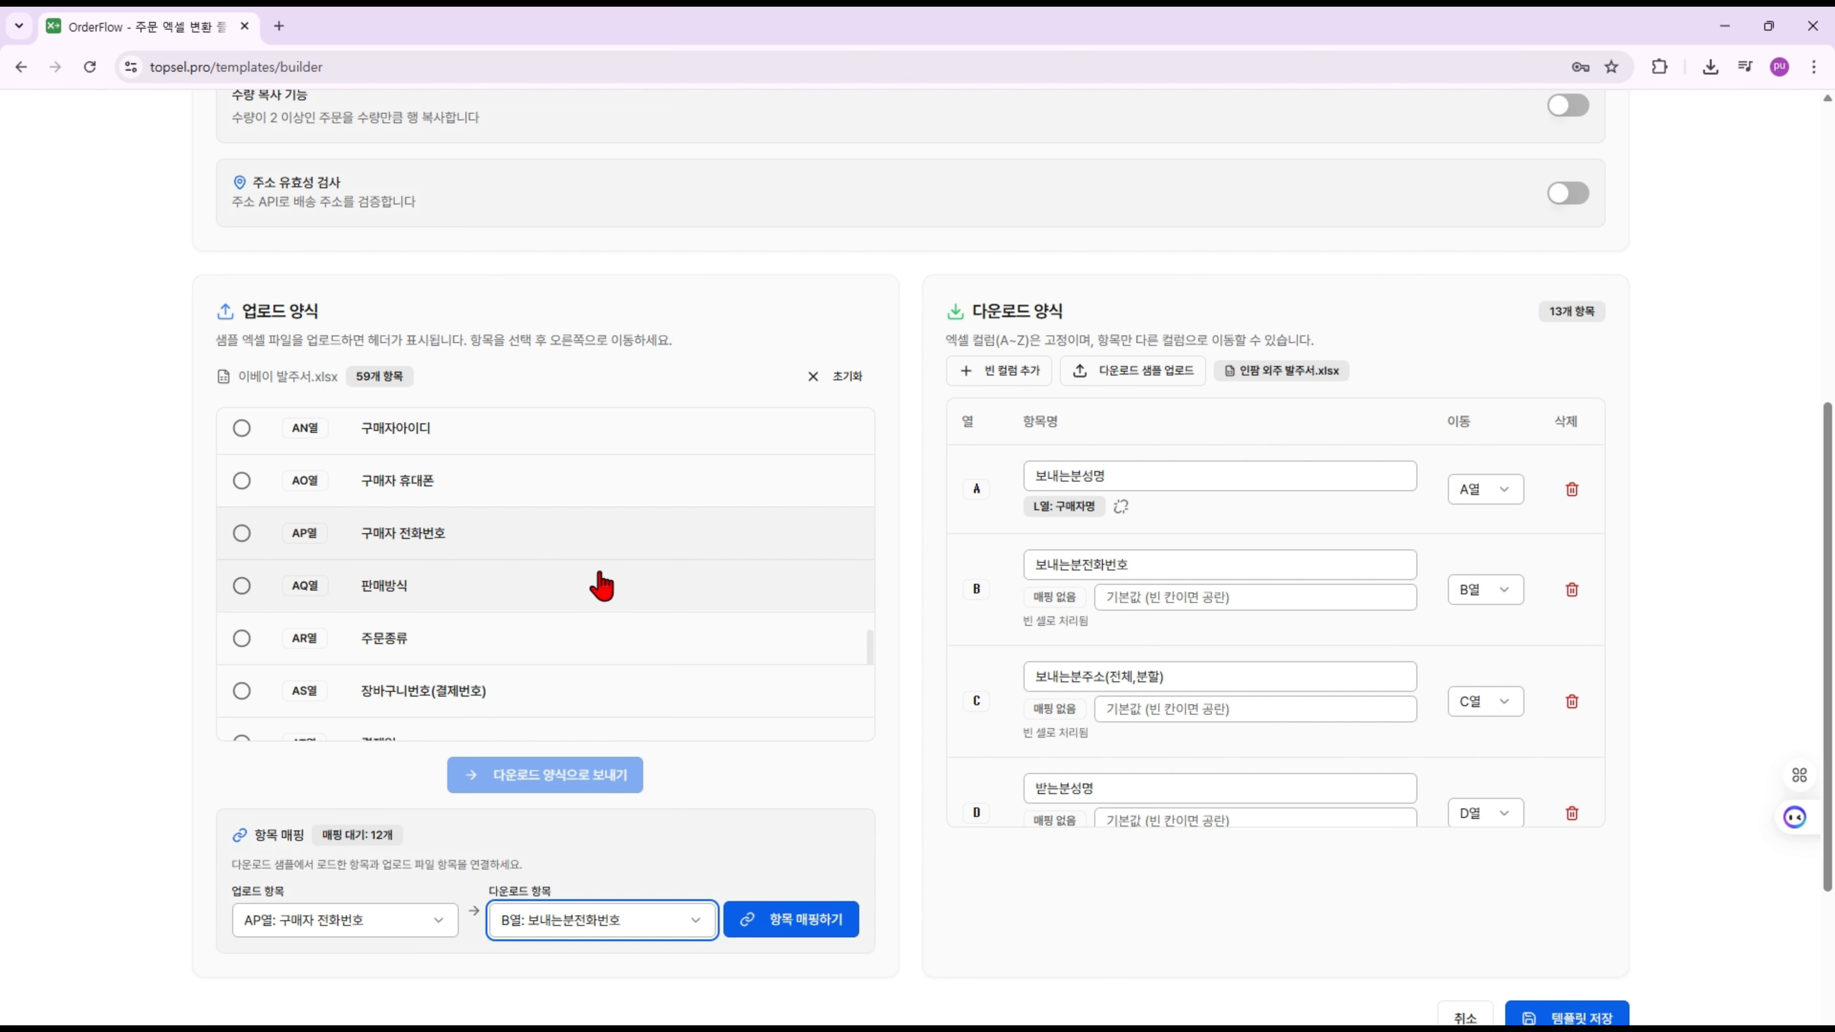
click(809, 922)
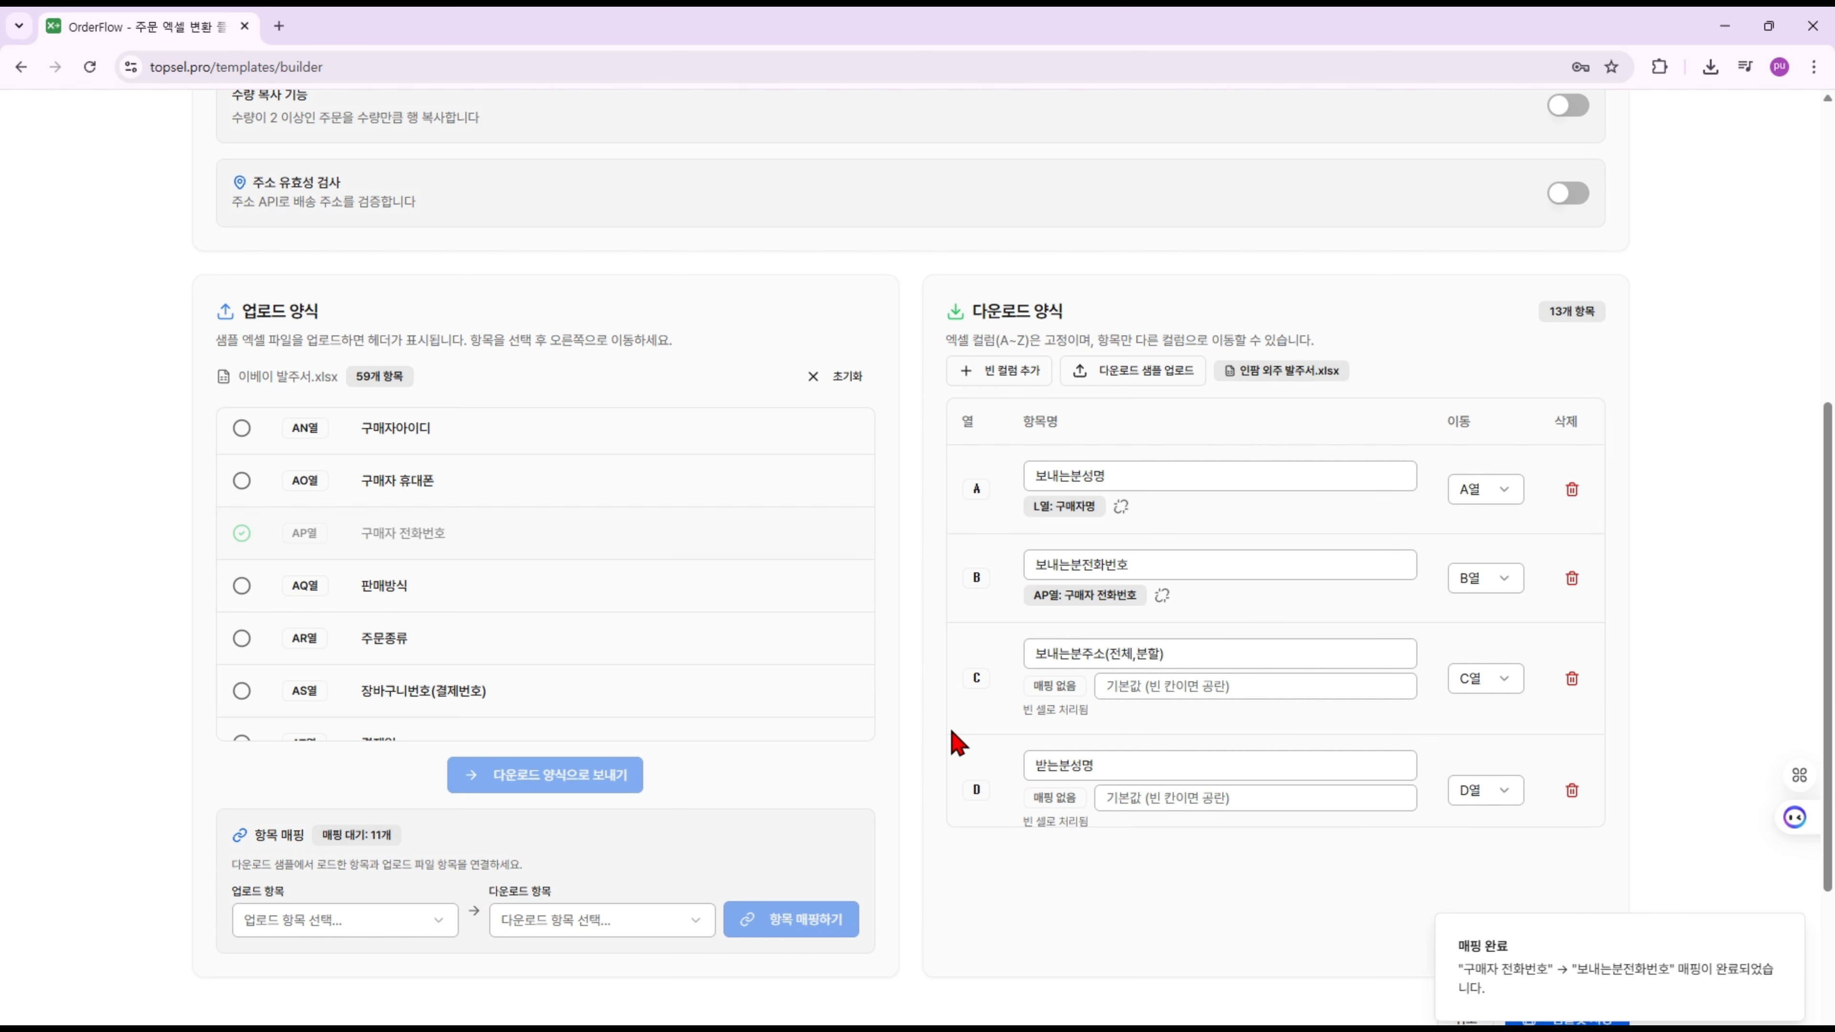
Map the upload item "K열: 수령인명" to the download item "D열: 받는분성명"
scroll(957, 737, down, 1)
click(419, 921)
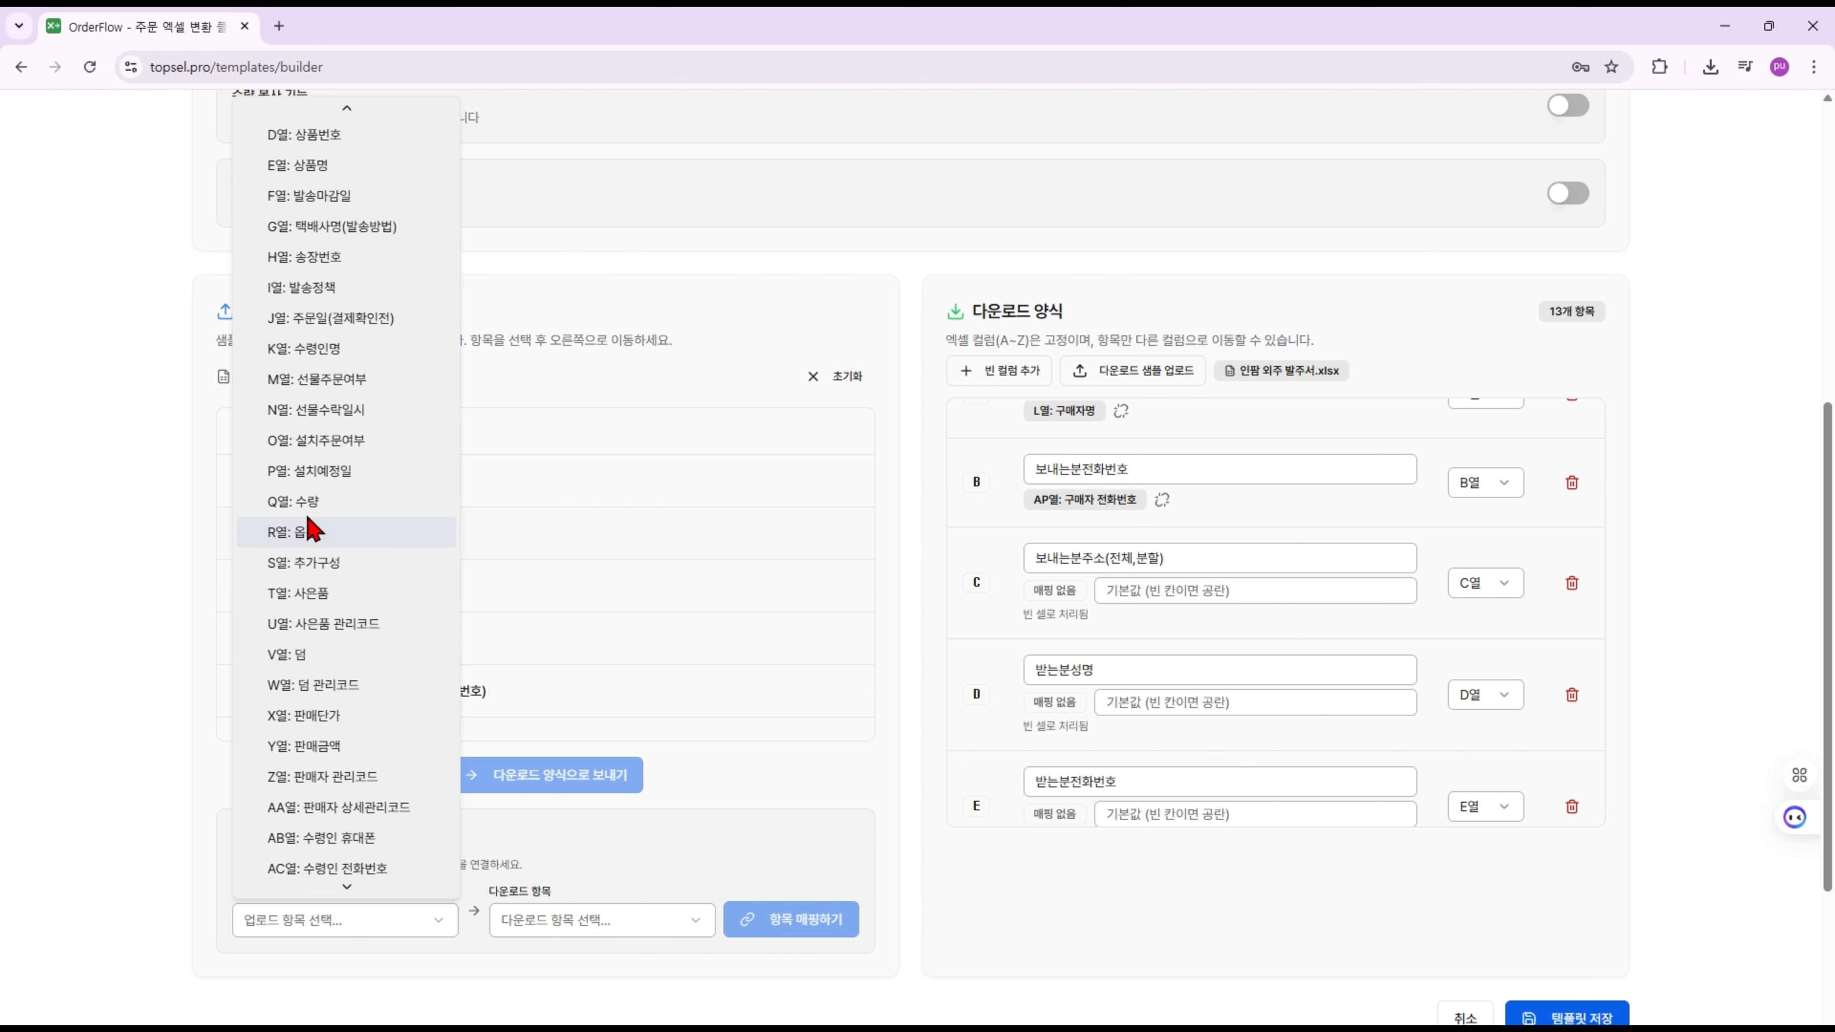
click(321, 351)
click(630, 919)
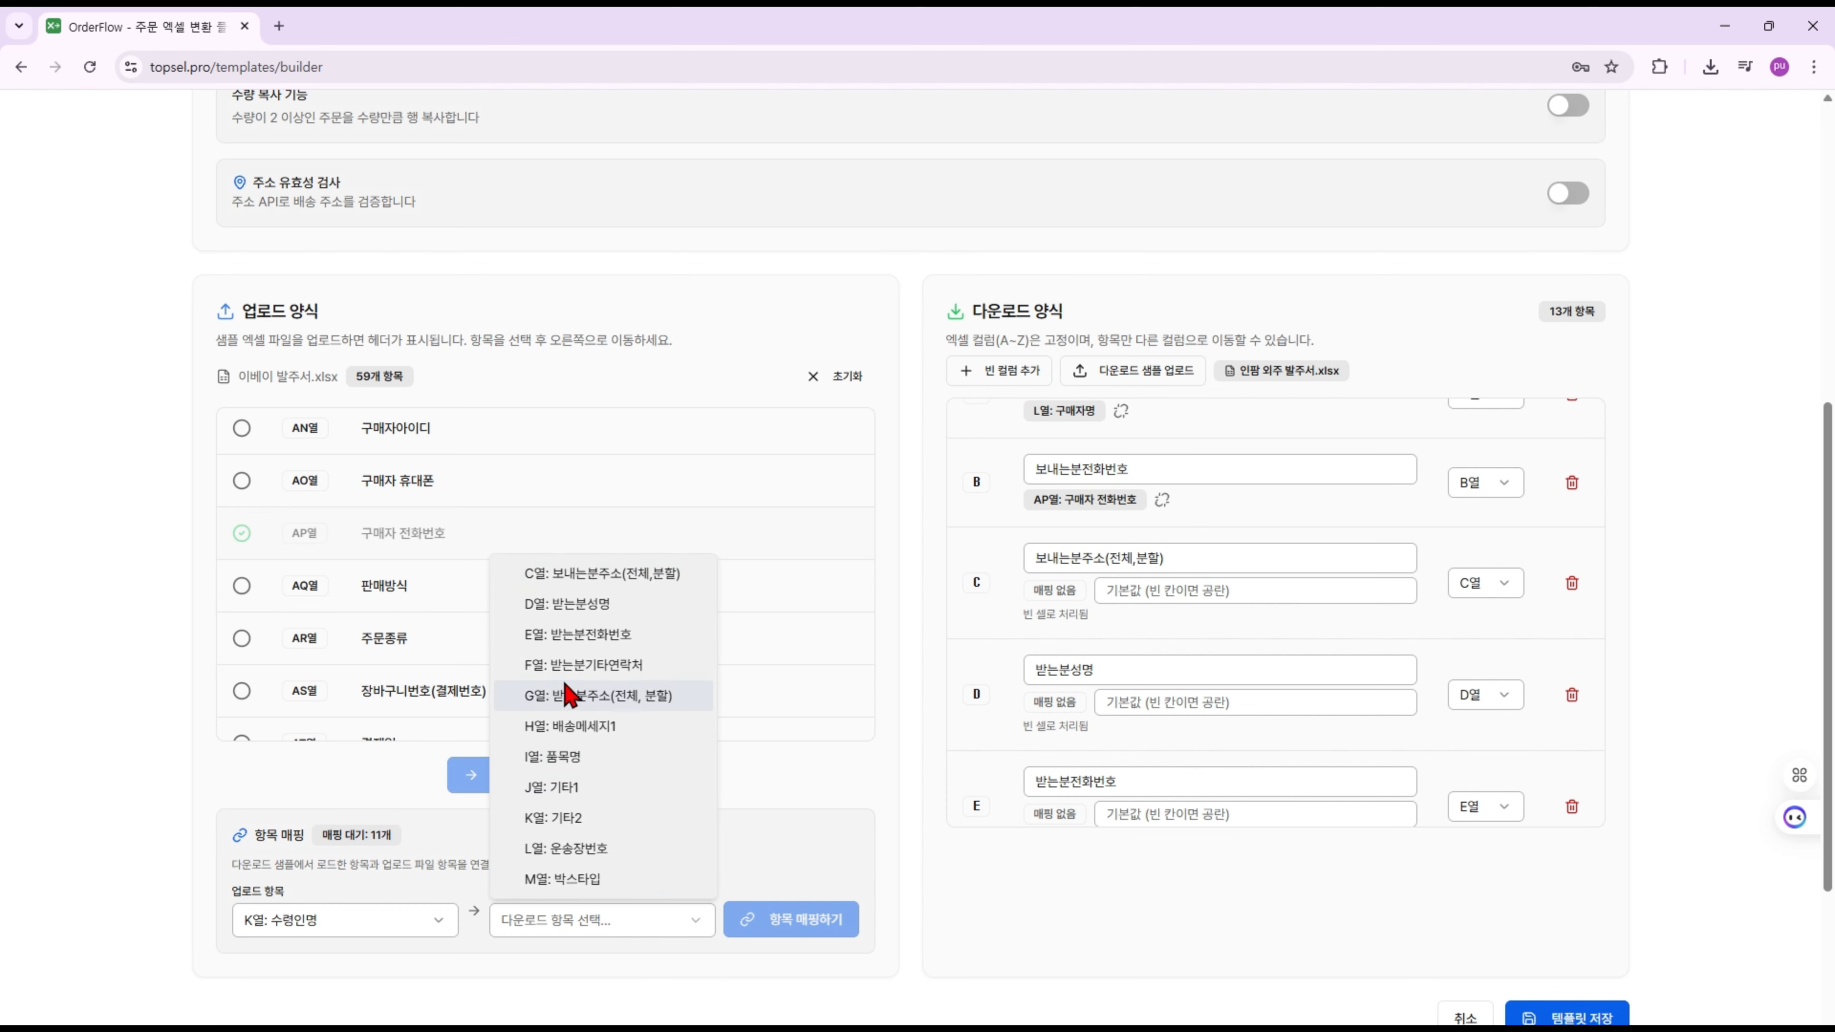
click(571, 604)
click(801, 927)
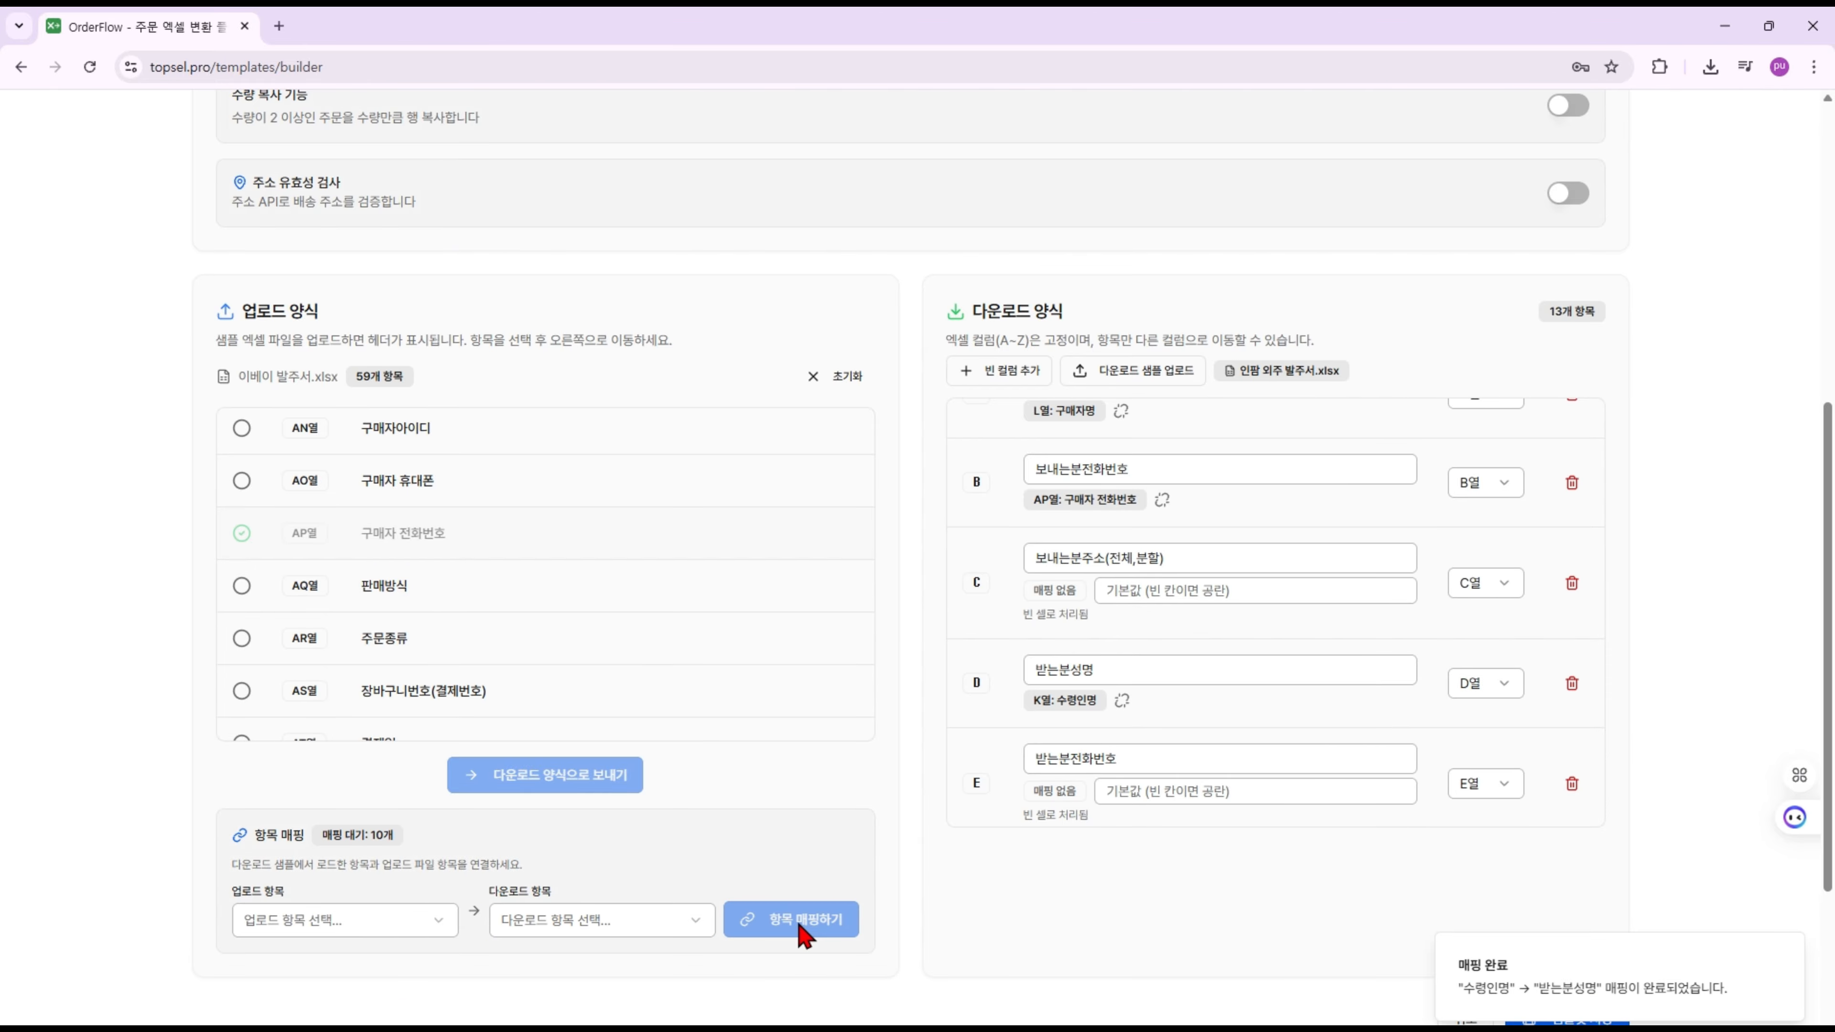
Map the upload item "AC열: 수령인 전화번호" to the download item "E열: 받는분전화번호"
click(349, 924)
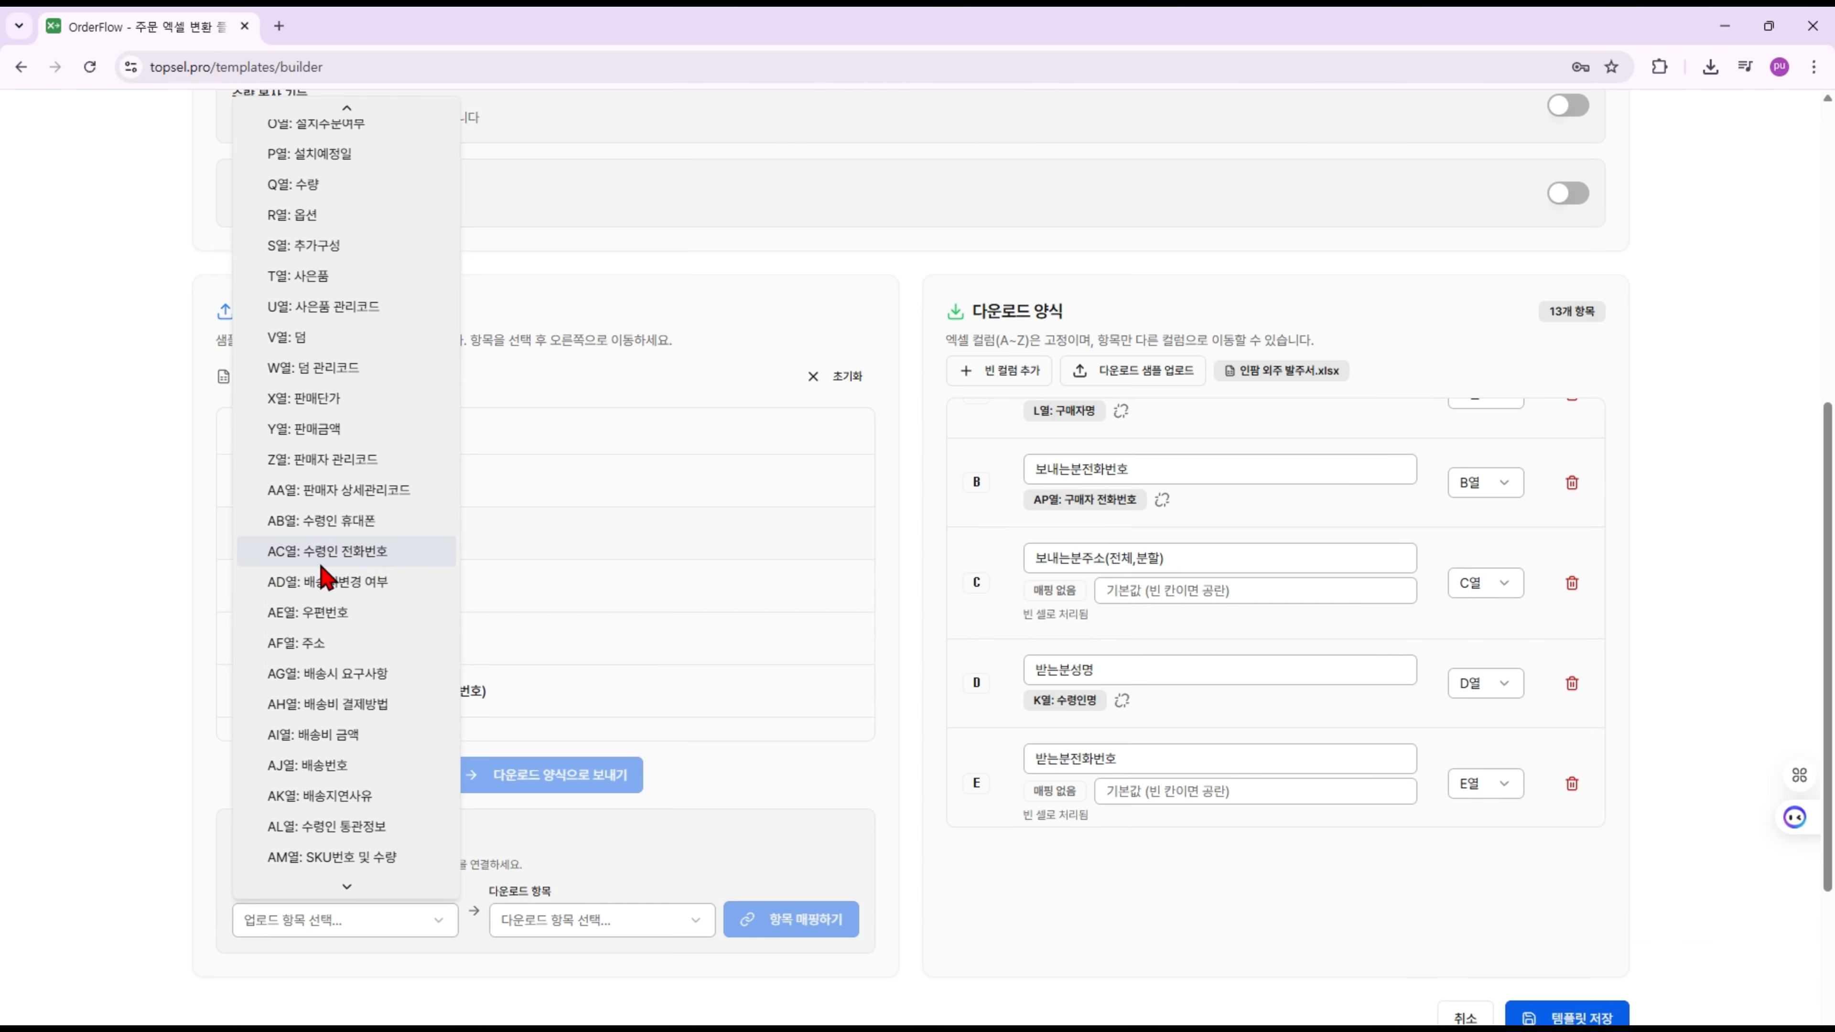
click(329, 555)
click(600, 921)
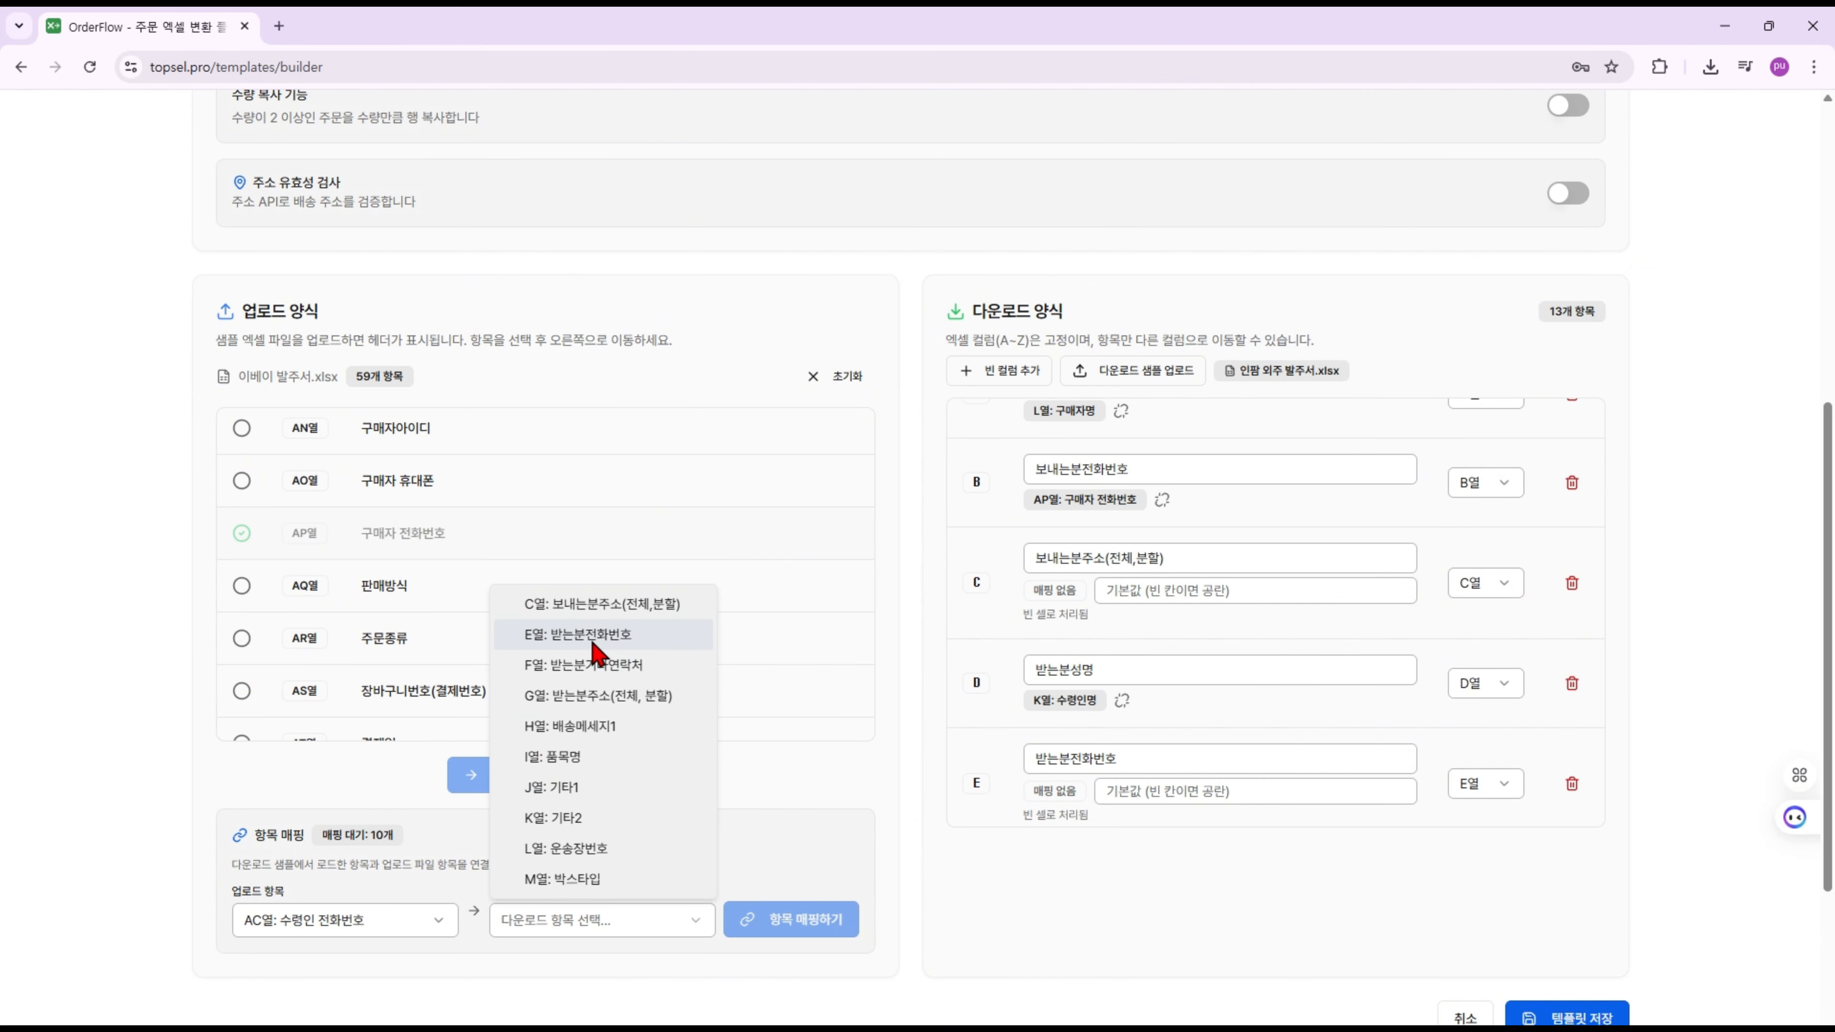
click(575, 635)
click(804, 925)
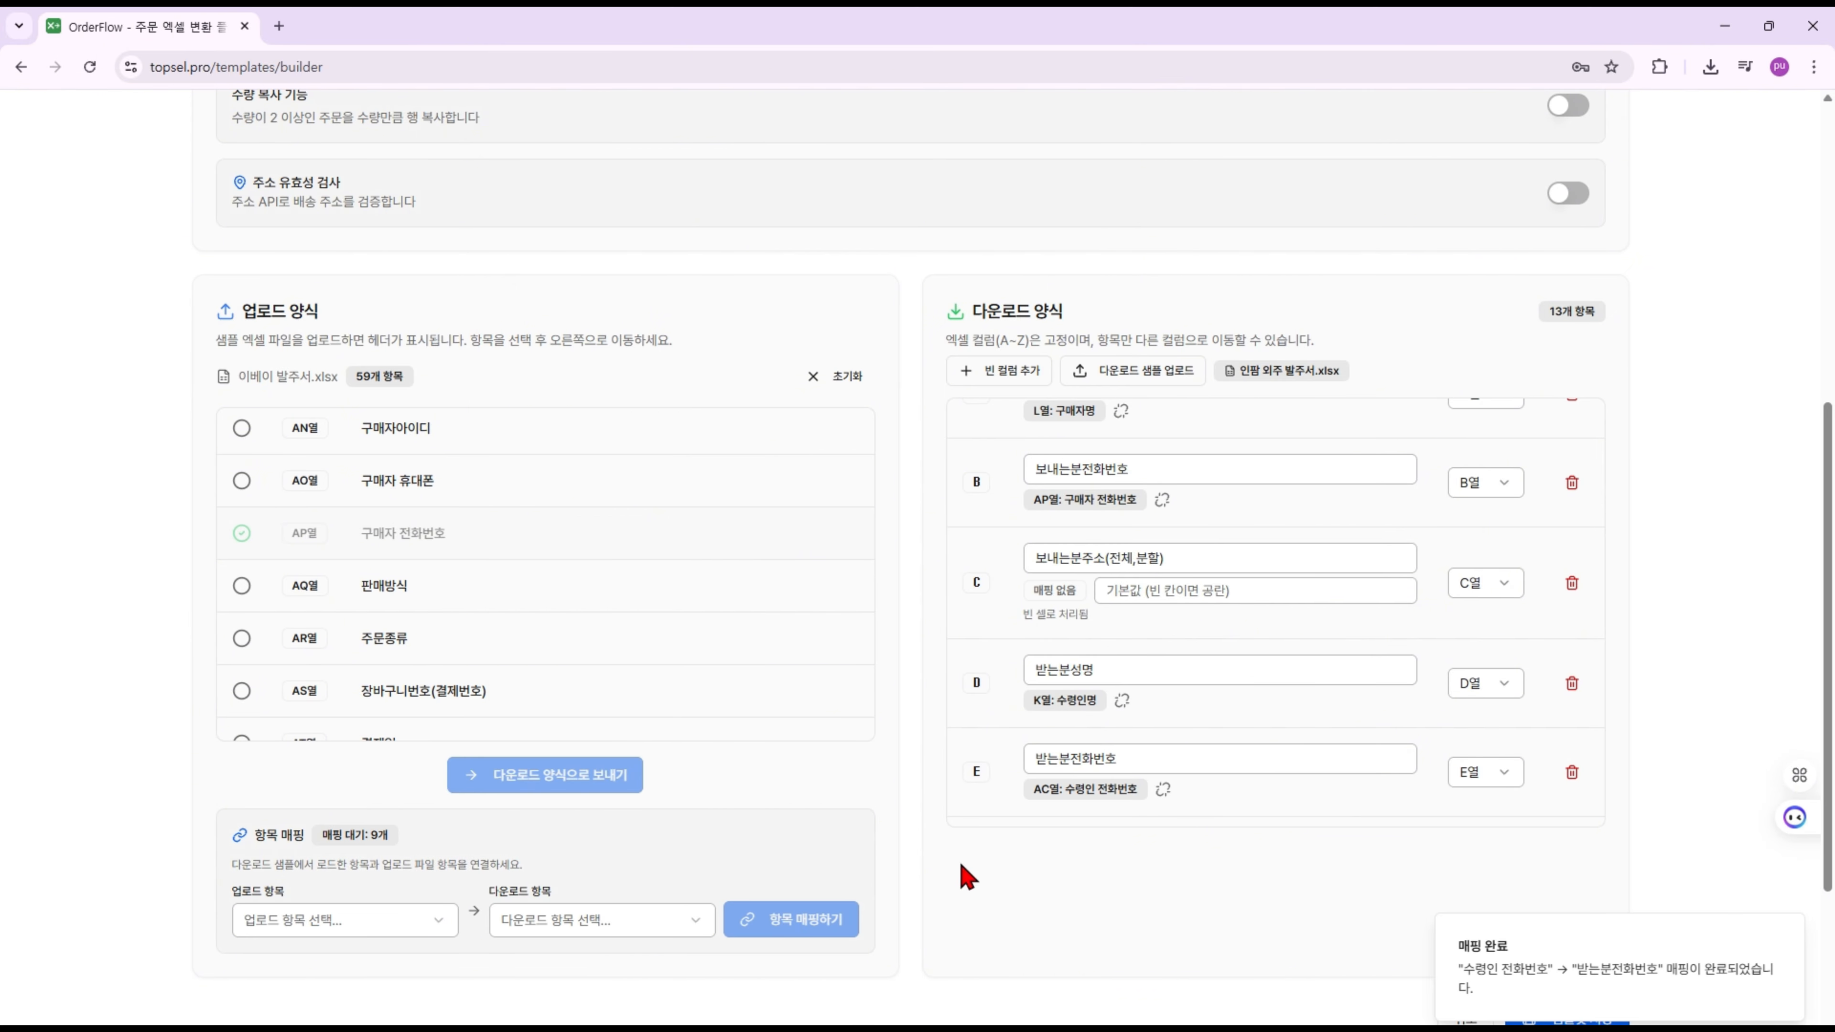
Remove the mapping from download column A, 보내는분성명, and set its default value to 탑셀러(주)
scroll(1138, 688, down, 4)
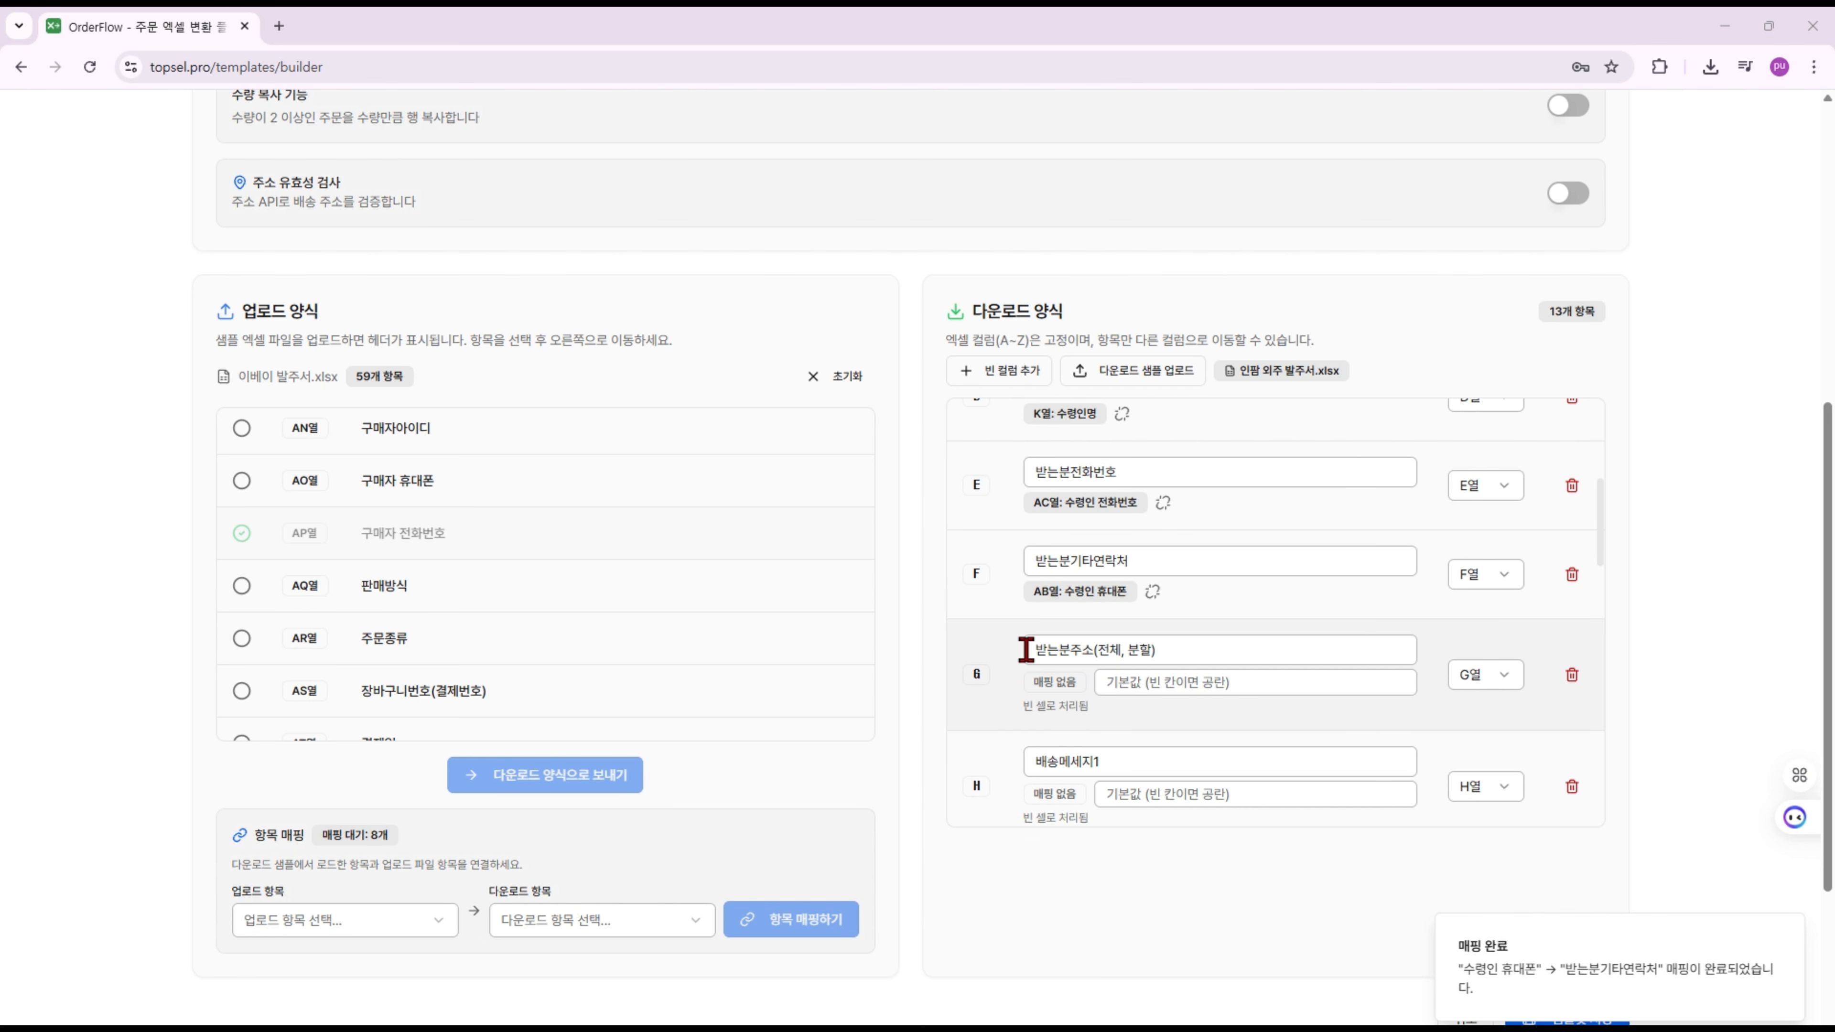
scroll(1155, 650, up, 3)
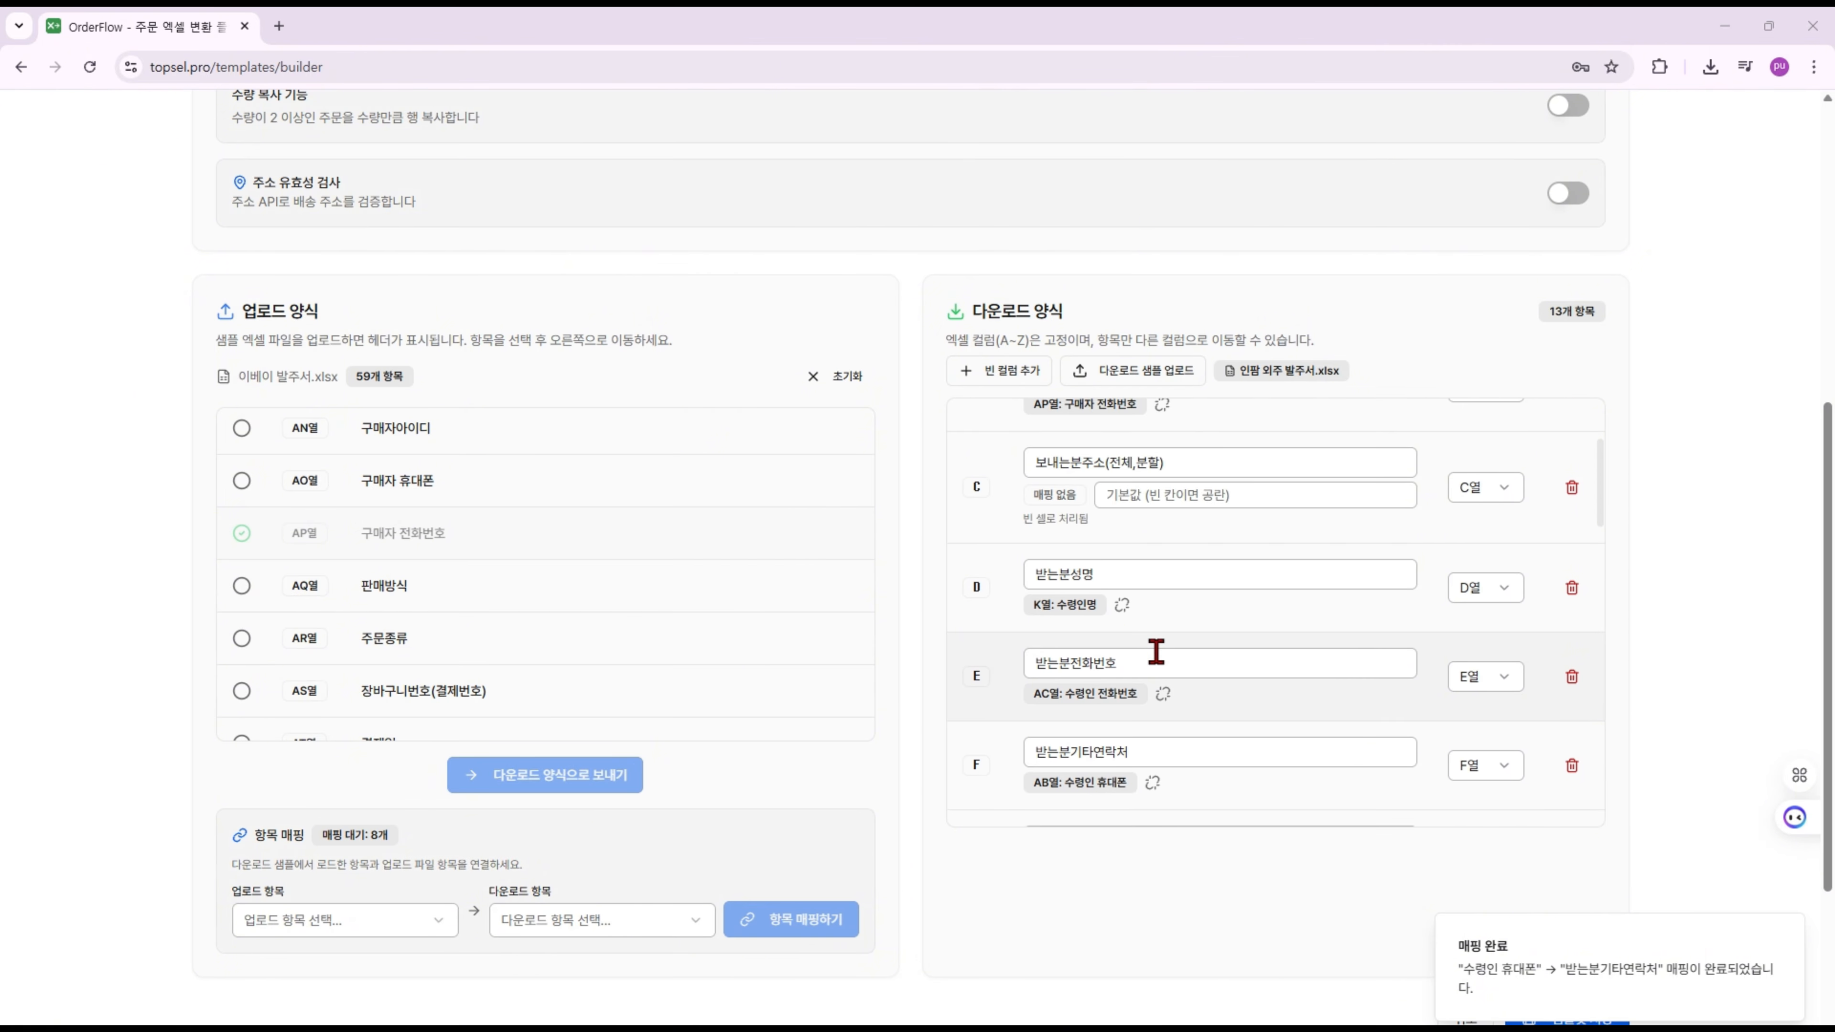
scroll(1156, 651, up, 3)
scroll(1159, 648, up, 2)
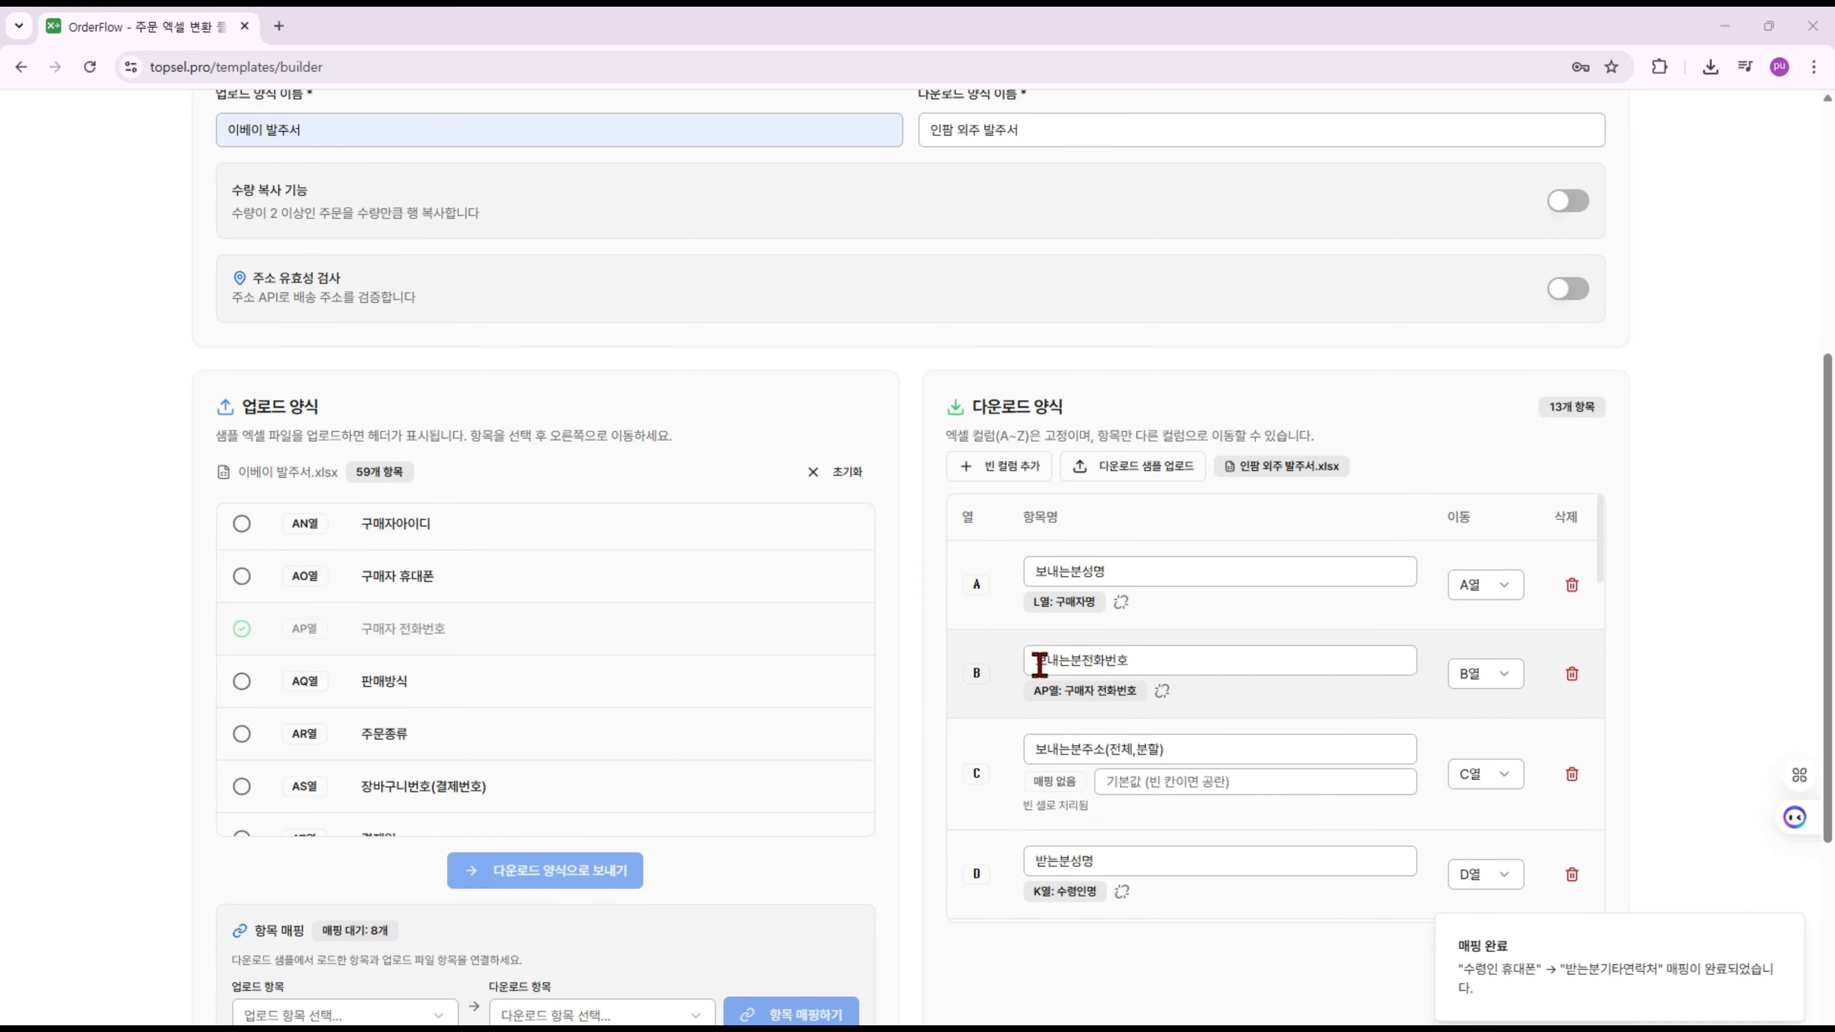
click(1121, 603)
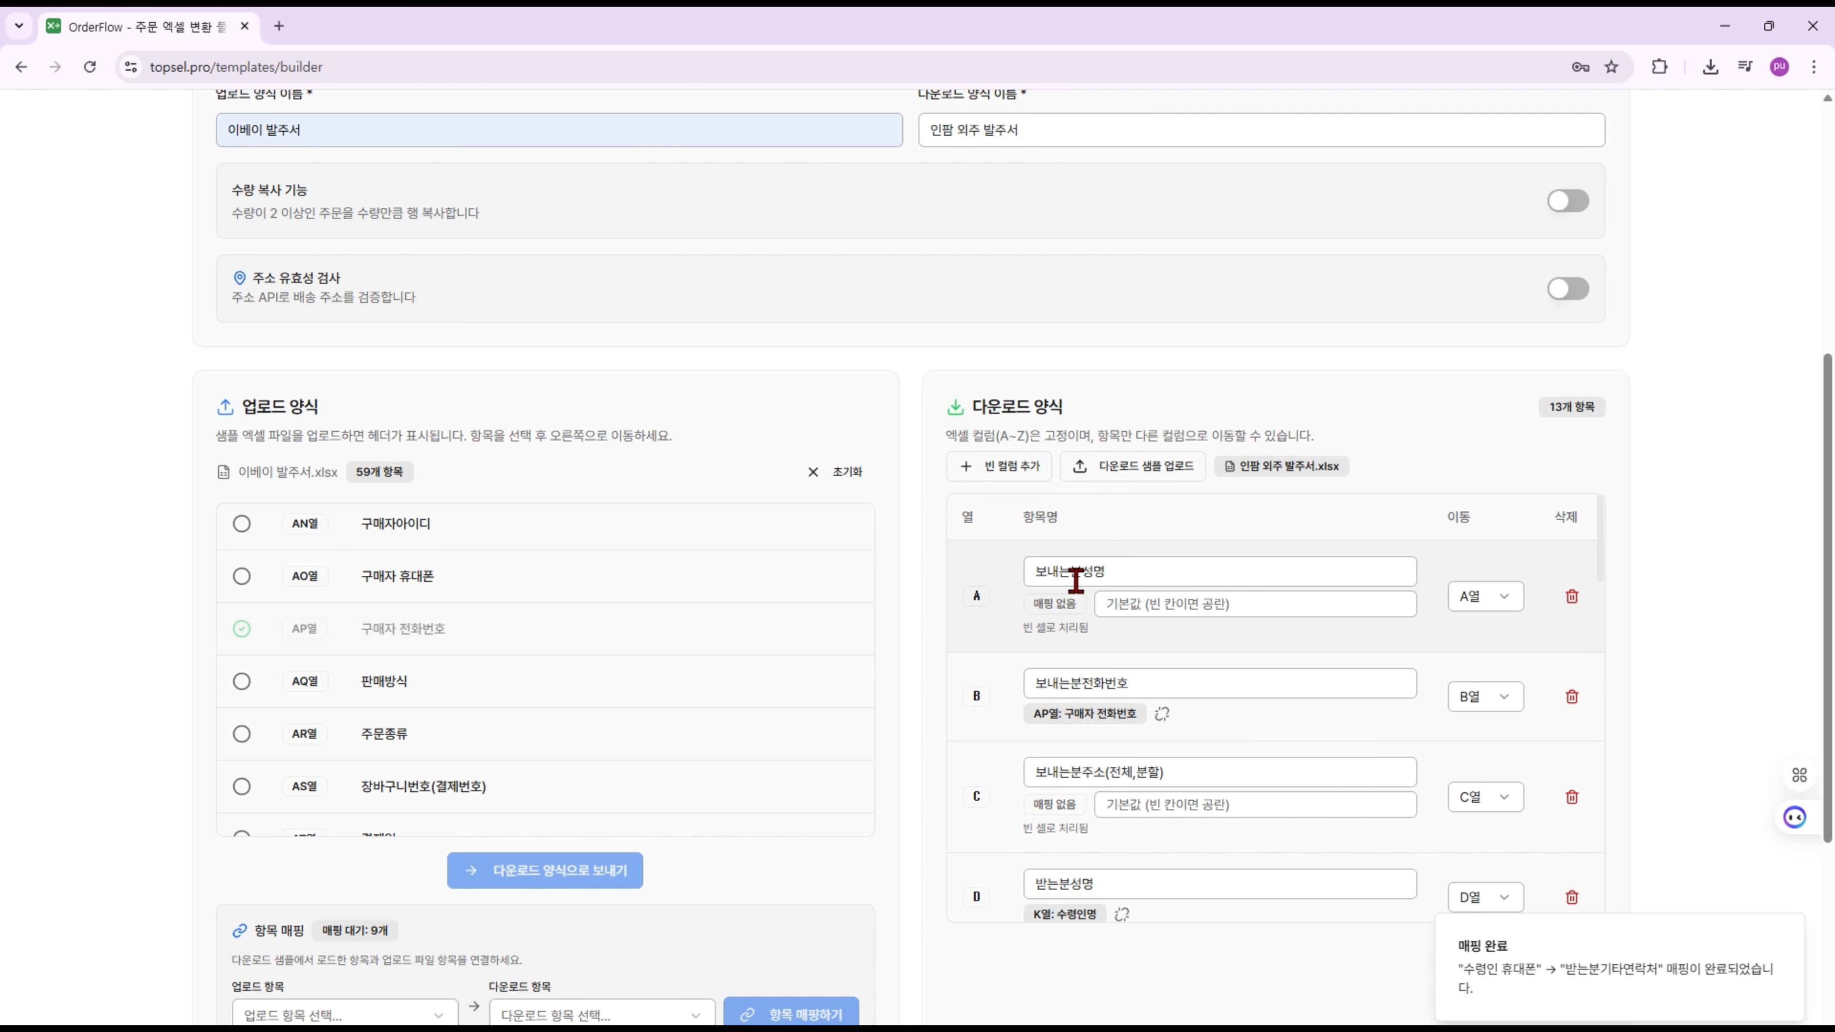
click(1141, 604)
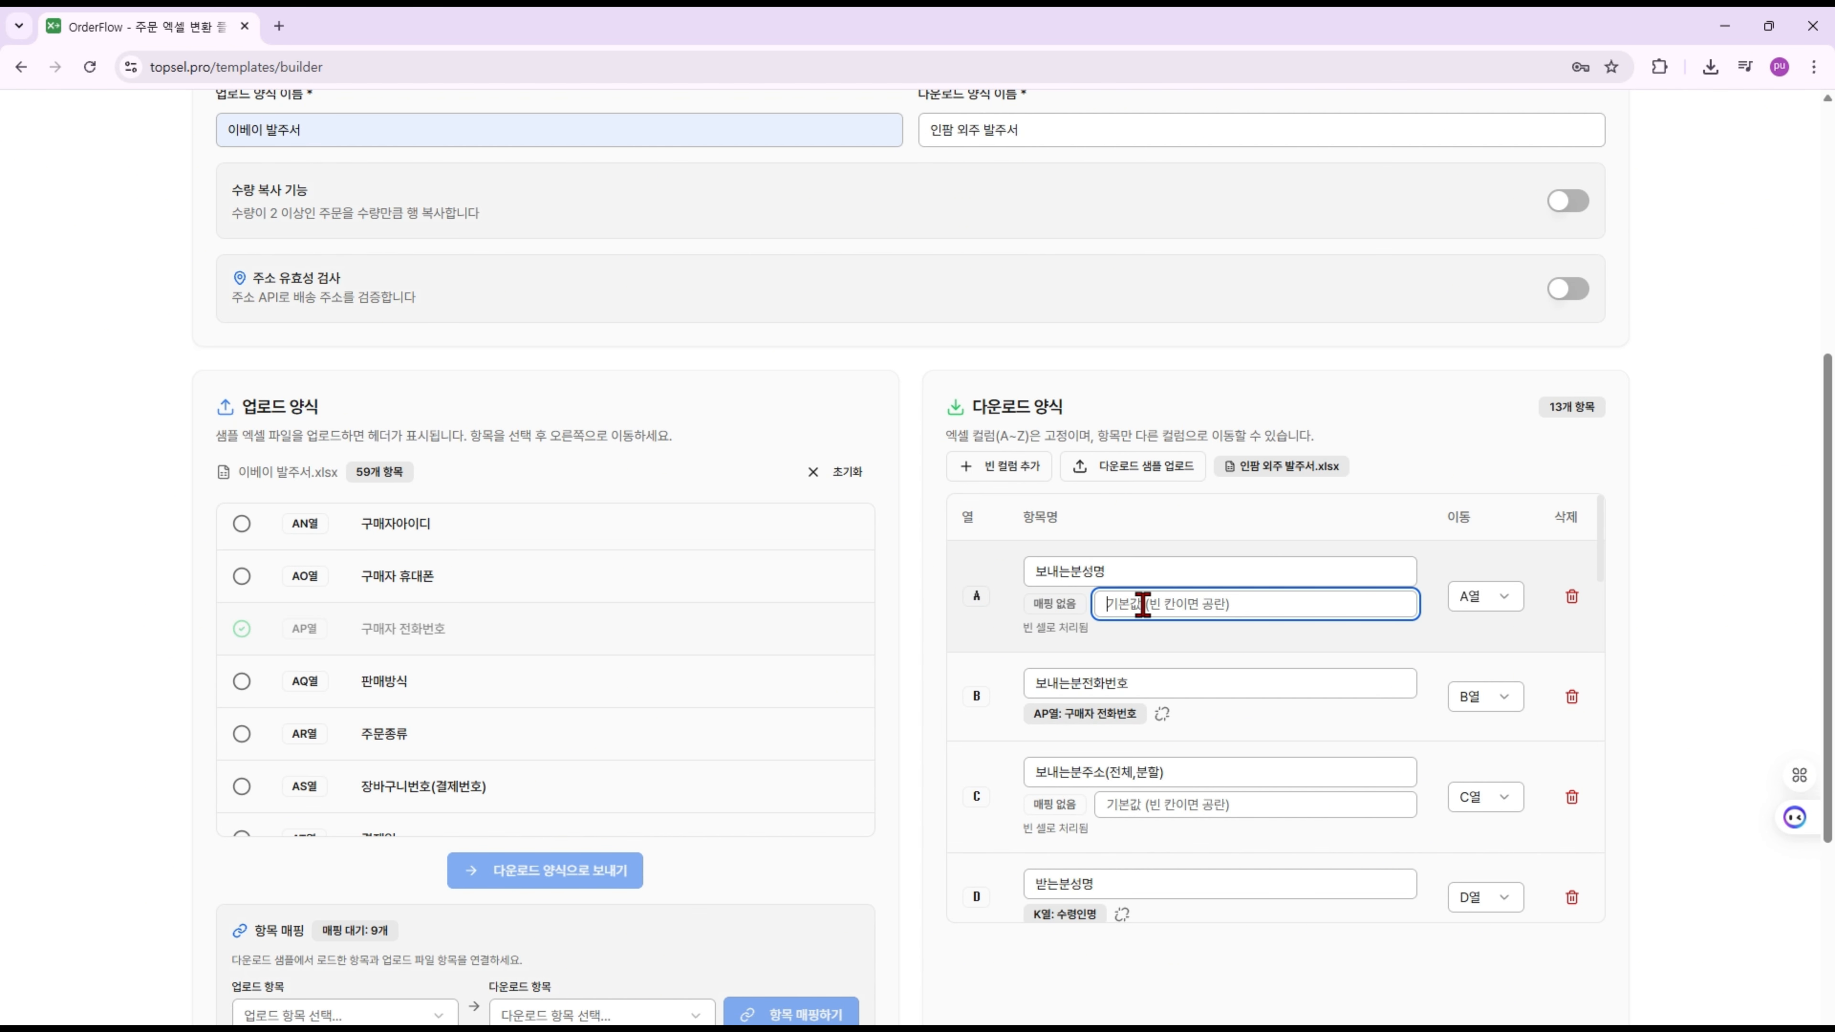
text(ㅌ)
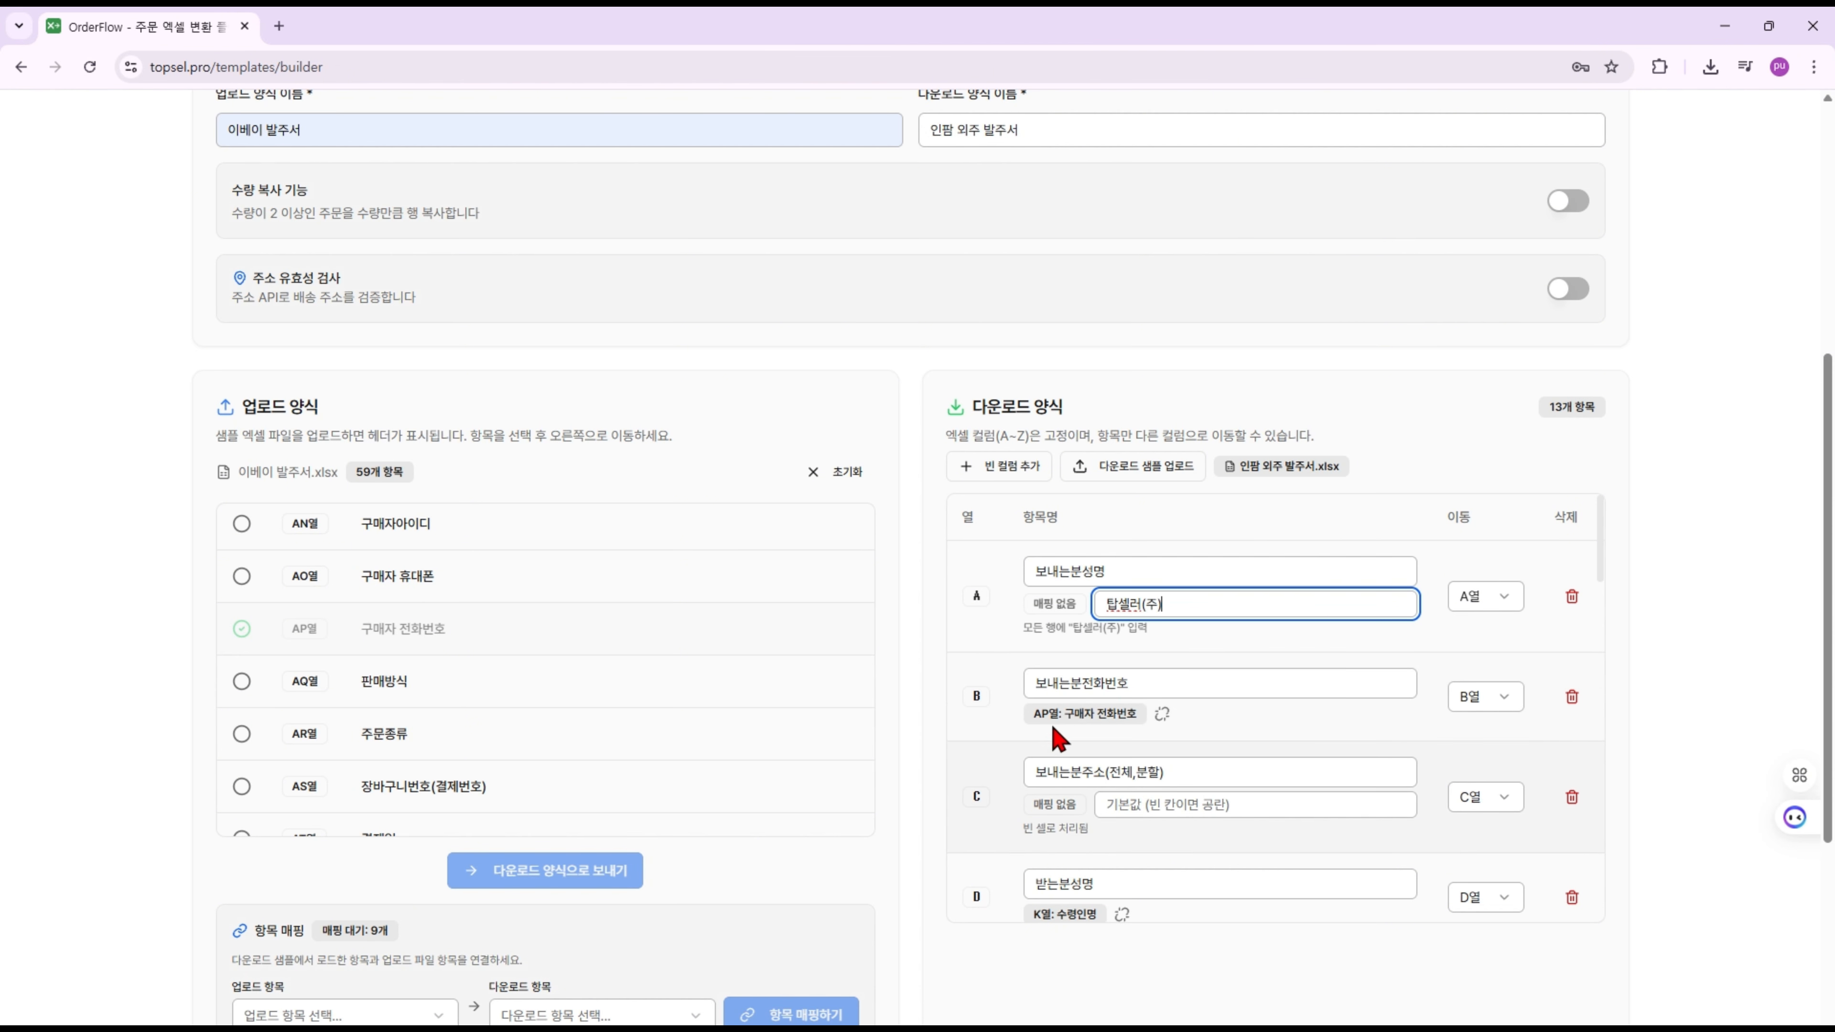
Remove the mapping from download column B, 보내는분전화번호, and enter the sender's phone number as its default value
click(1161, 714)
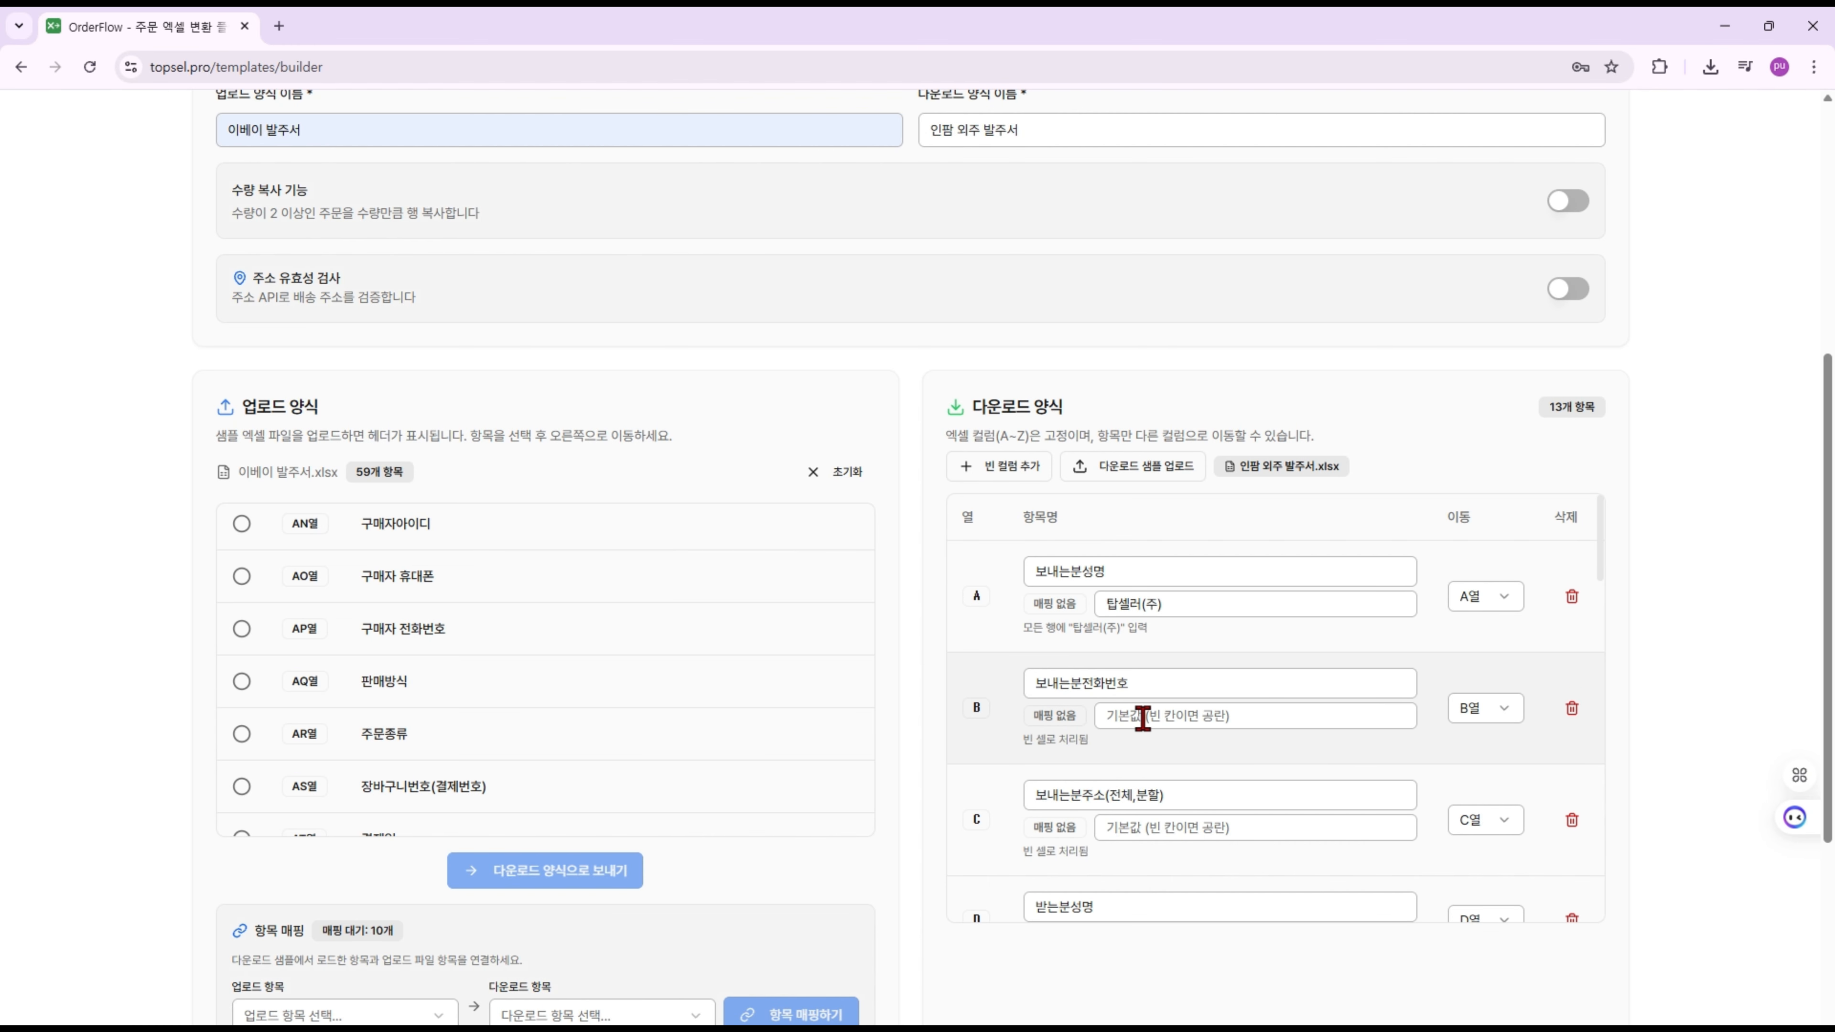
click(1142, 715)
text(010-1234-5678)
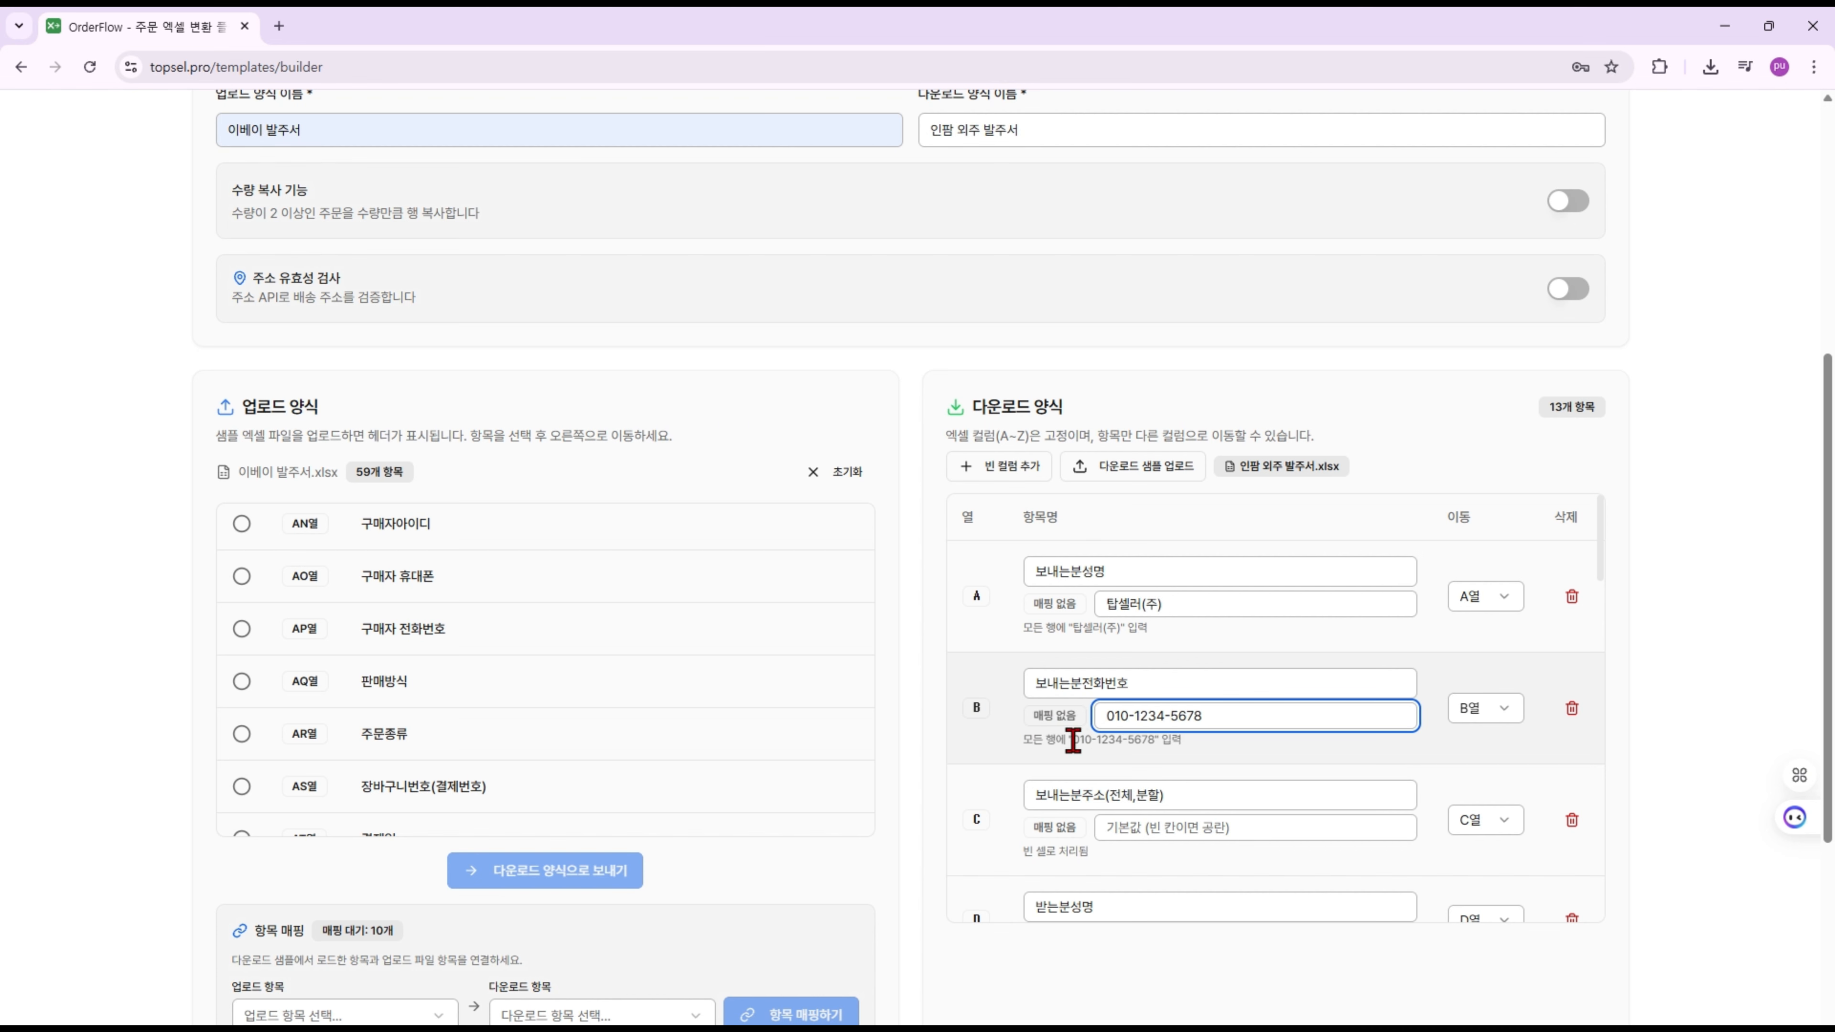
scroll(1047, 745, down, 1)
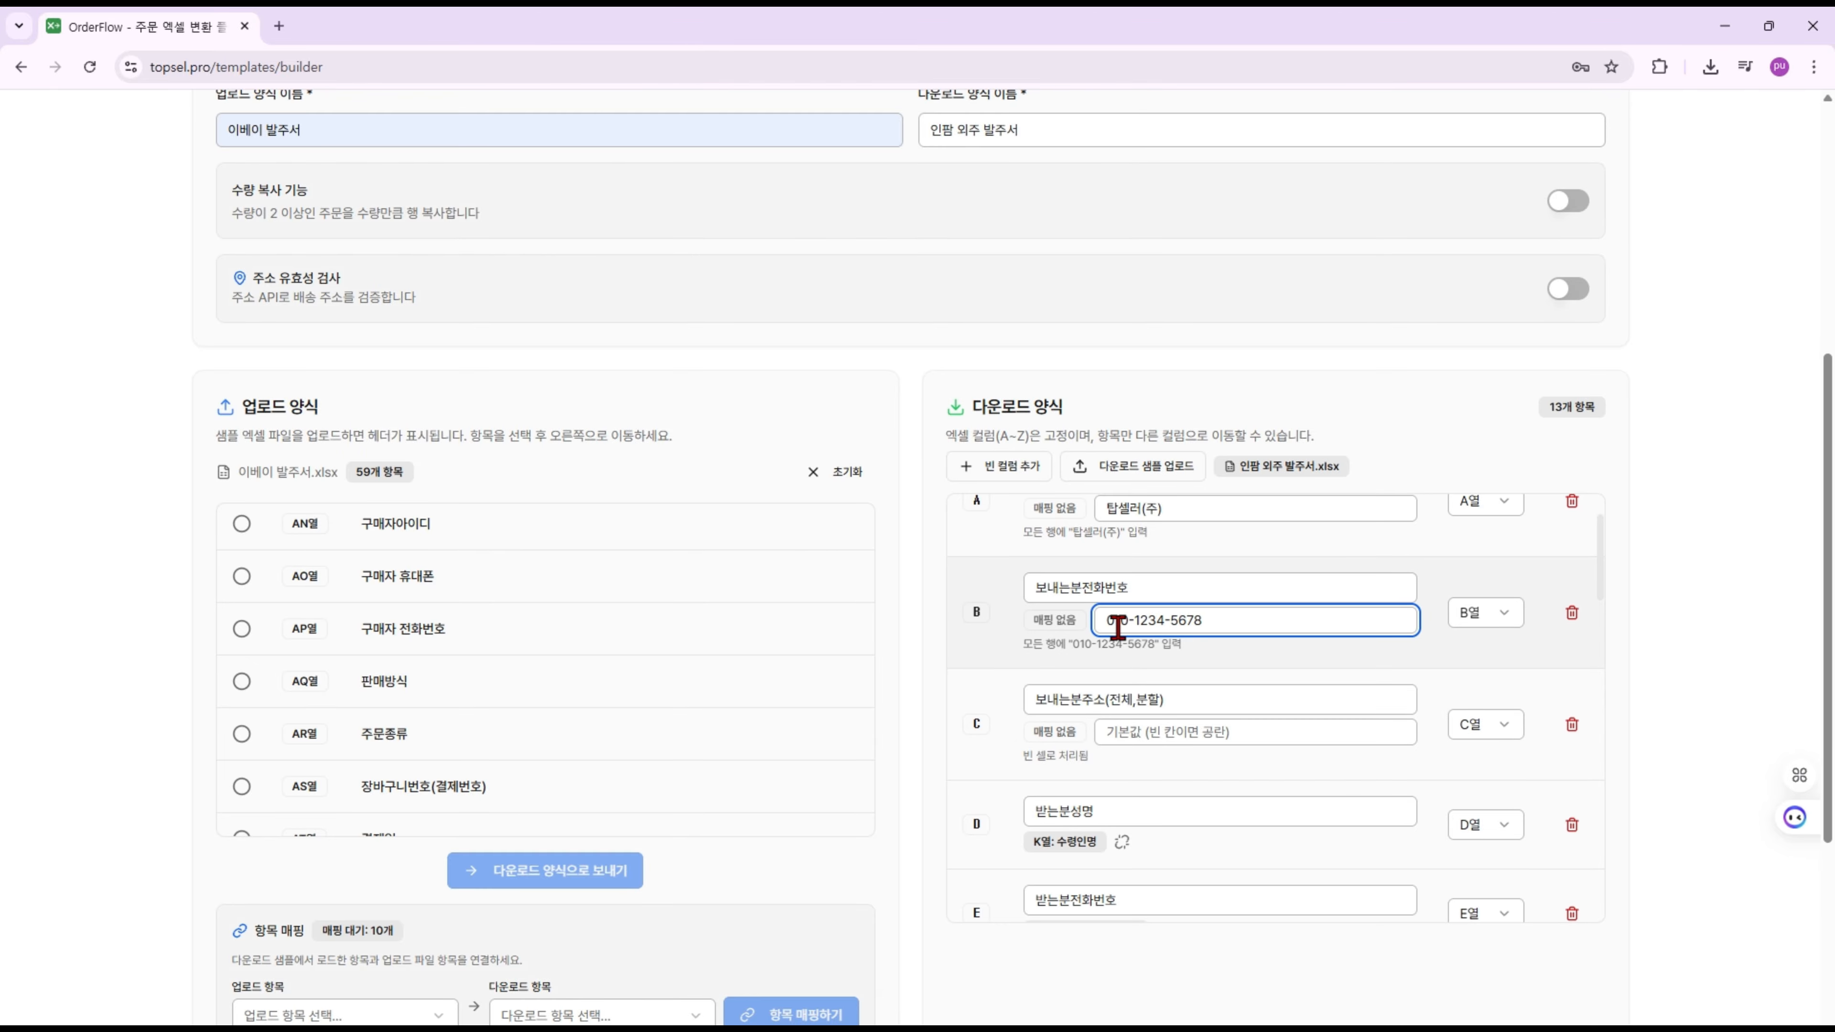
scroll(1008, 690, up, 1)
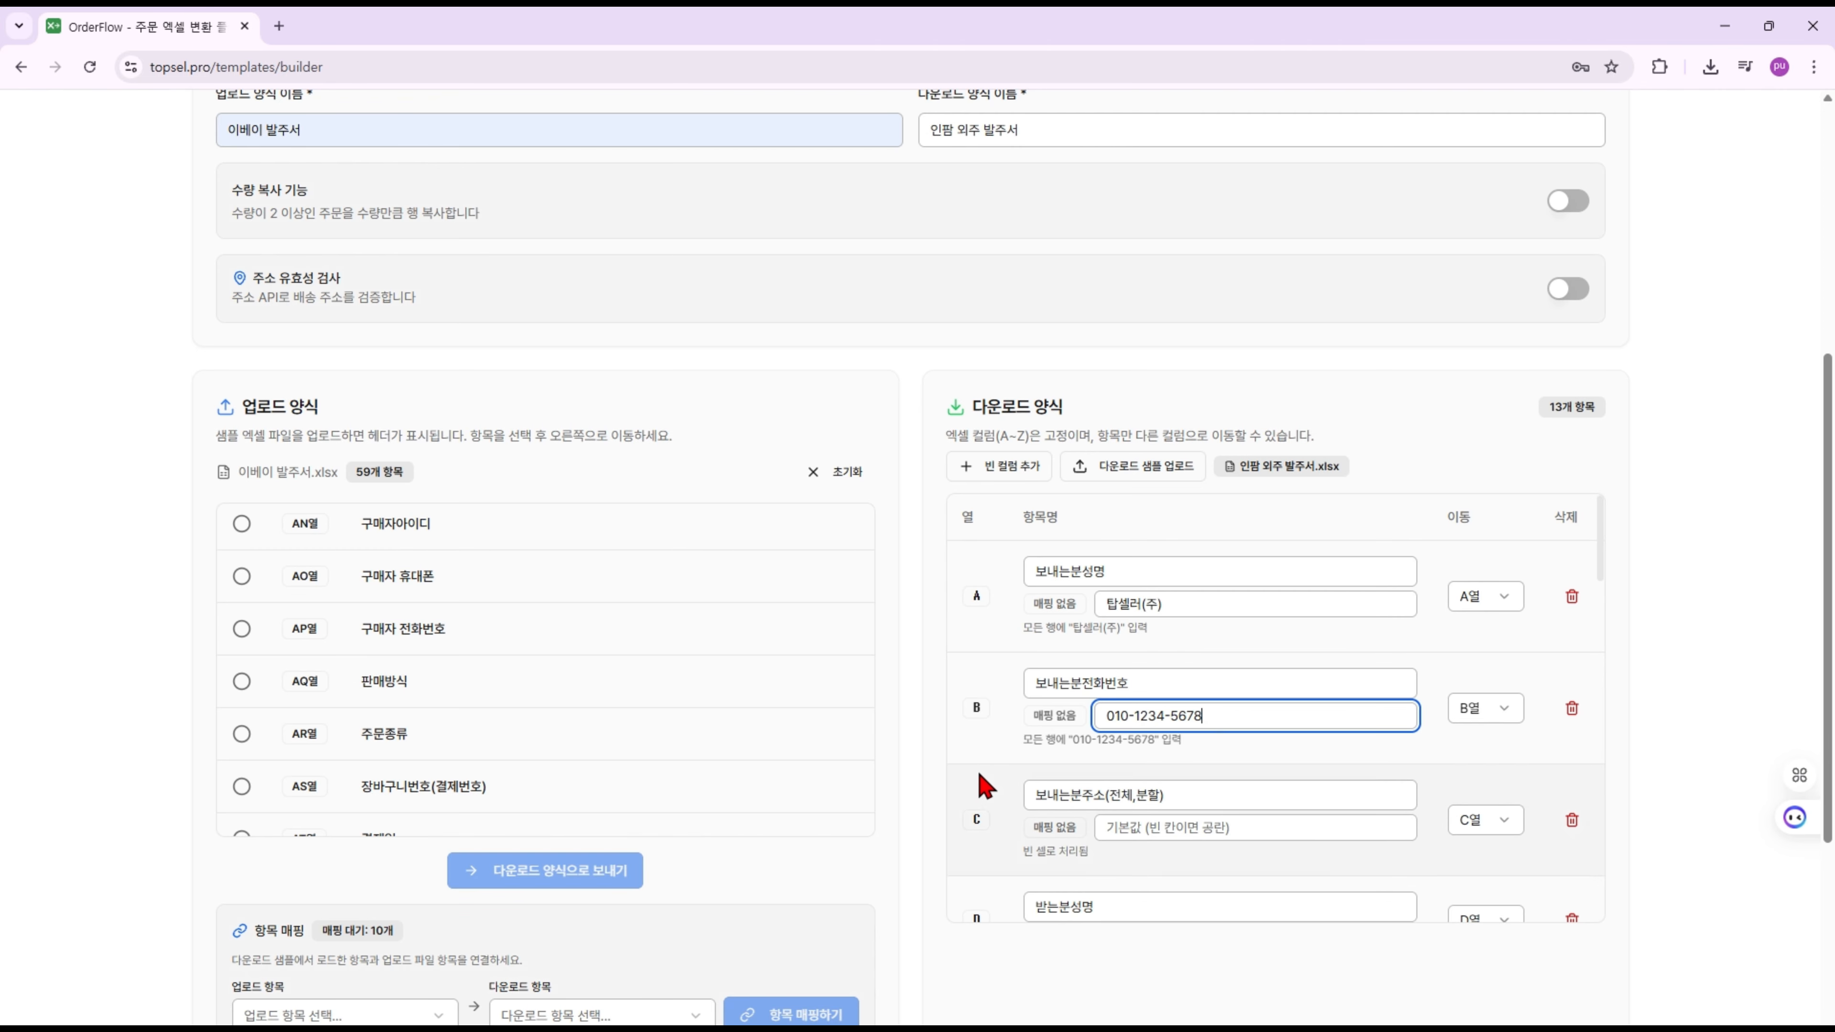
Enable address validation (주소 유효성 검사) for the template and choose "AF열: 주소" as the address column
scroll(975, 784, down, 3)
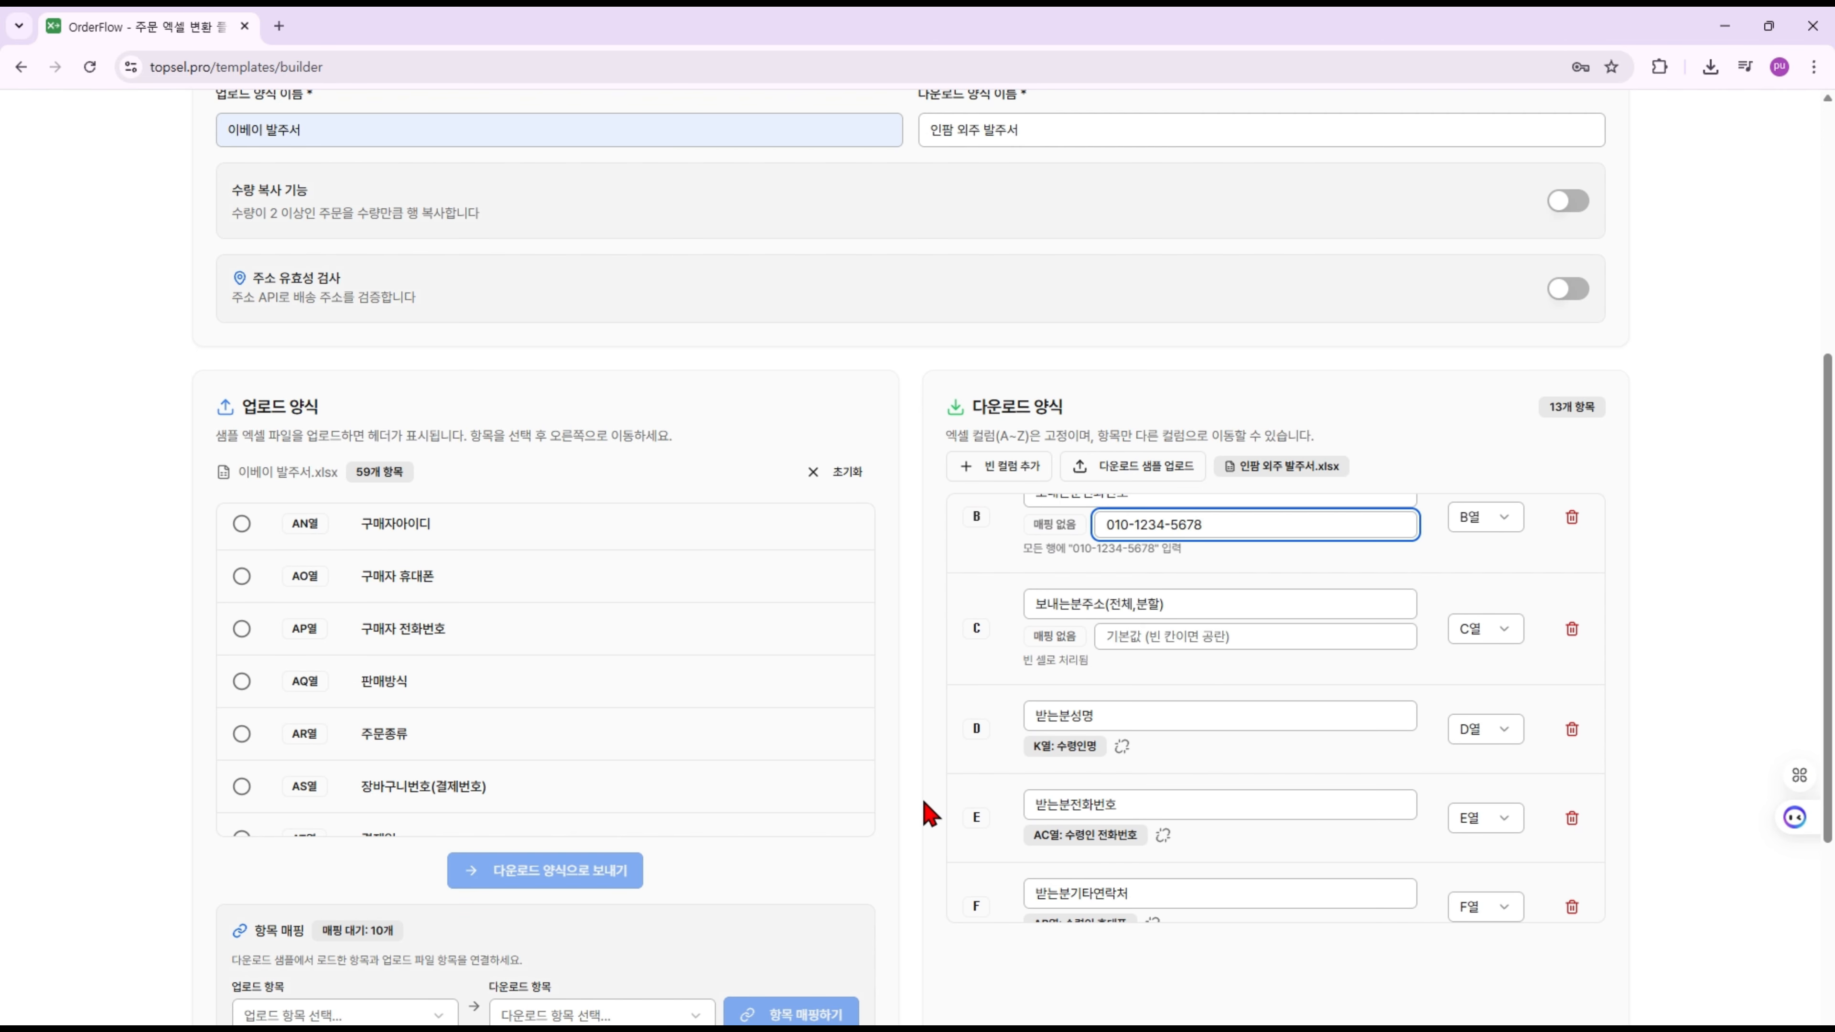
scroll(860, 820, down, 3)
scroll(868, 819, up, 7)
scroll(917, 821, up, 1)
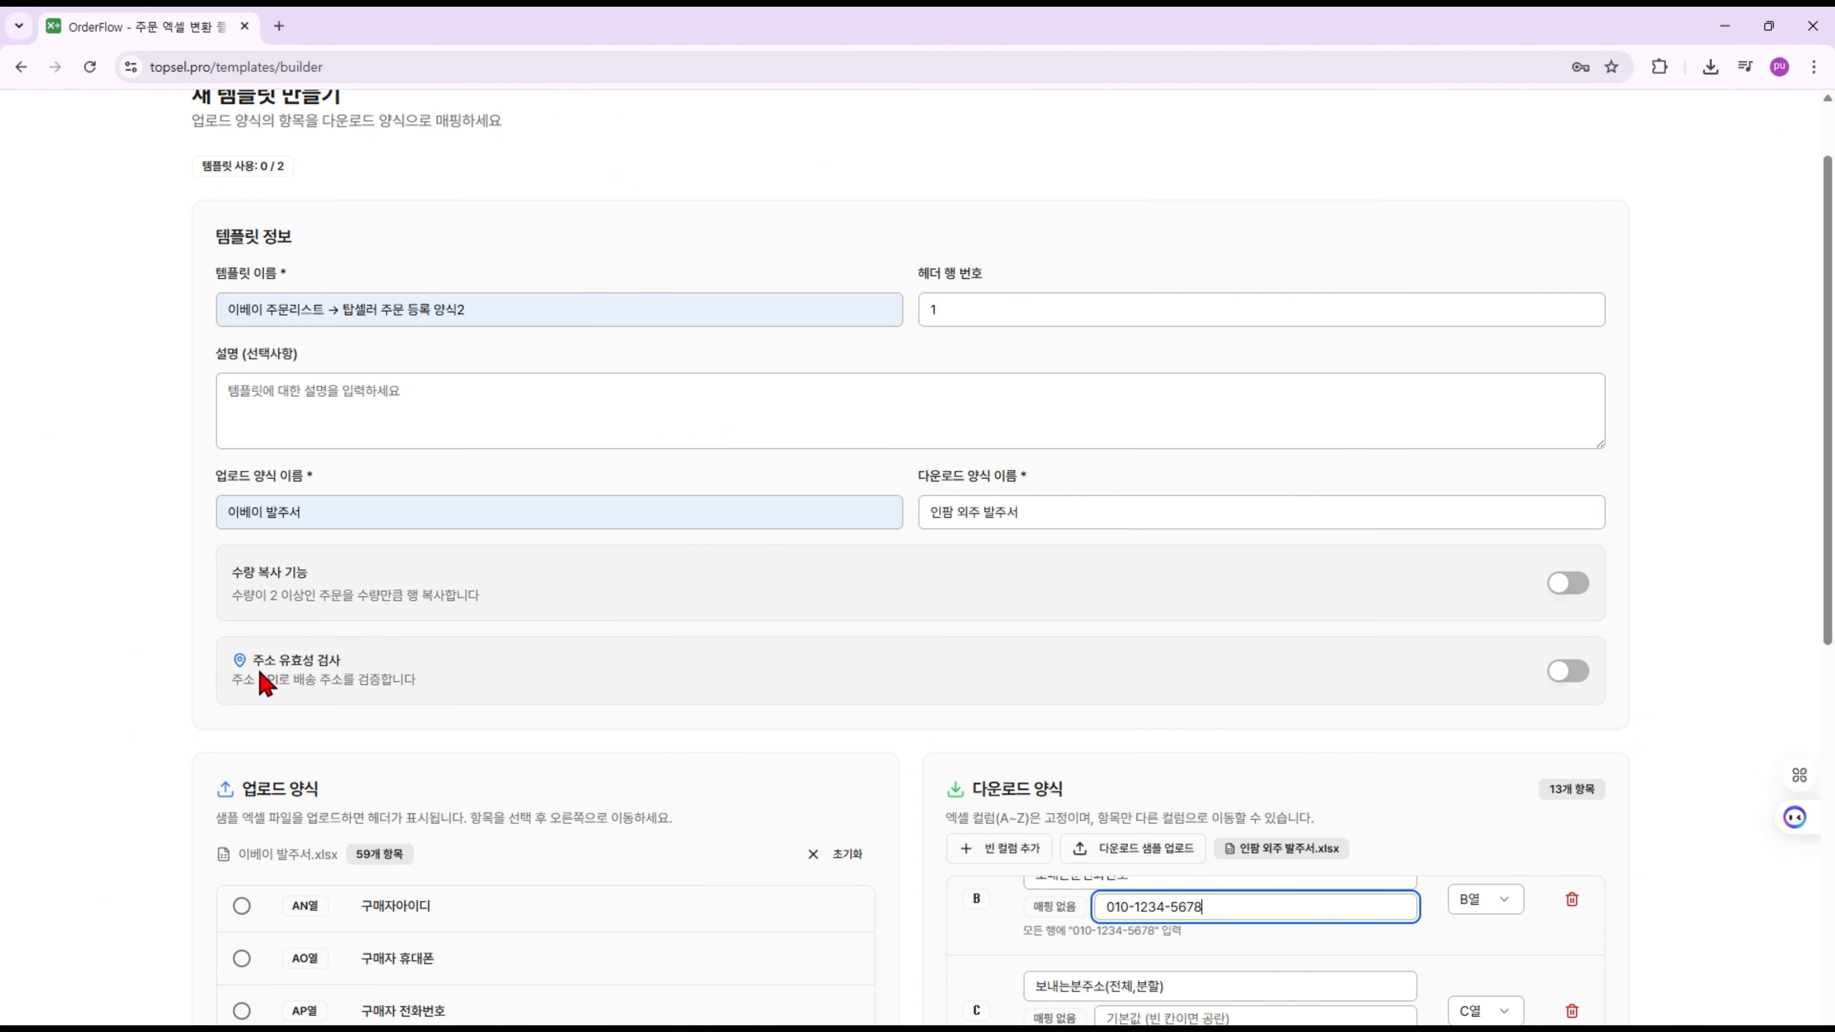
click(1568, 671)
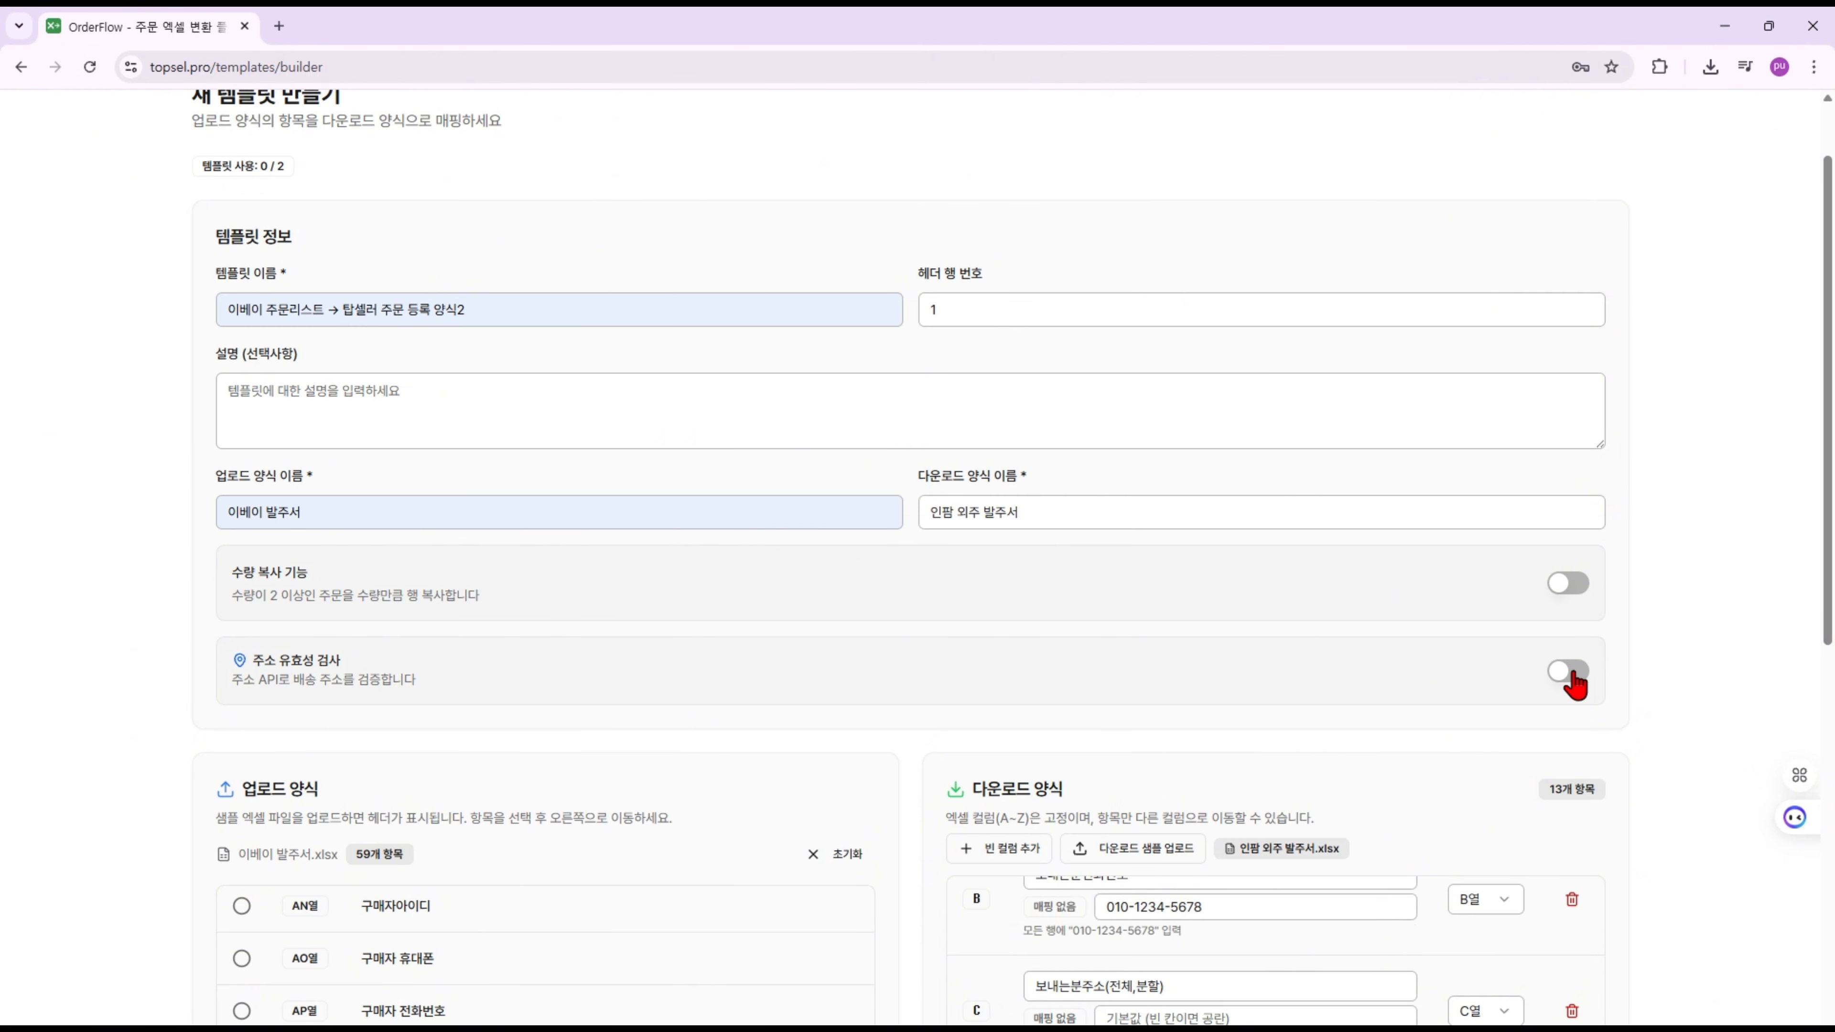
scroll(928, 676, down, 1)
scroll(929, 676, down, 2)
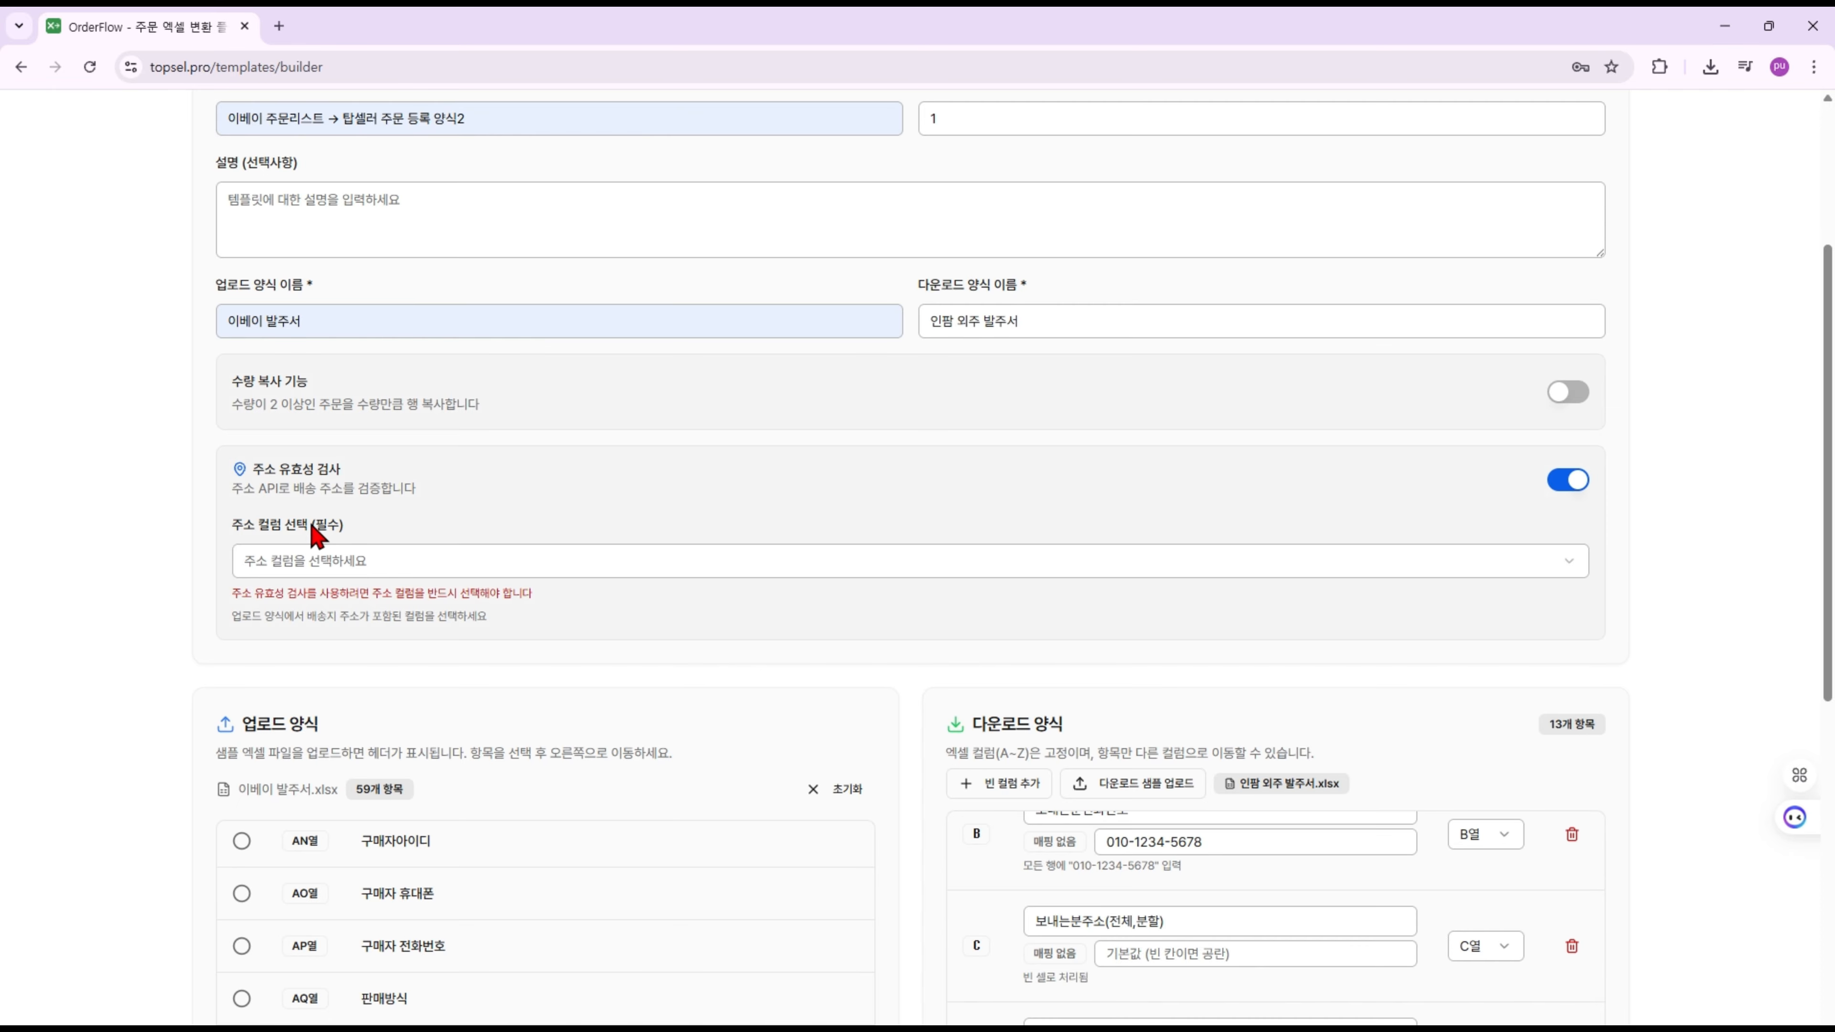
click(312, 575)
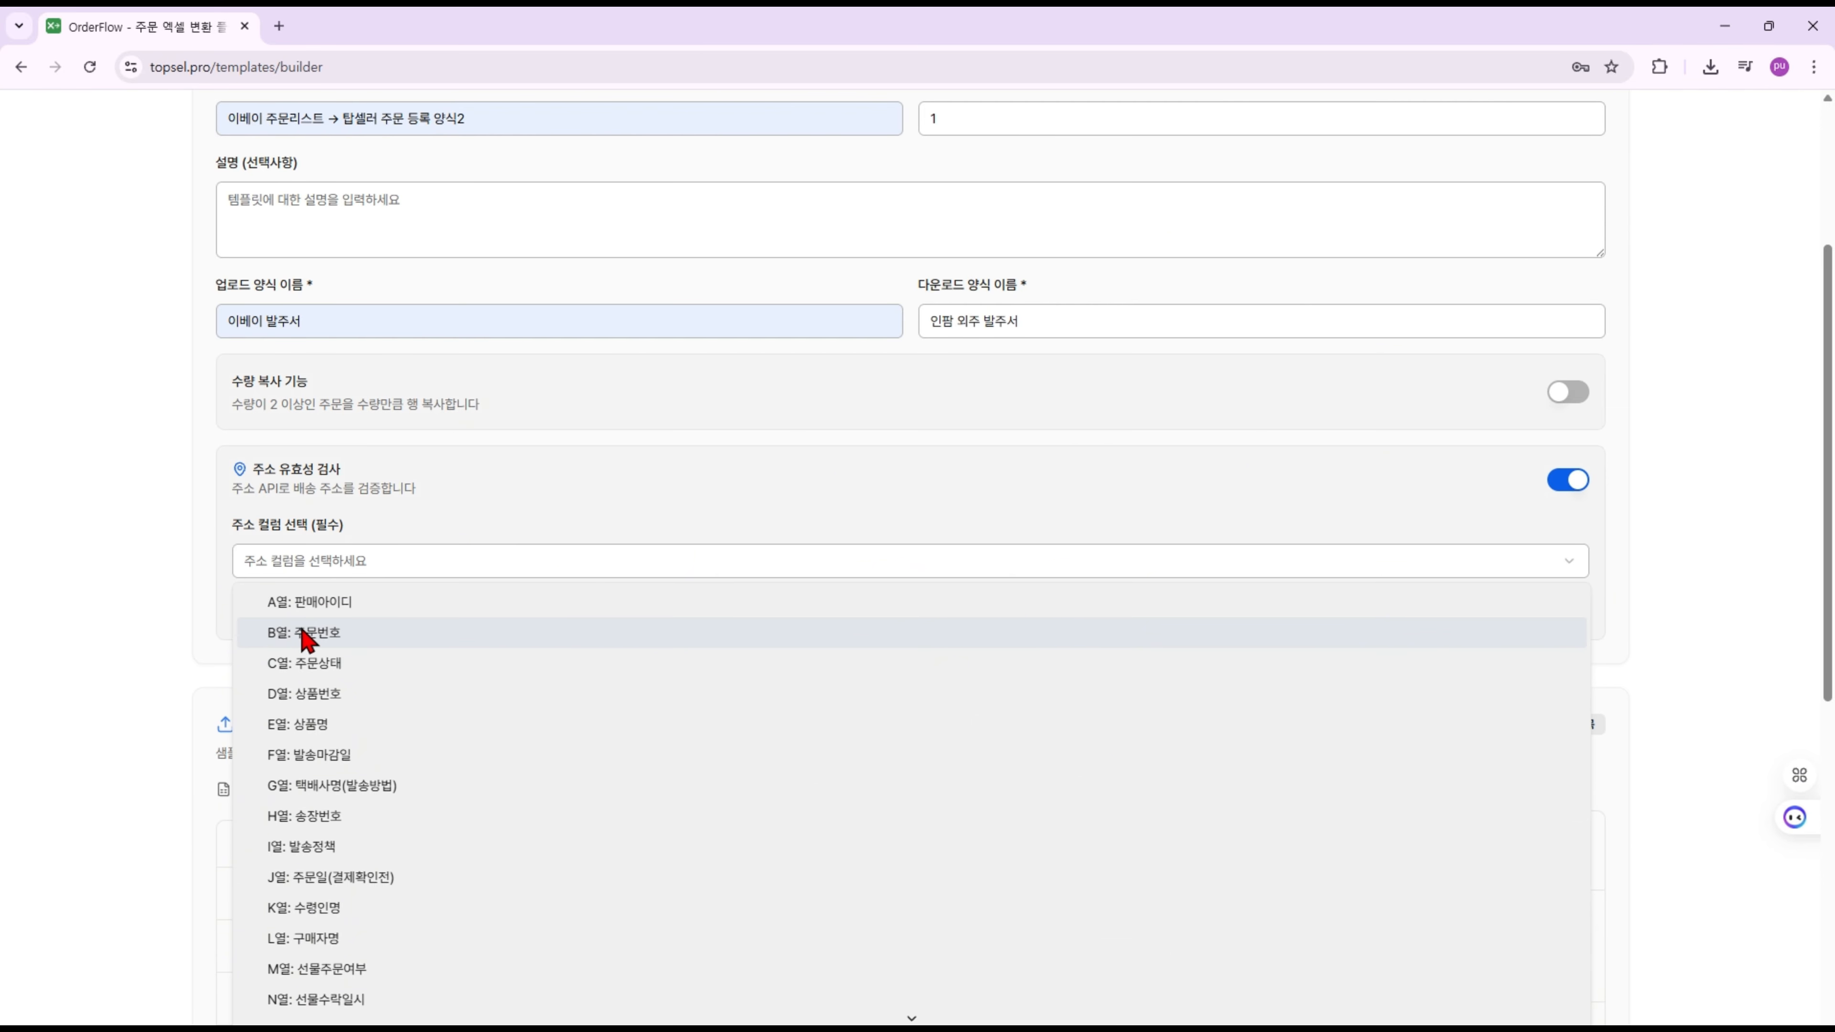
scroll(304, 658, down, 3)
scroll(320, 759, down, 4)
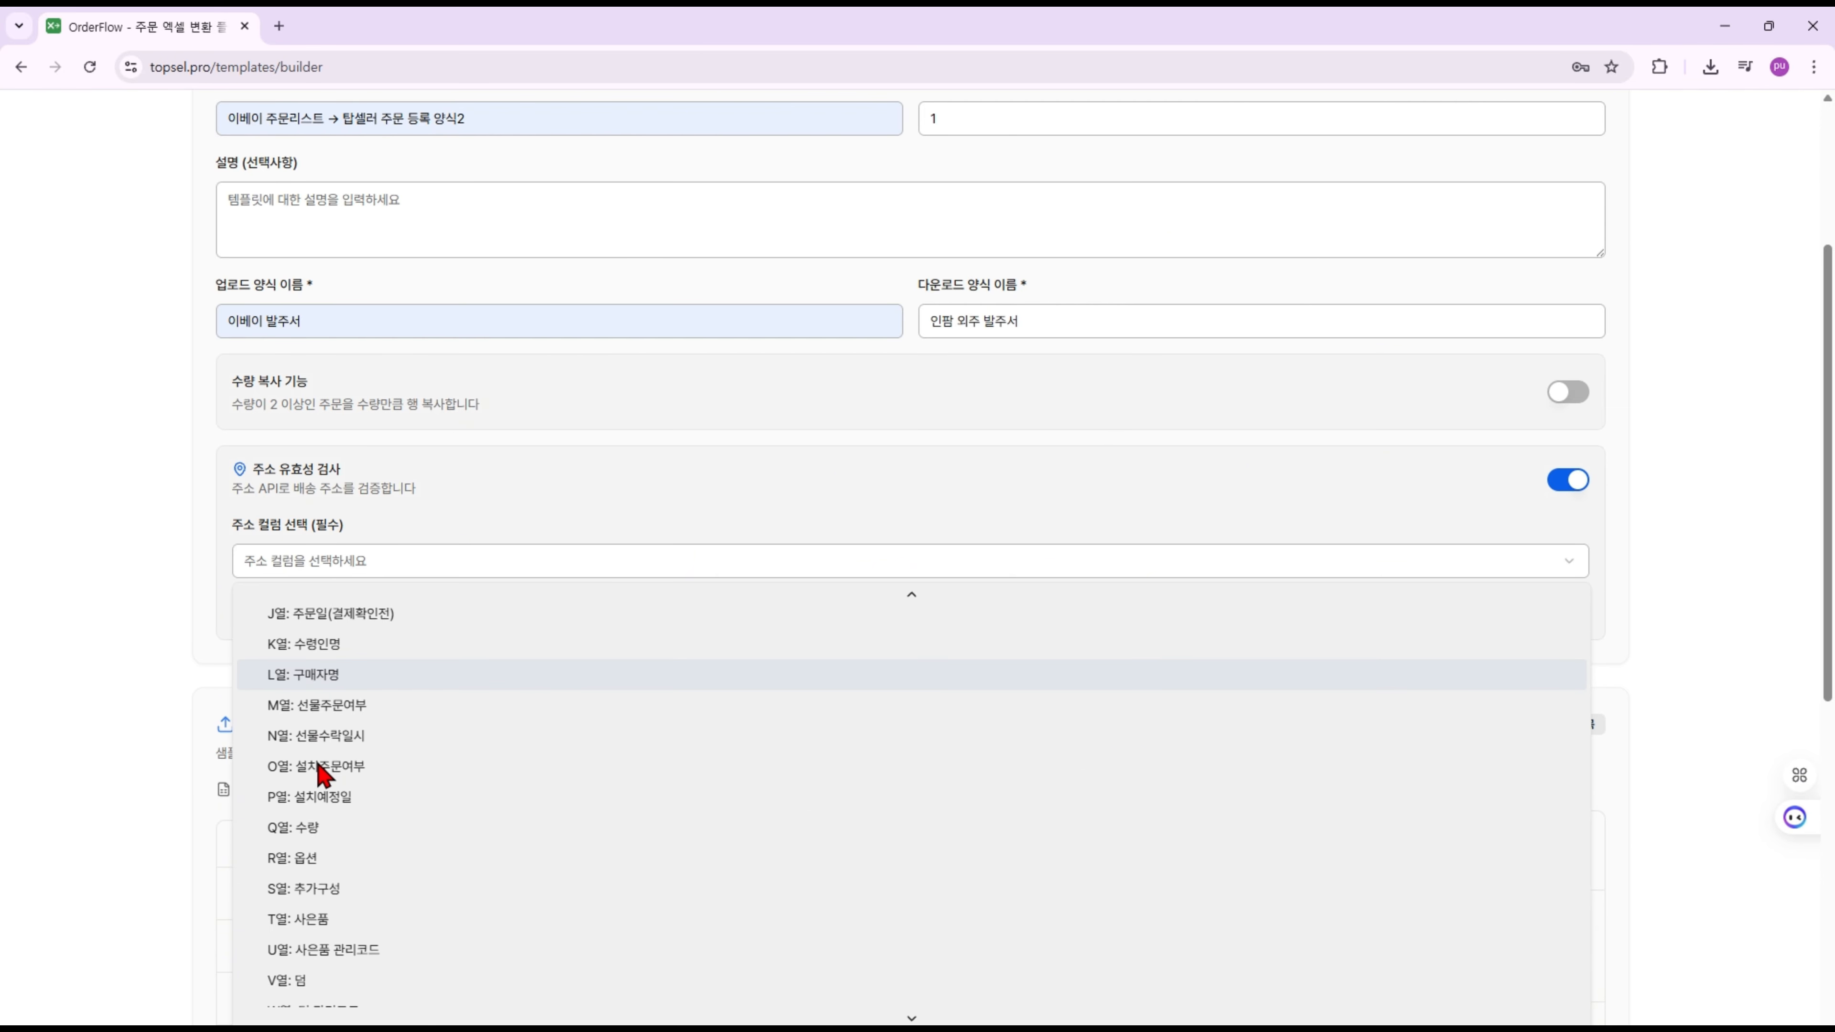
scroll(320, 773, down, 5)
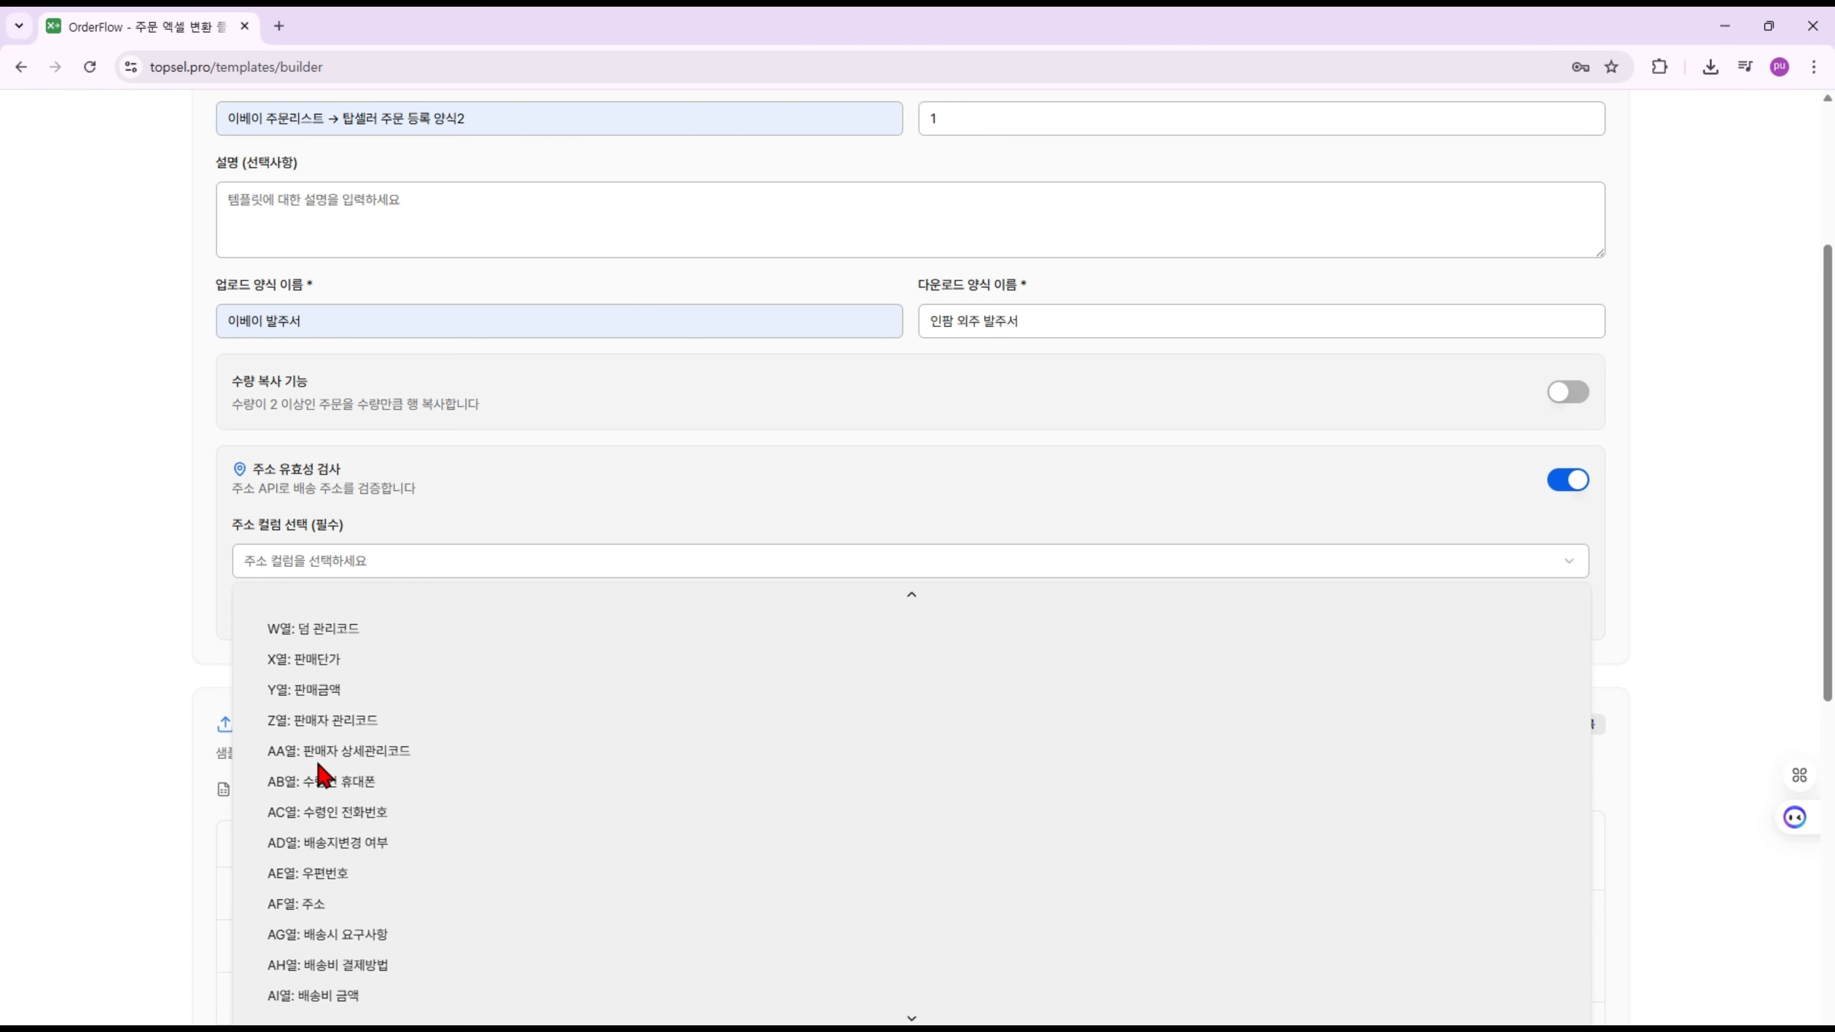
scroll(317, 762, down, 2)
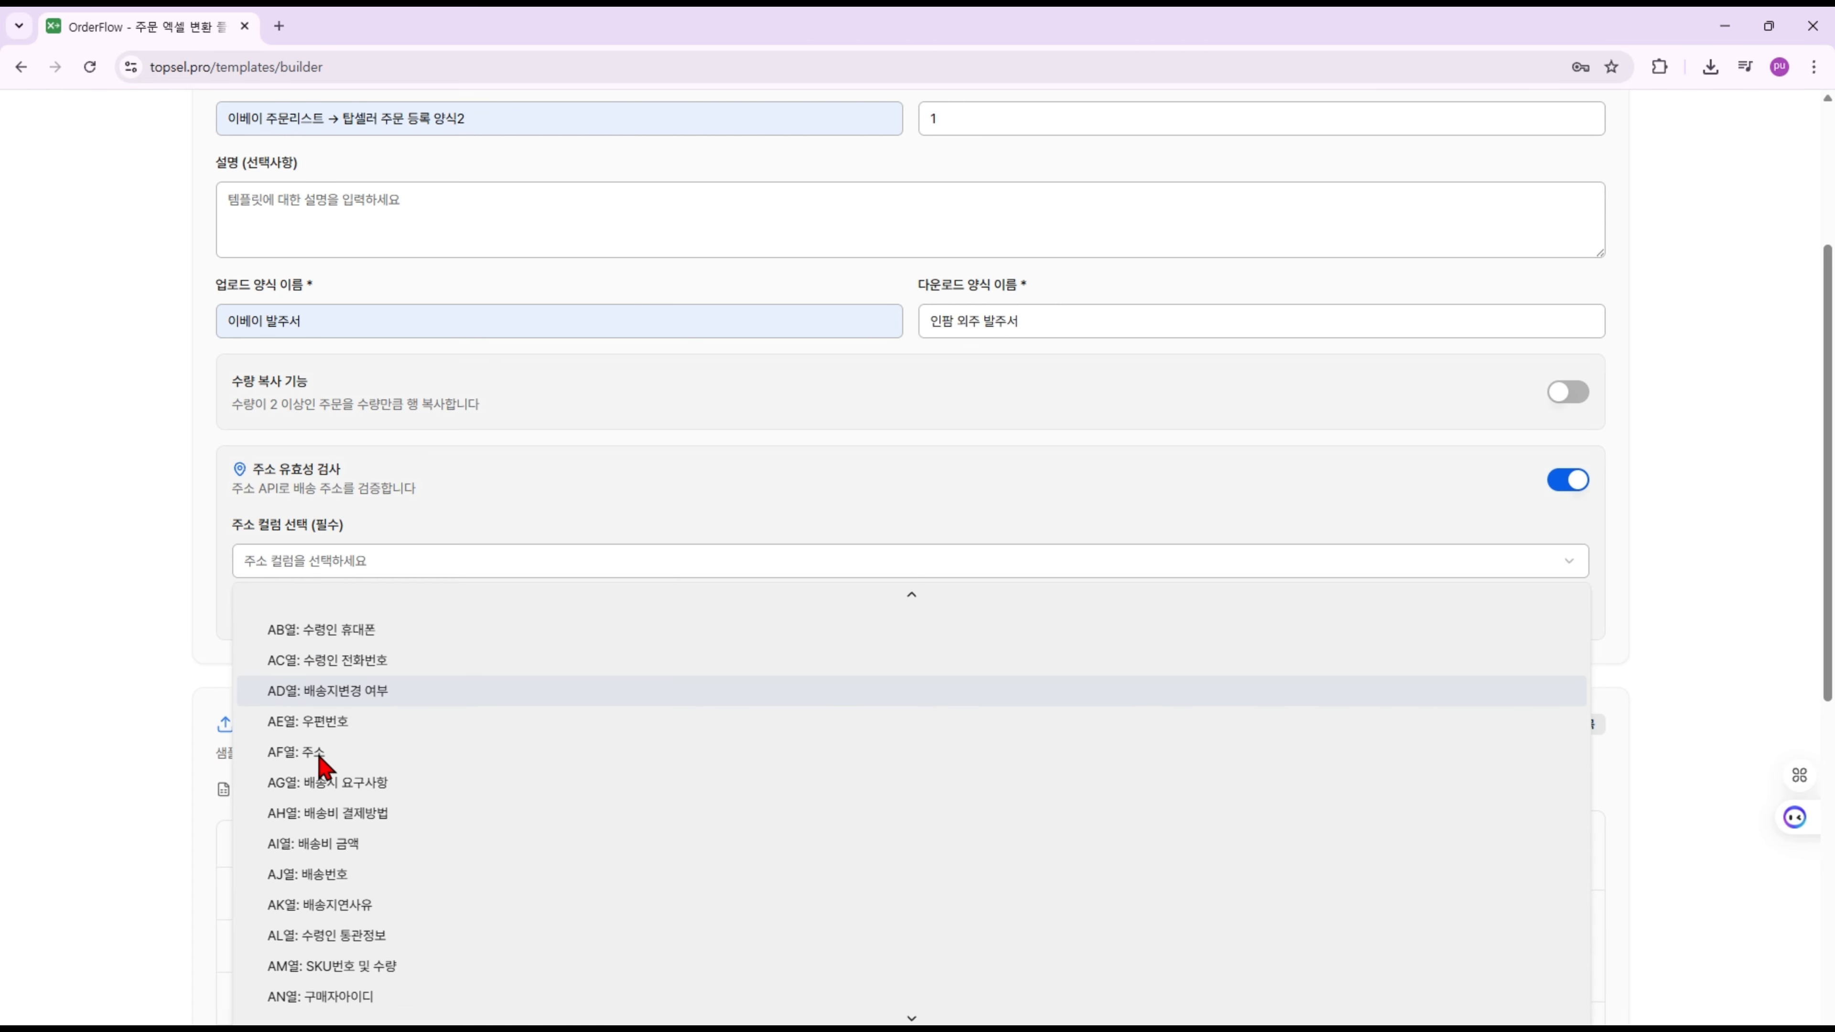
click(313, 620)
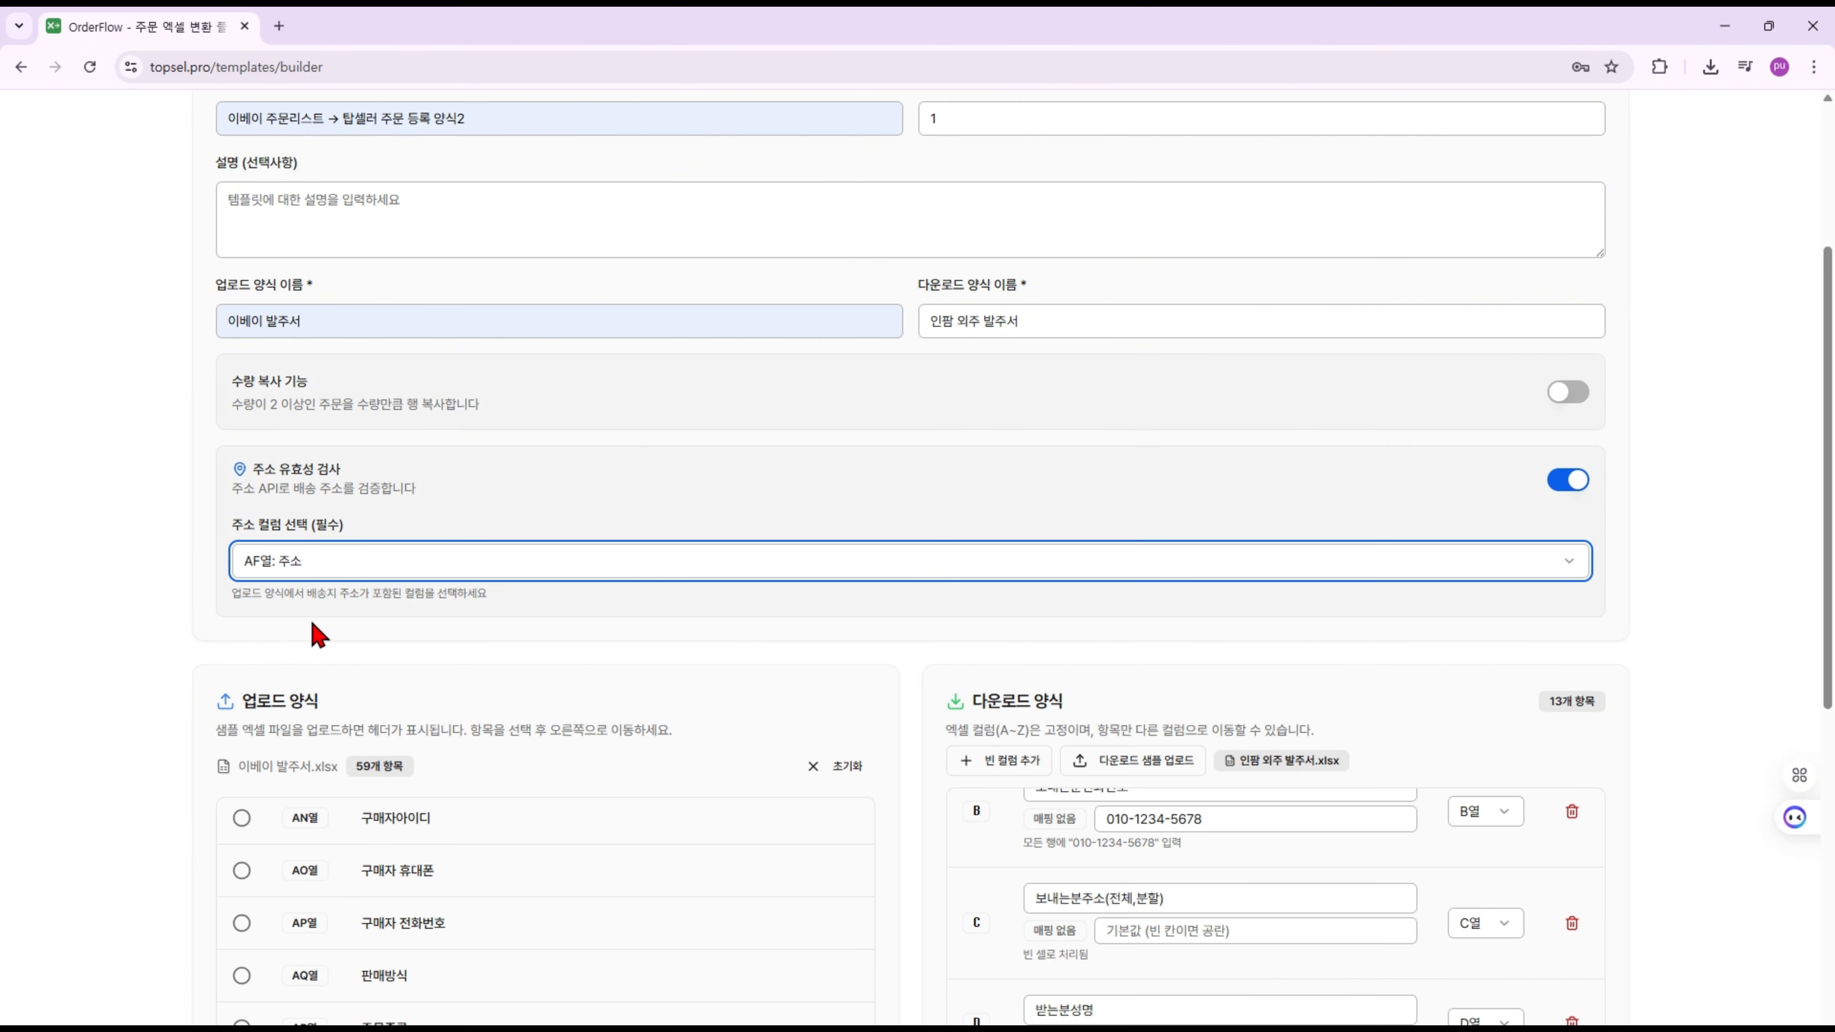